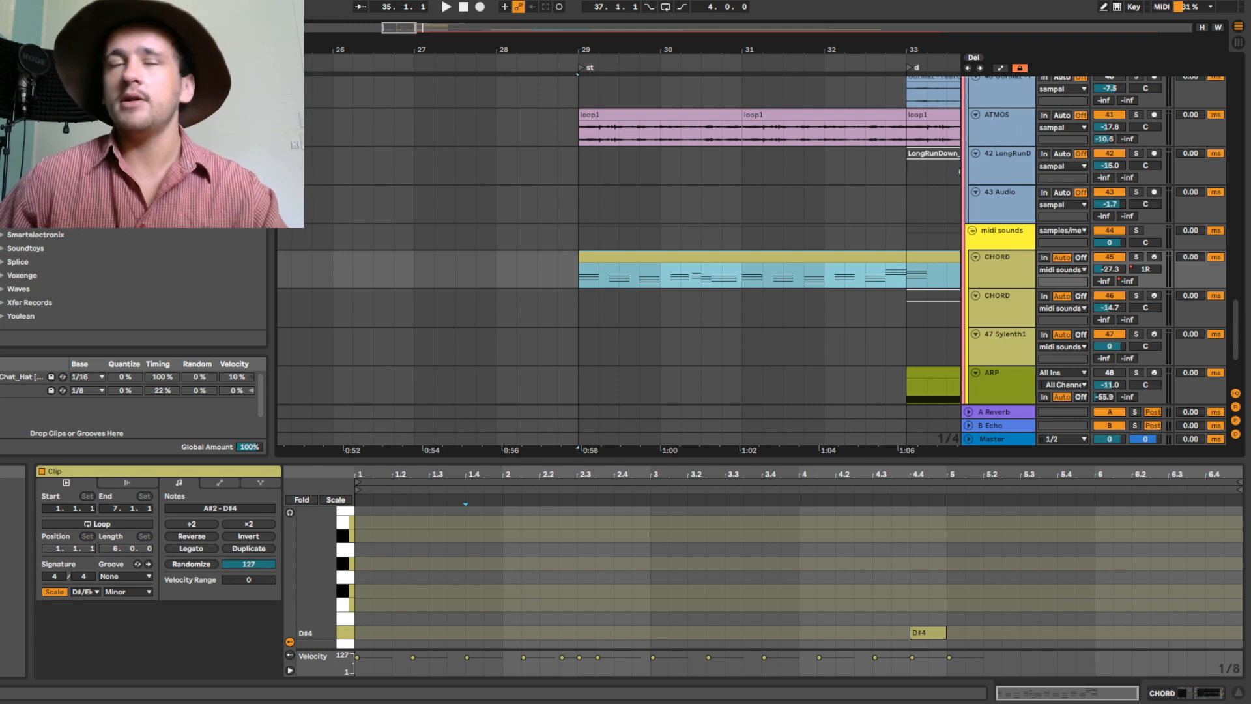
- Play back the existing chord clip on CHORD track 45 from bar 29
left_click(582, 285)
scroll(586, 274, "right", 3)
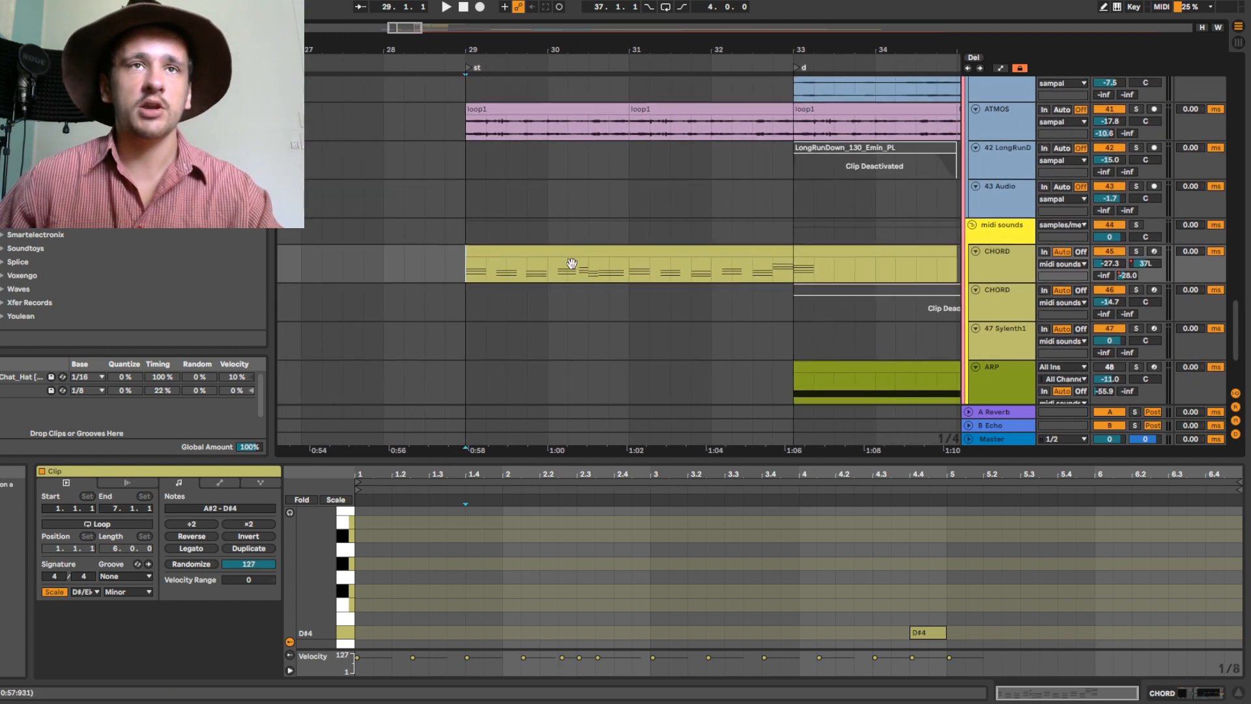
key("space")
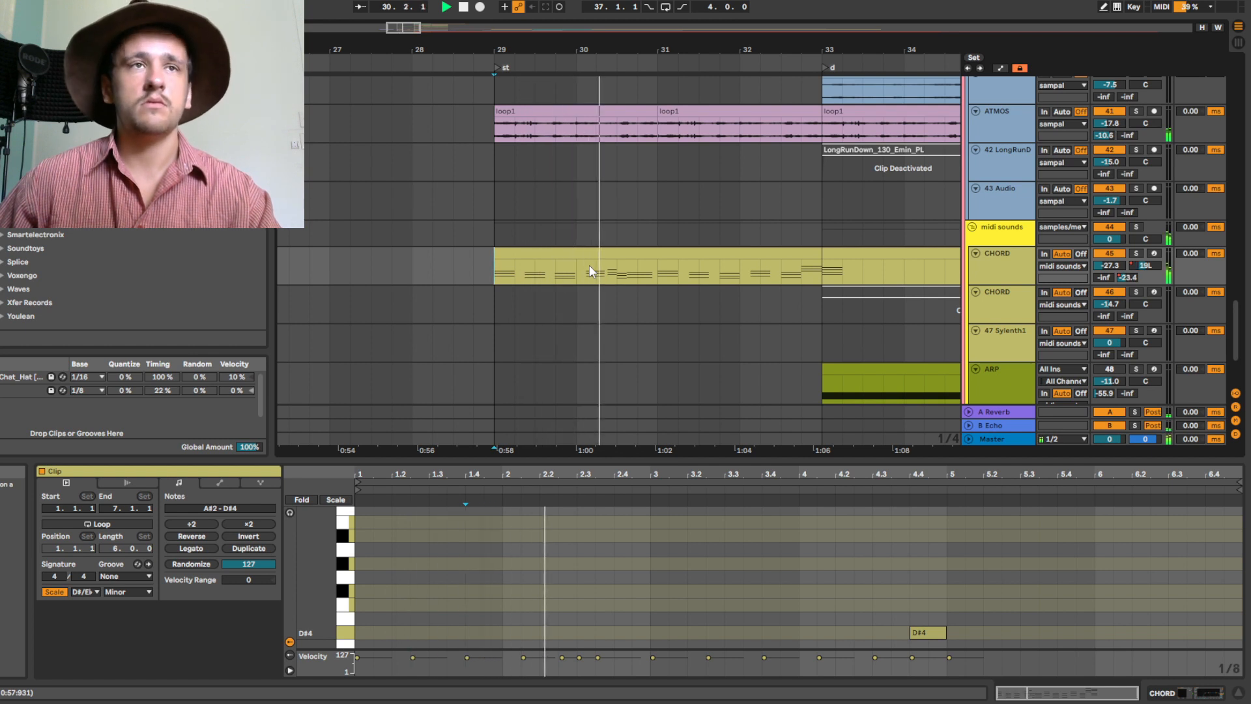
left_click(612, 274)
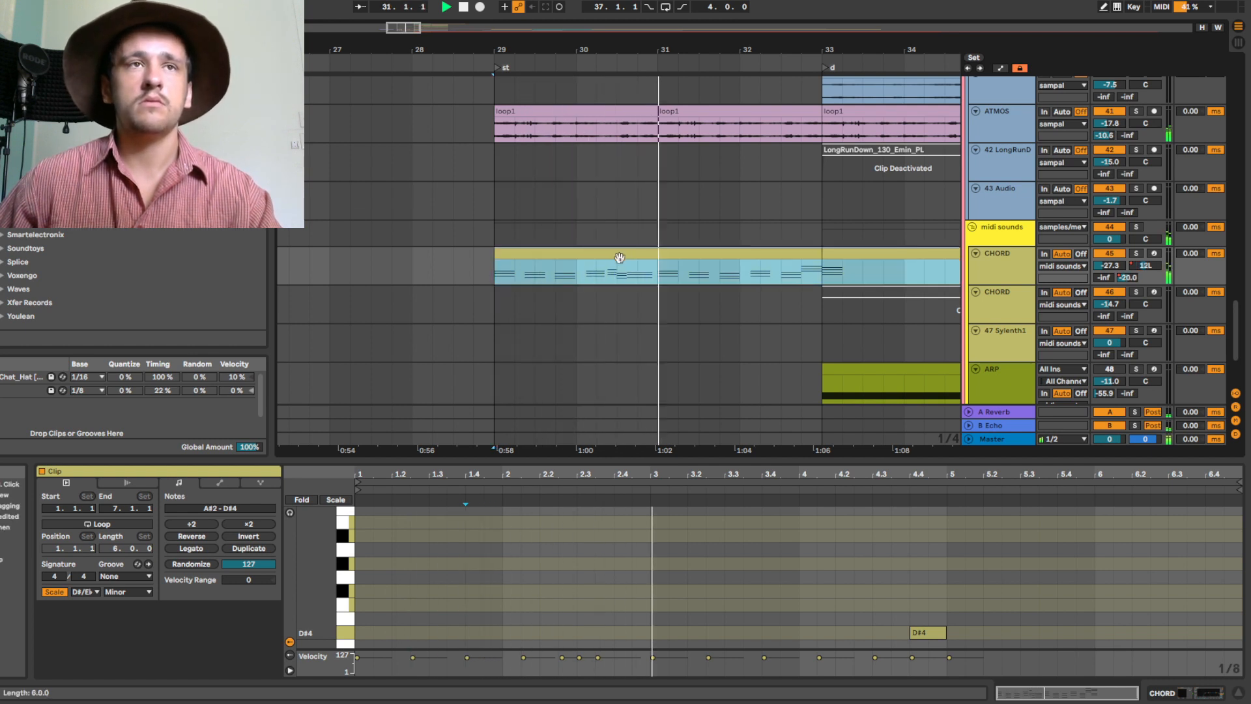
left_click(721, 593)
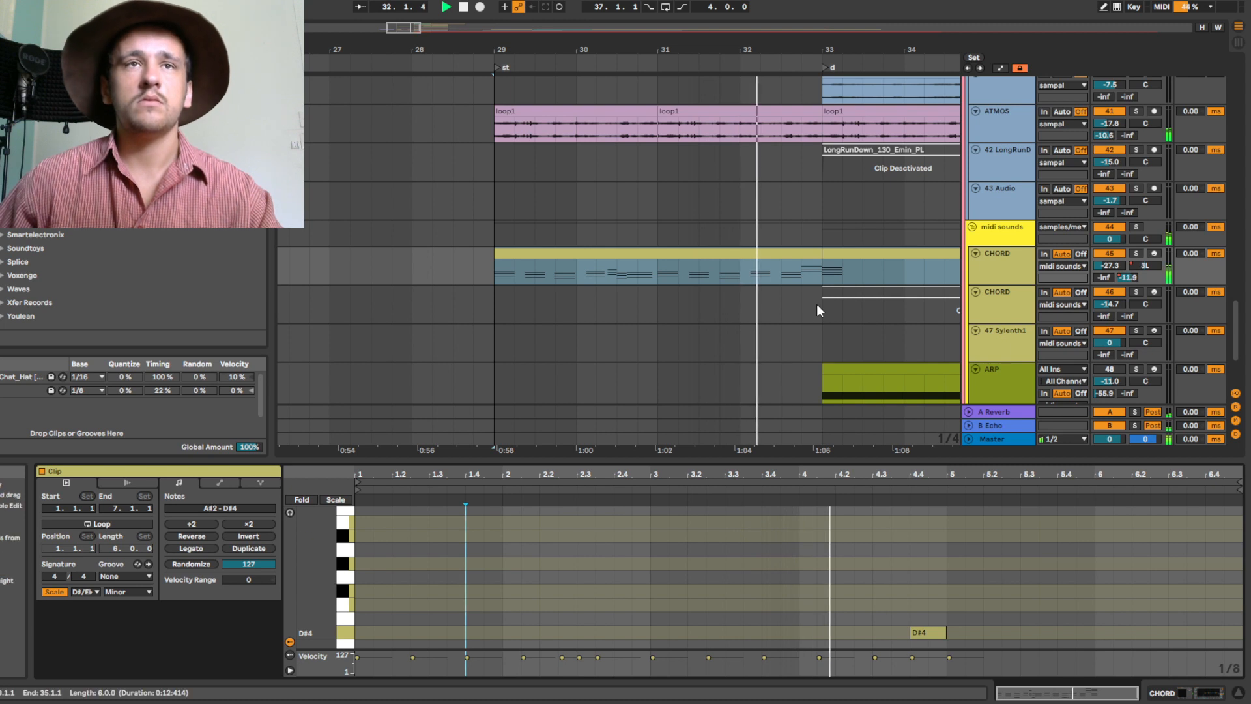
scroll(816, 303, "right", 5)
scroll(816, 303, "down", 1)
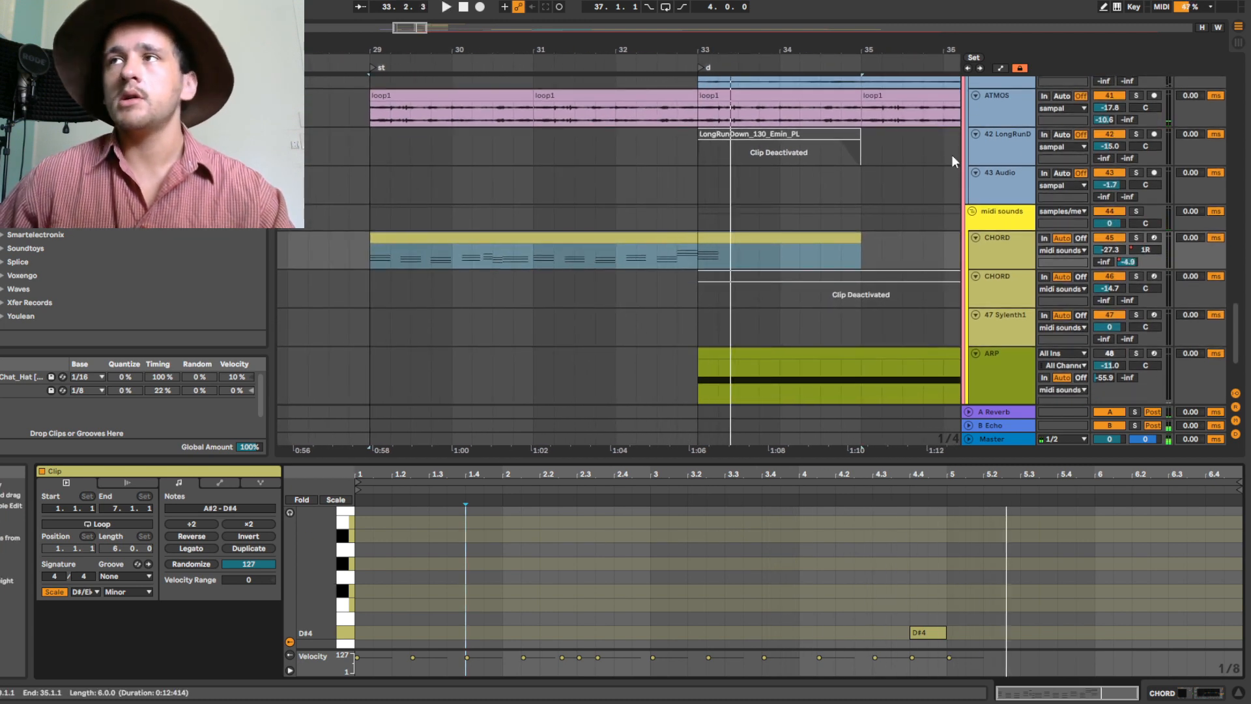
- Copy the chord clip on CHORD track 45 from bar 29 to bar 39 and delete the original
left_click(503, 240)
scroll(545, 259, "down", 3)
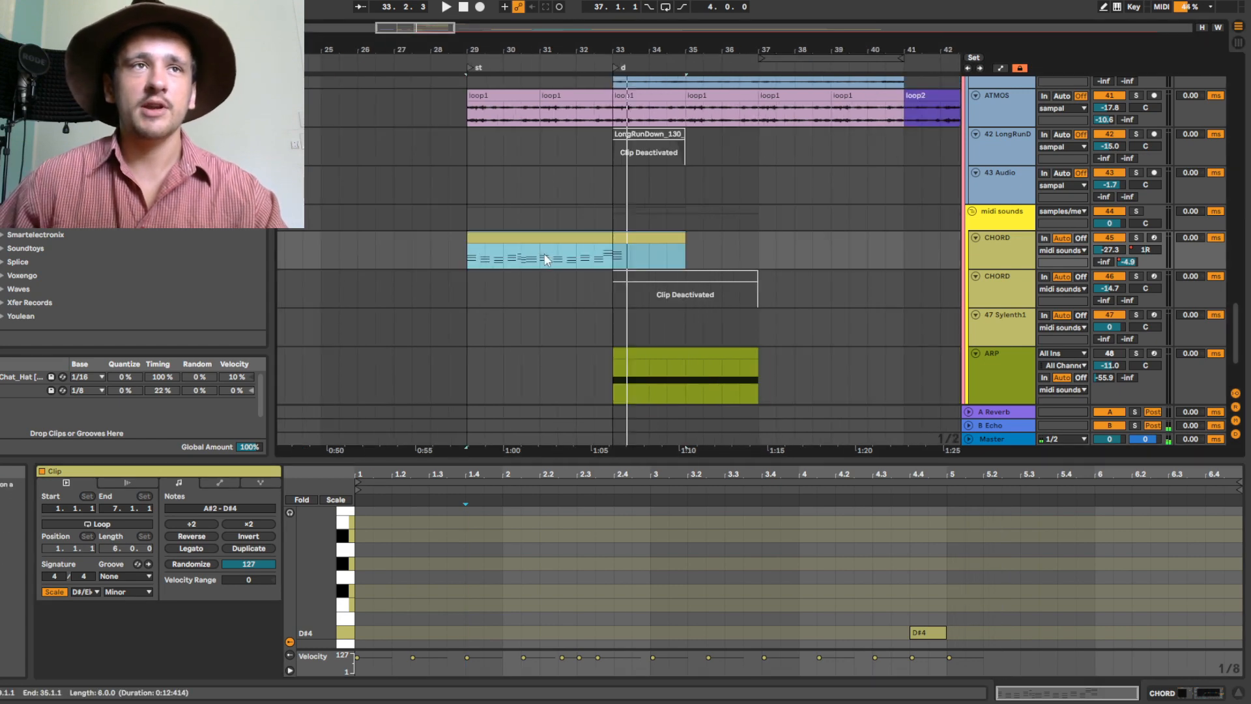
scroll(449, 240, "up", 3)
left_click_drag(575, 258, 650, 235)
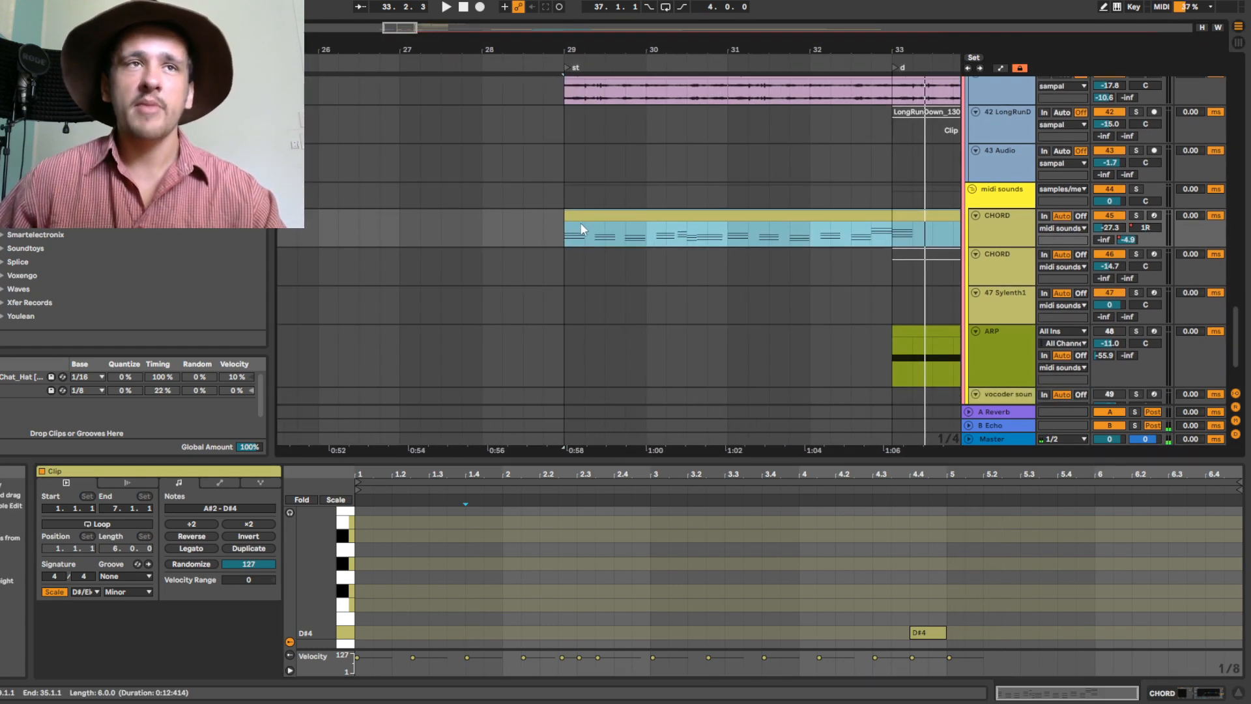
left_click(565, 236)
left_click(645, 203)
left_click(643, 217)
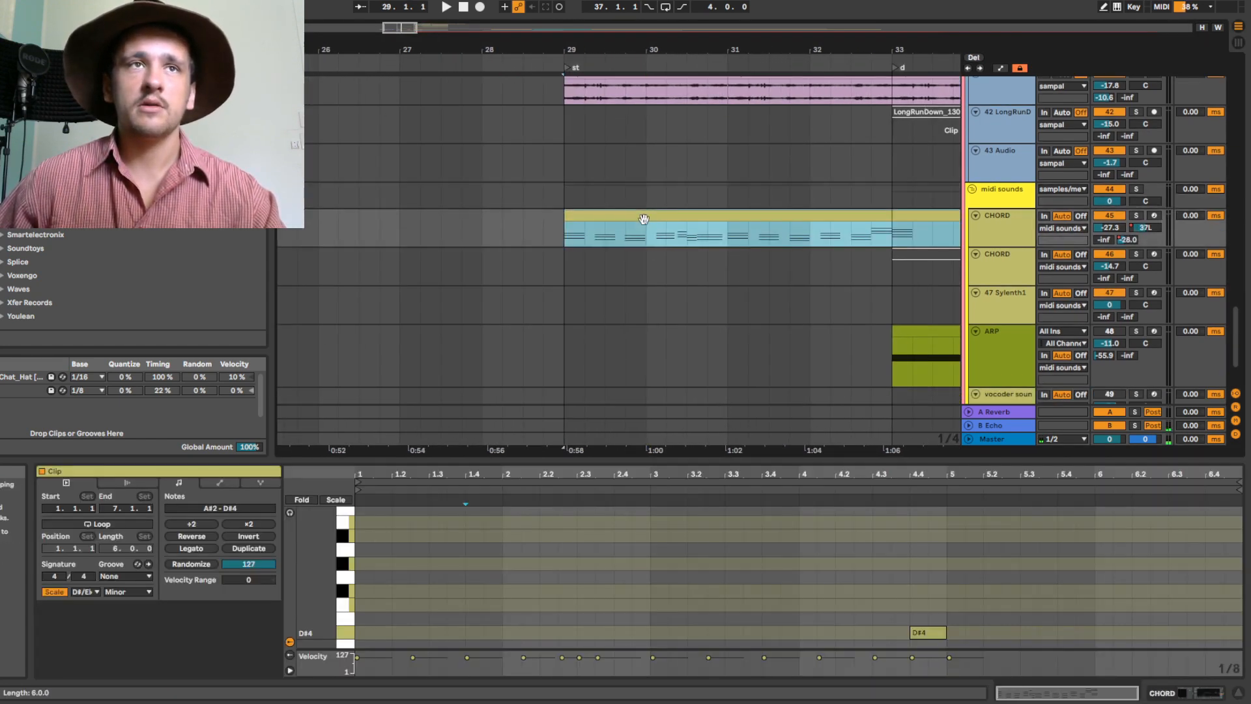
scroll(692, 241, "down", 5)
left_click(553, 232)
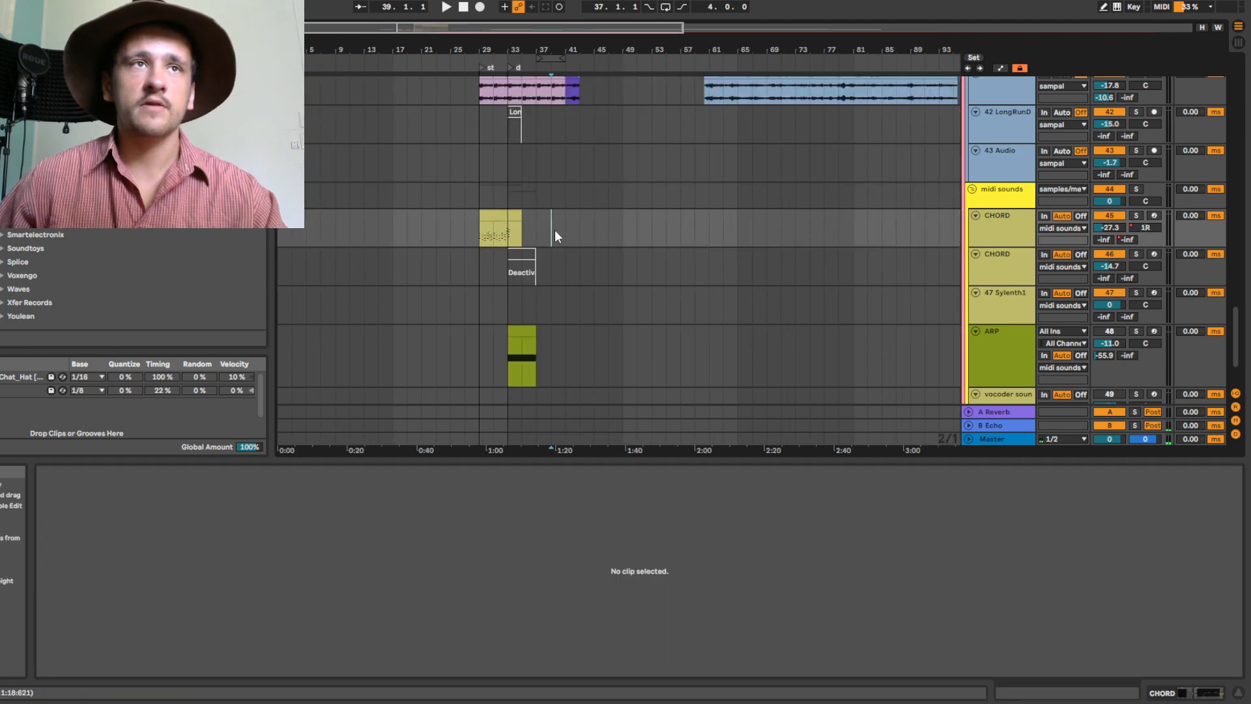
key("ctrl+v")
left_click(498, 214)
key("Delete")
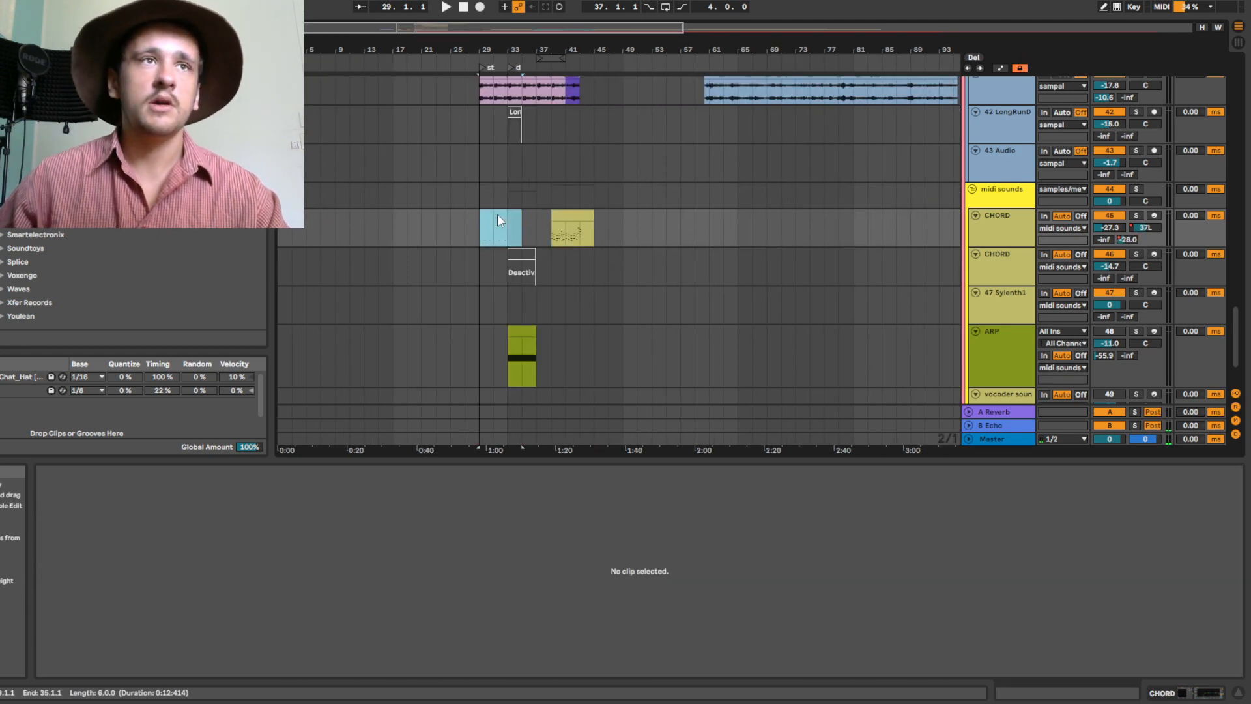
- Create an empty four-bar MIDI clip on CHORD track 45 from bar 29 to bar 33
scroll(497, 214, "up", 5)
left_click(666, 227)
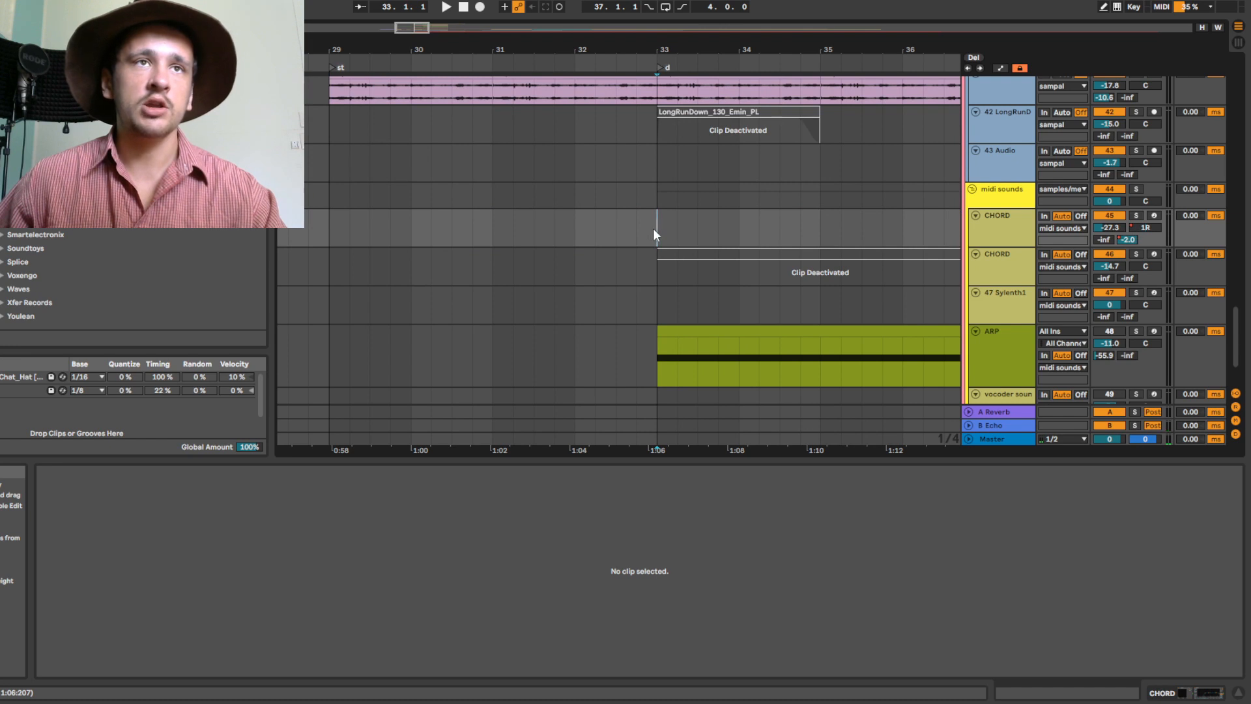
left_click_drag(653, 228, 334, 218)
key("ctrl+shift+m")
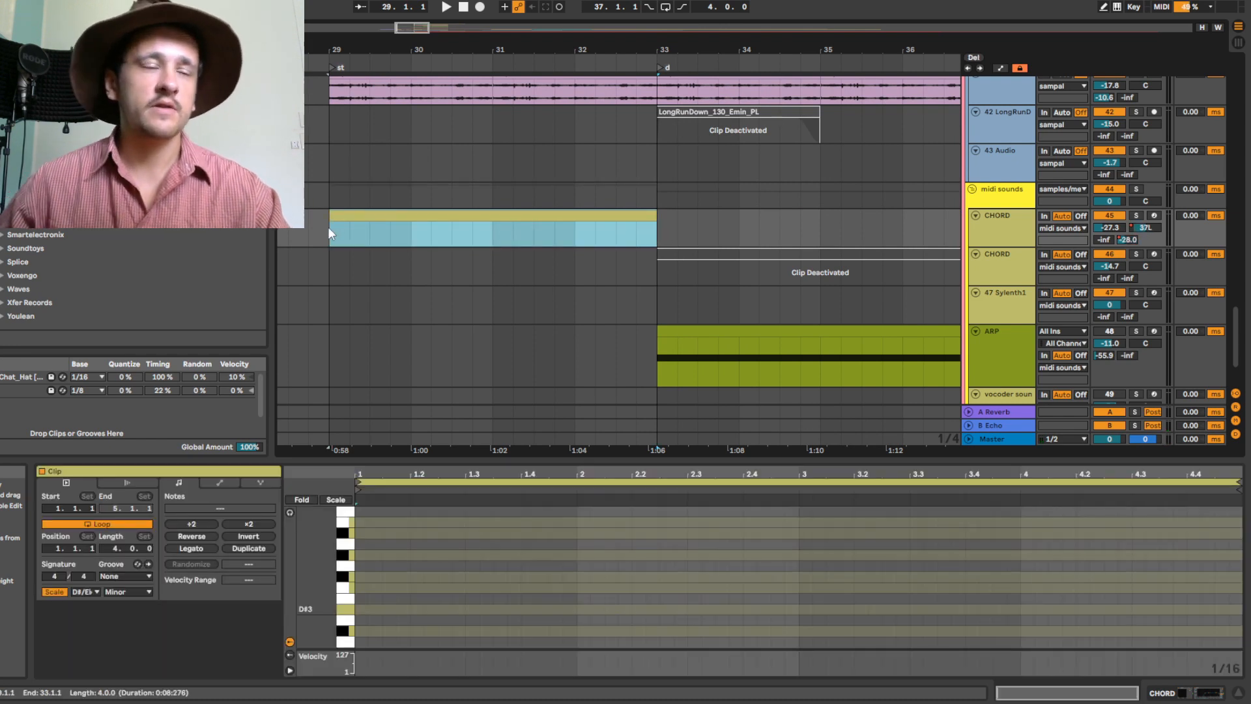
- Enlarge the note editor and add a sixteenth-length D#1 note at the start of the new clip
left_click_drag(459, 571, 459, 577)
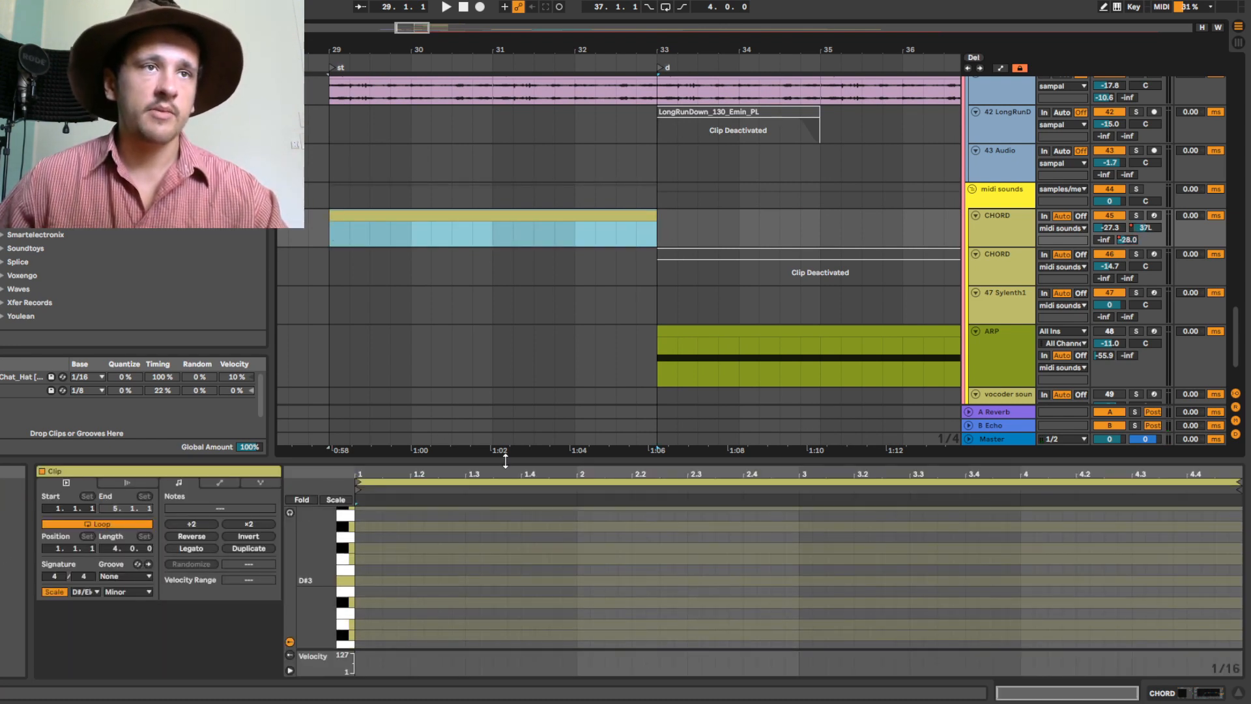
left_click_drag(507, 460, 517, 330)
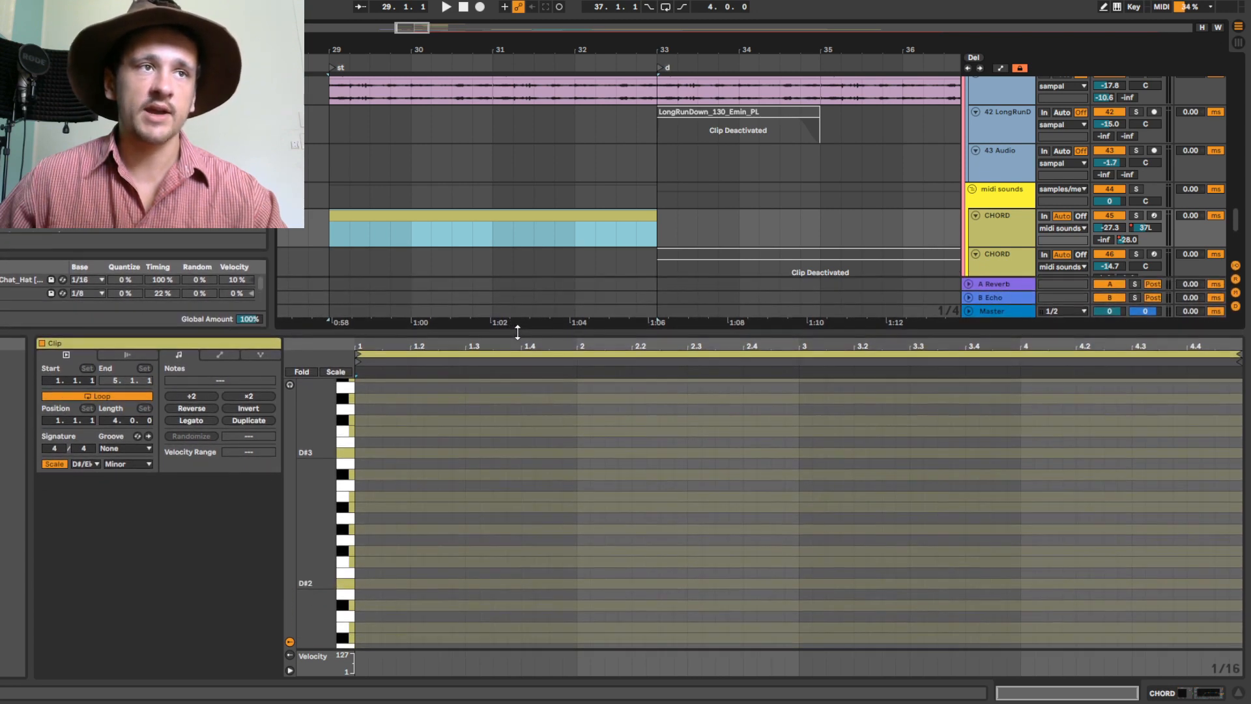
scroll(452, 559, "down", 3)
left_click_drag(454, 555, 467, 378)
double_click(360, 507)
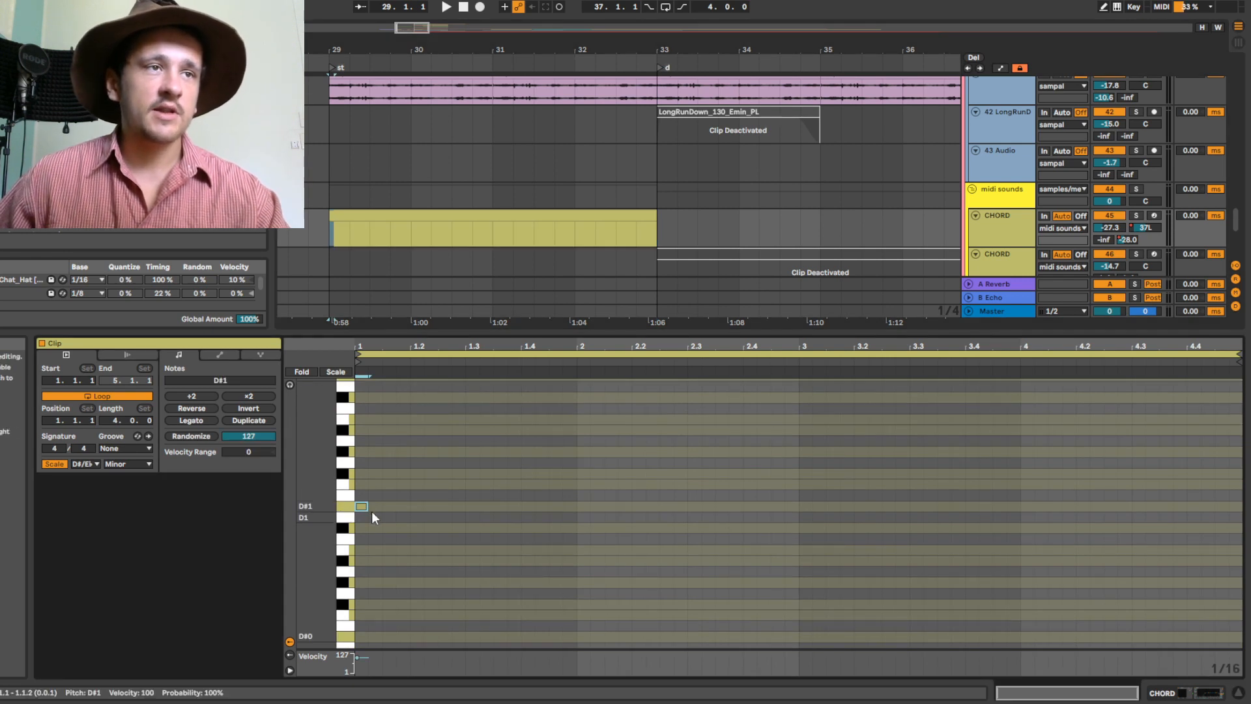
- Choose D#/Eb as the root note of the clip's minor scale
left_click(79, 464)
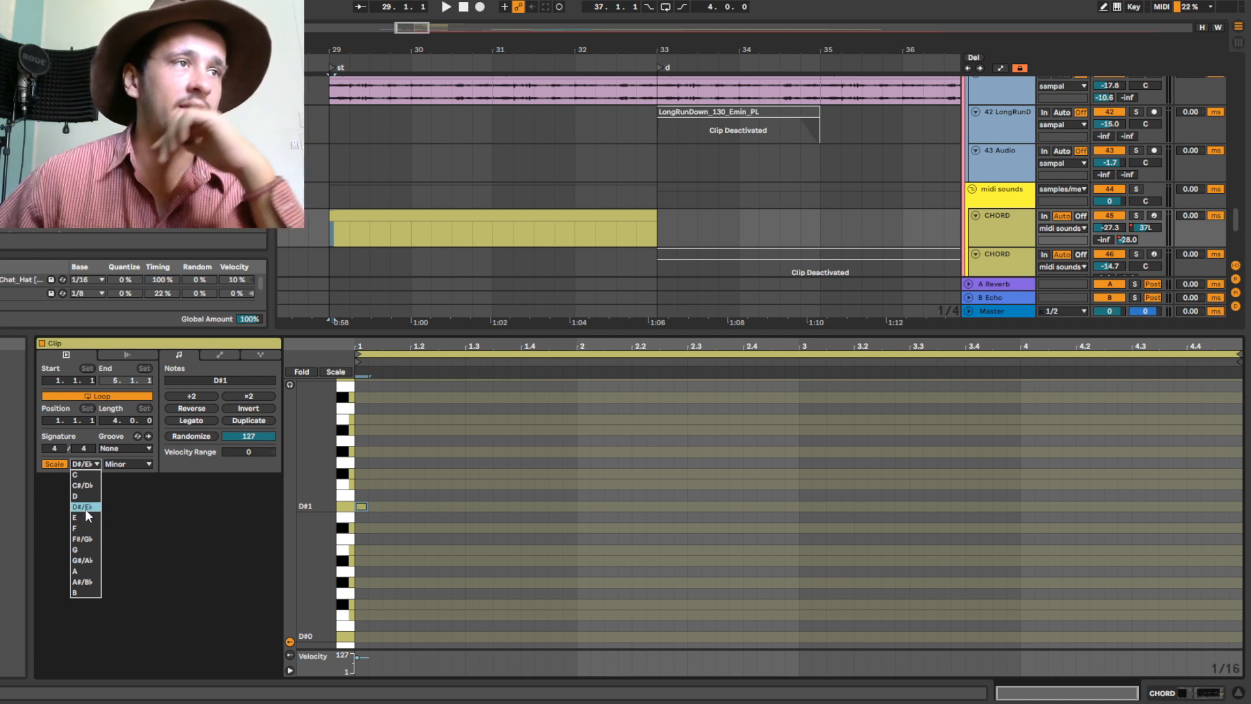
left_click(86, 509)
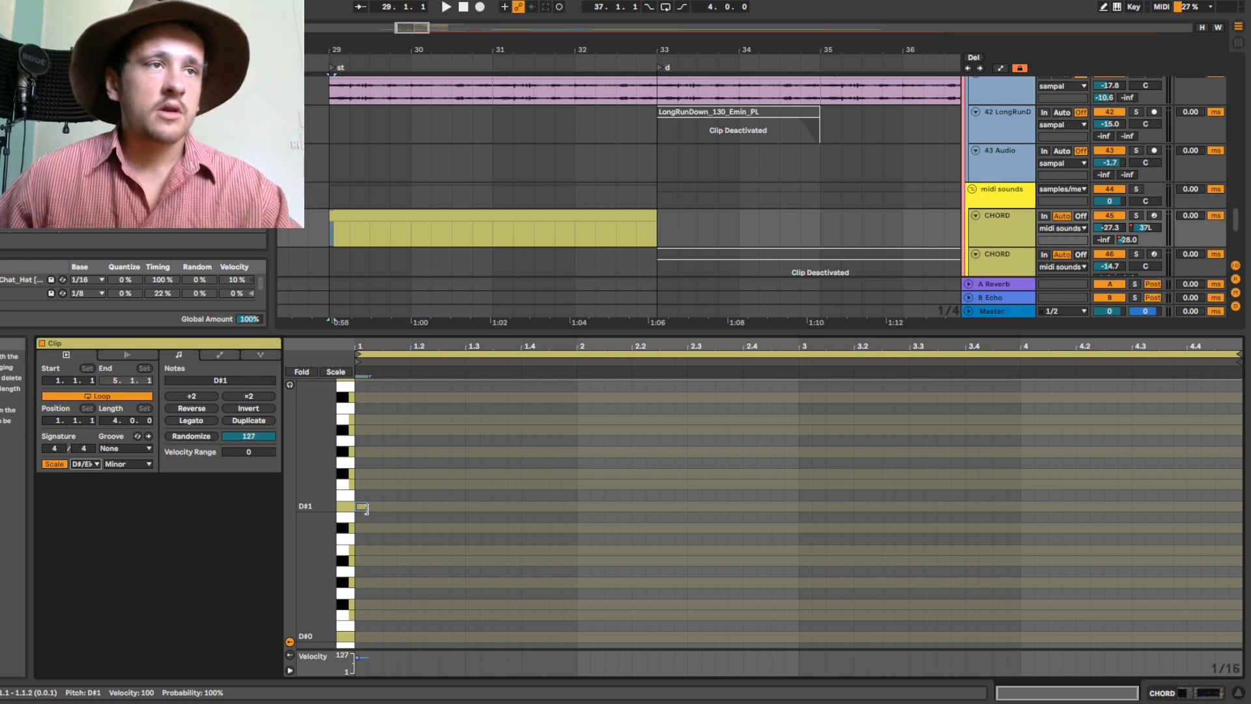
mouse_move(366, 509)
left_mouse_down()
mouse_move(381, 509)
mouse_move(362, 509)
left_mouse_up()
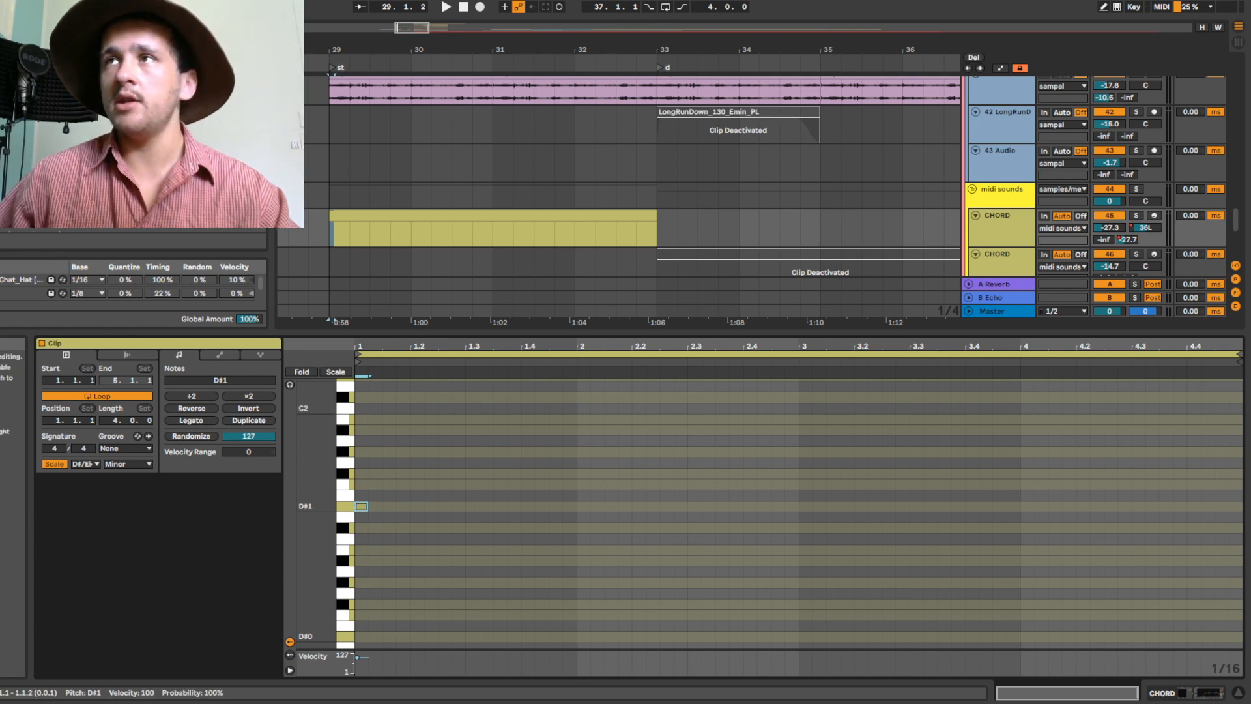
- Bring the coolmusic.JPG reference image on screen and place it beside the note editor to read the minor chord jumps
left_click_drag(1250, 170, 834, 77)
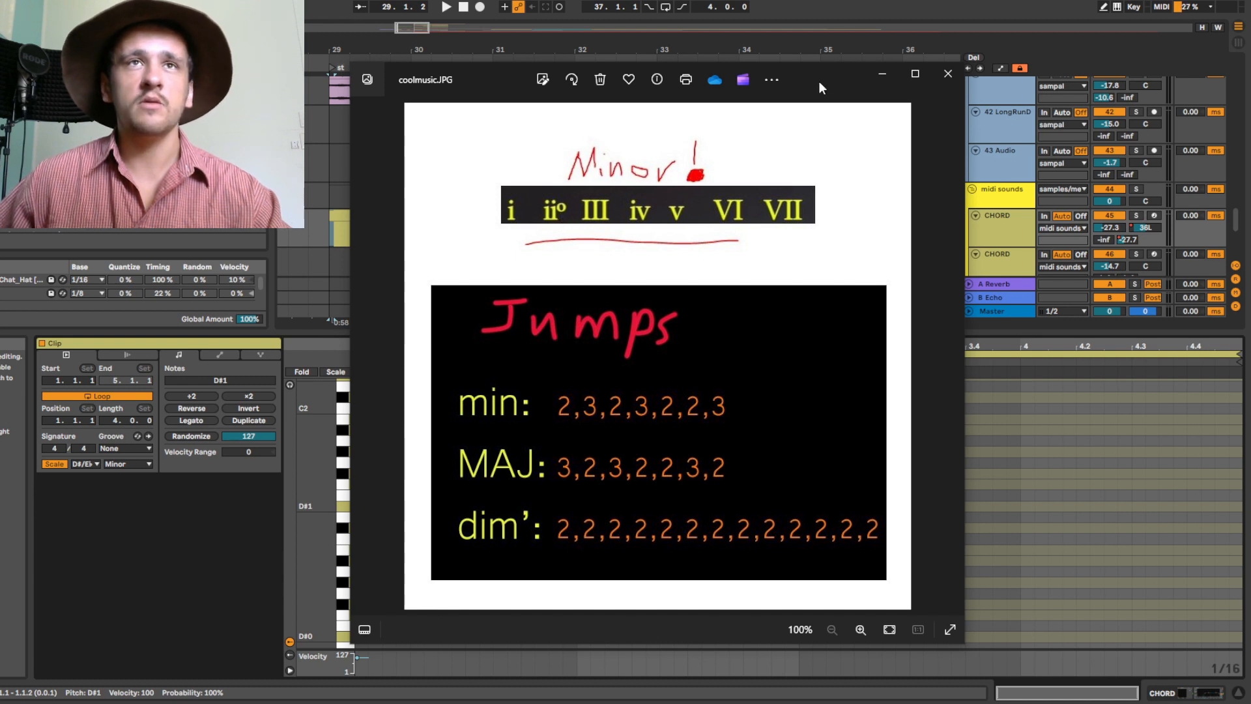
left_click_drag(819, 81, 859, 64)
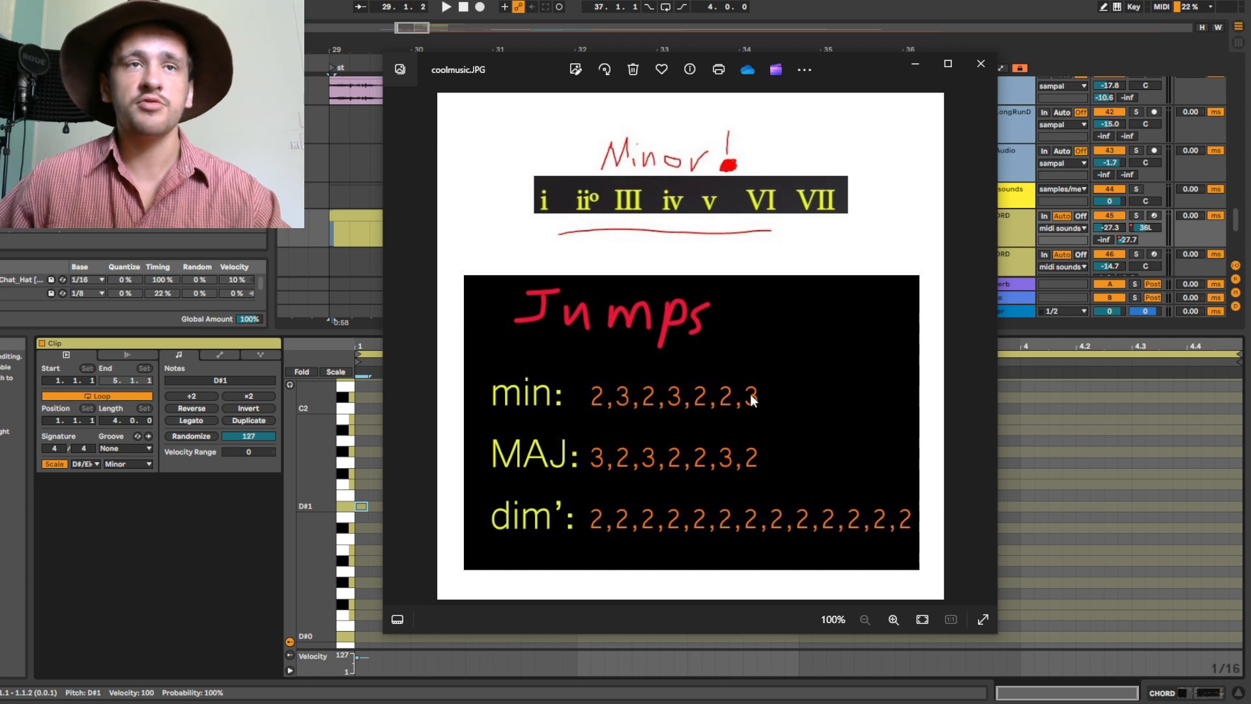
left_click_drag(839, 65, 1100, 50)
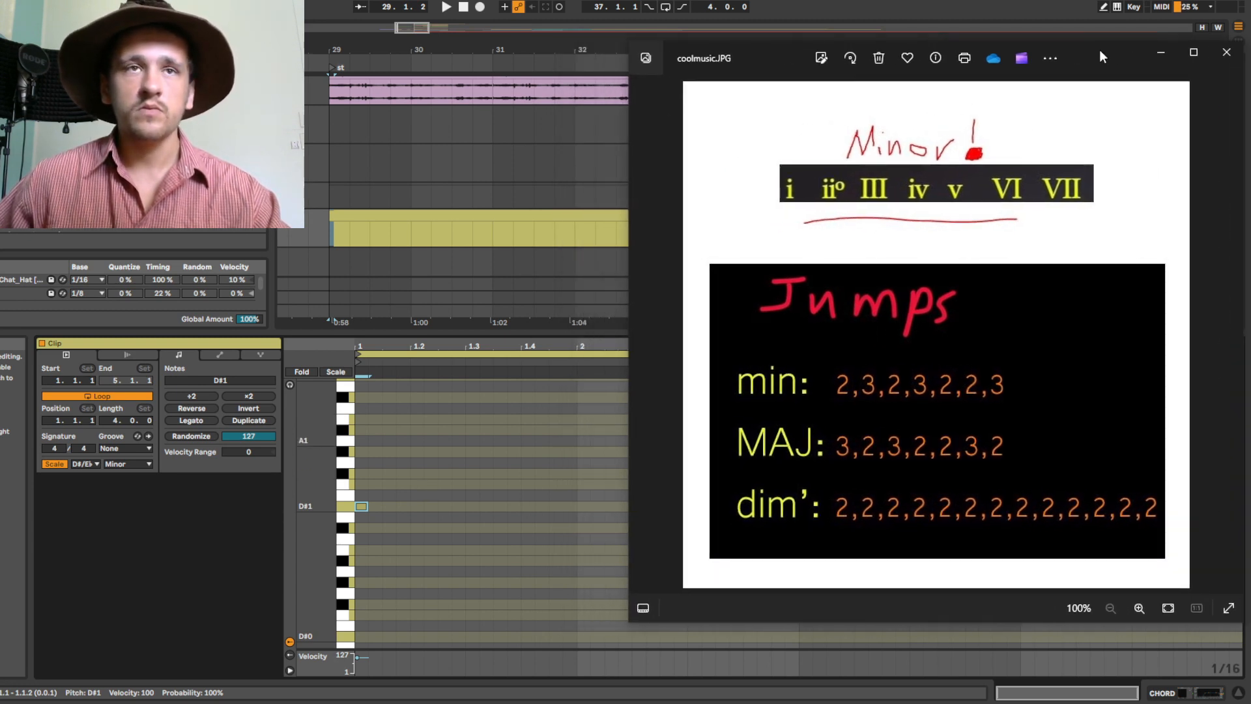
- Lengthen the D#1 note to one beat and play it back
left_click(361, 506)
left_click_drag(361, 506, 411, 507)
key("space")
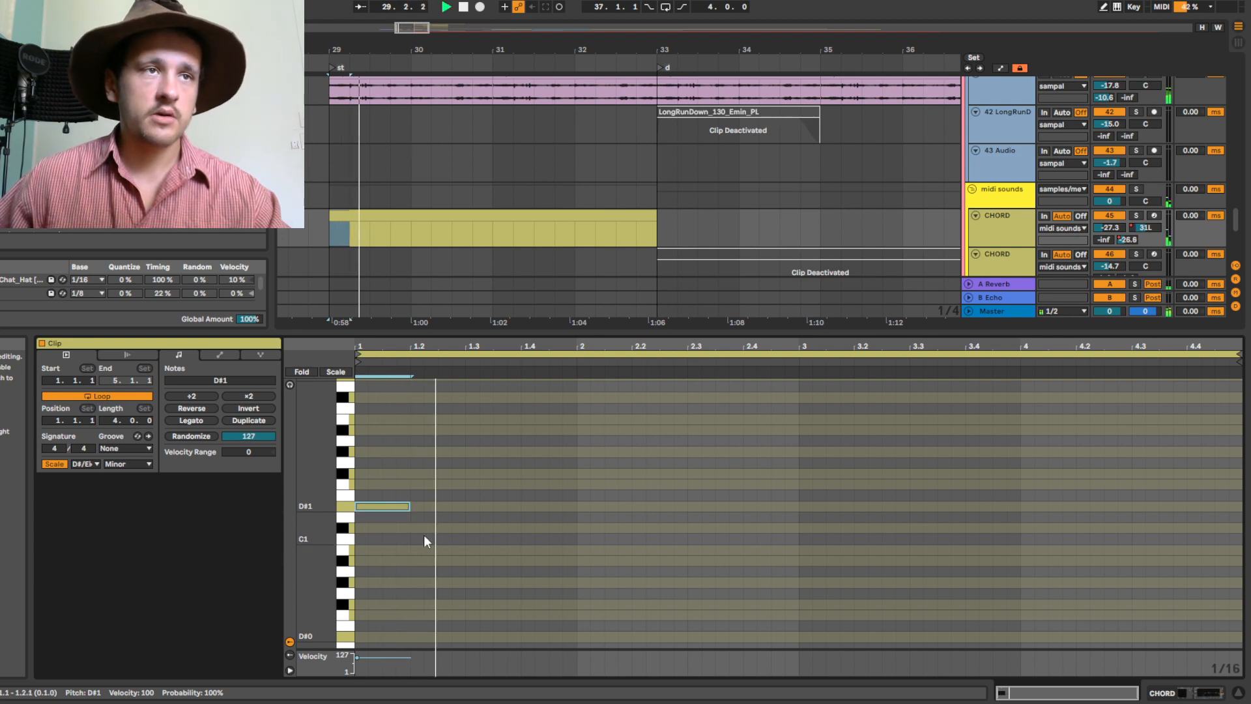
key("space")
- Set the volume of CHORD track 45 to -17.0, audition the note, and solo the track
left_click_drag(1118, 229, 1117, 203)
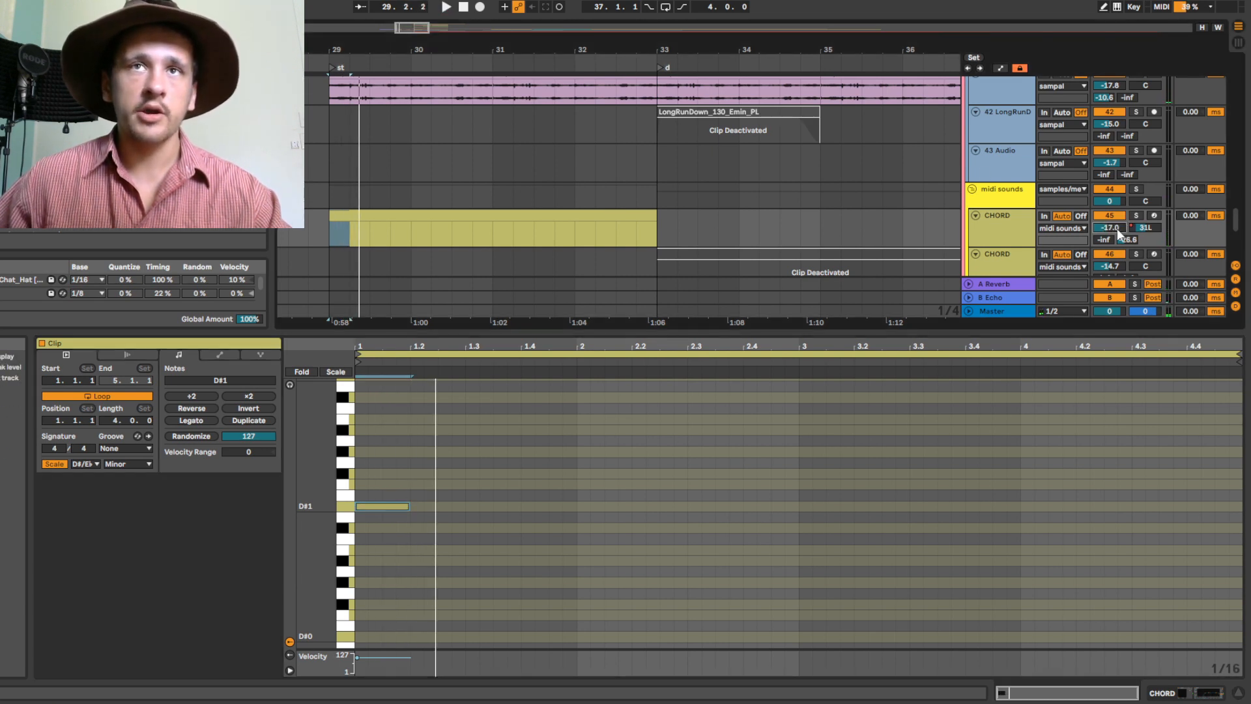
key("space")
key("space")
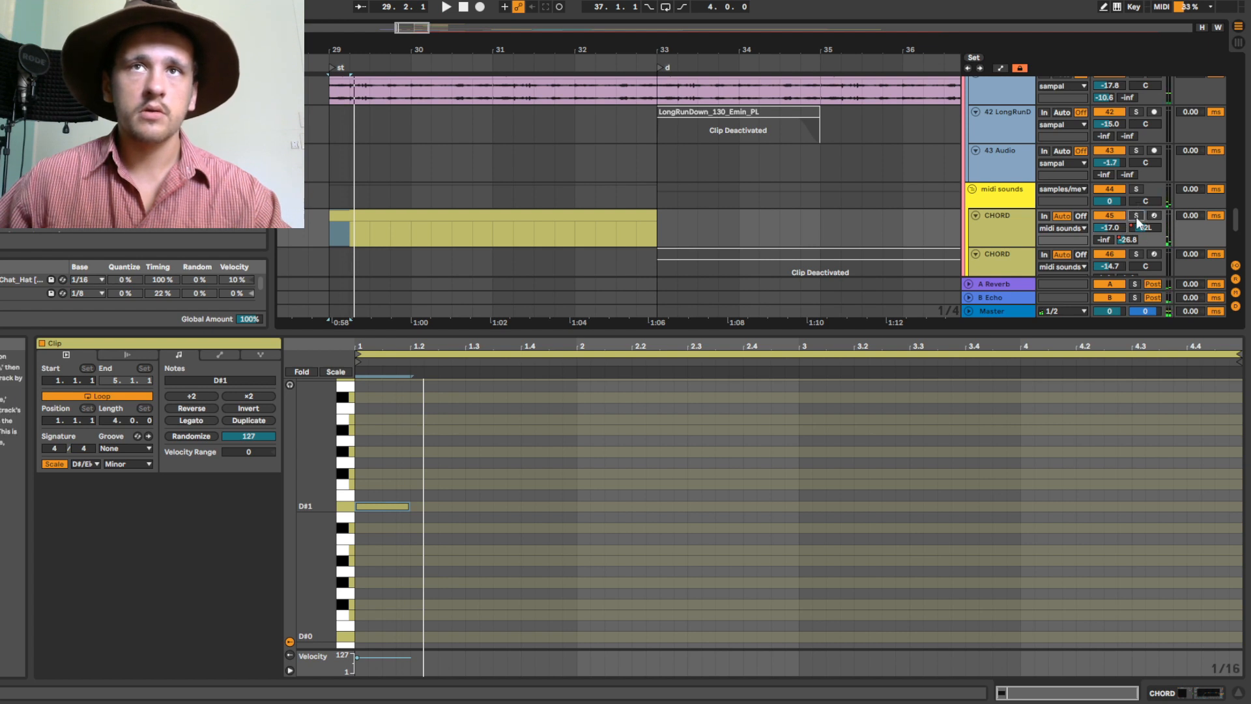
left_click(1137, 218)
- Extend the D#1 note to end at 1.2.4 and stack copies of it on F#1, A#1, C#2 and E#2
left_click_drag(410, 507, 435, 464)
scroll(472, 497, "up", 1)
scroll(473, 497, "up", 1)
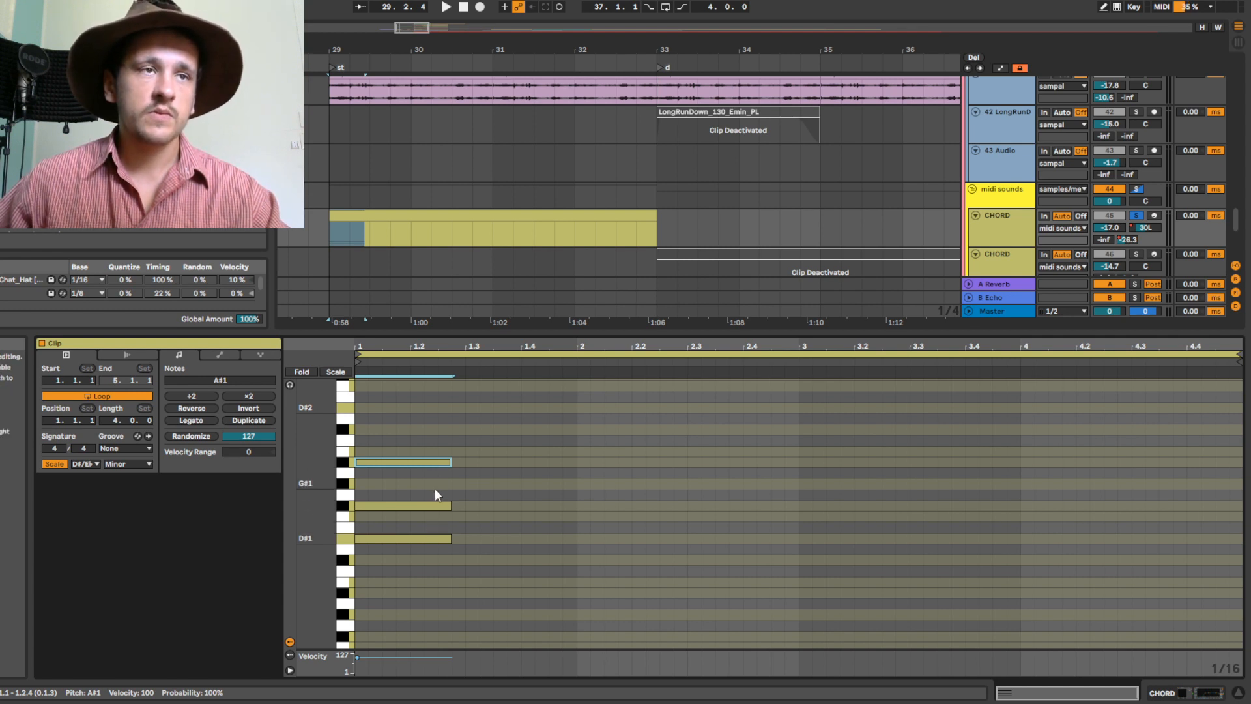
scroll(435, 486, "up", 2)
left_click_drag(436, 502, 434, 457)
scroll(430, 503, "up", 1)
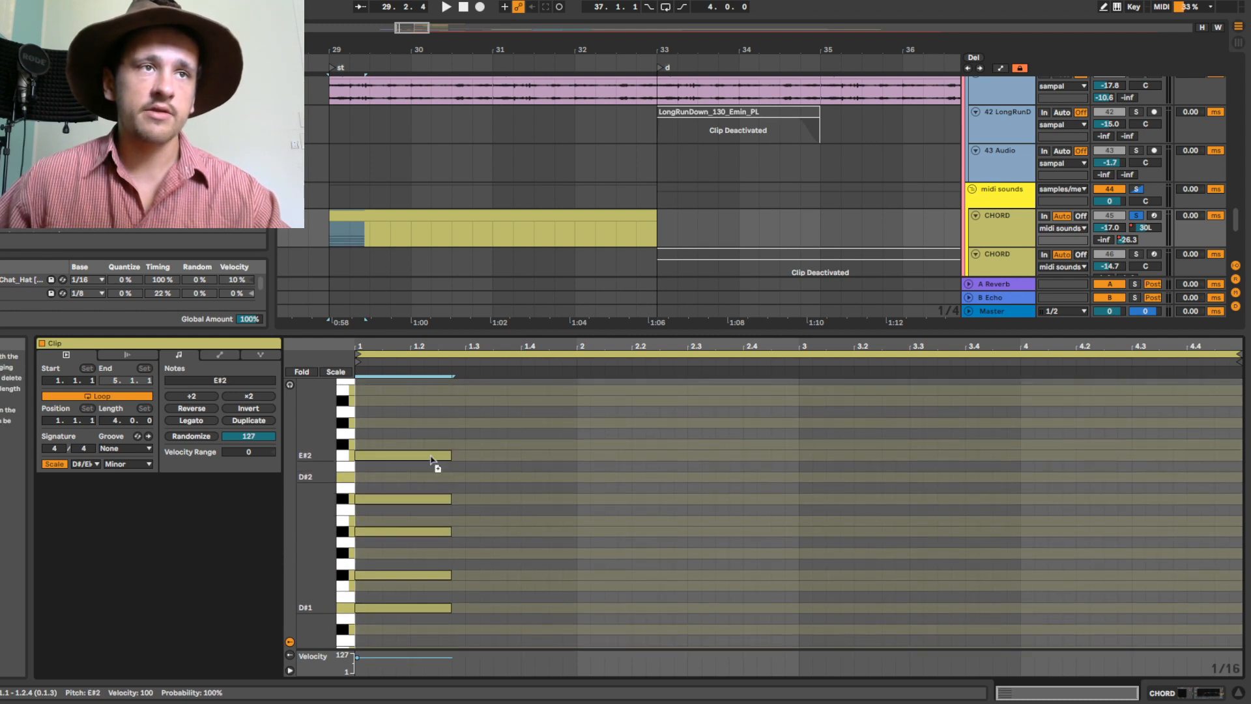
scroll(482, 485, "up", 2)
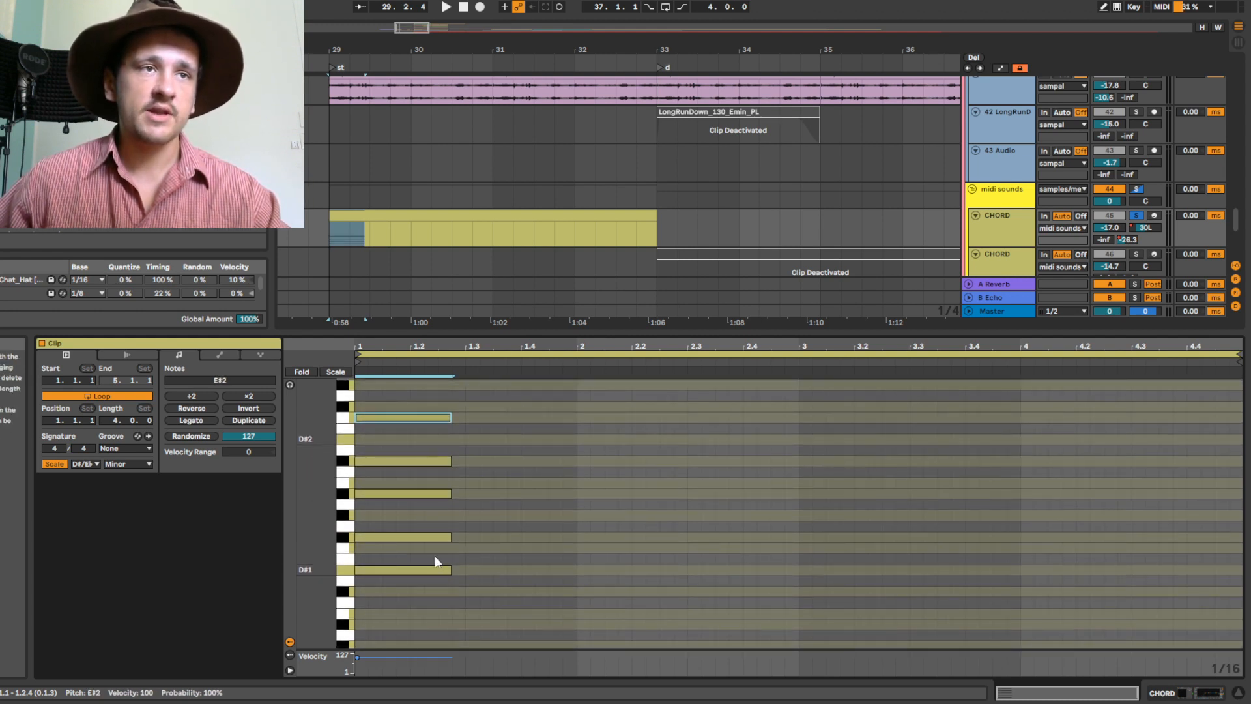
scroll(535, 639, "up", 1)
- Check the minor jumps in the reference image and stack further note copies on G#2, B2 and D#3
key("alt+Tab")
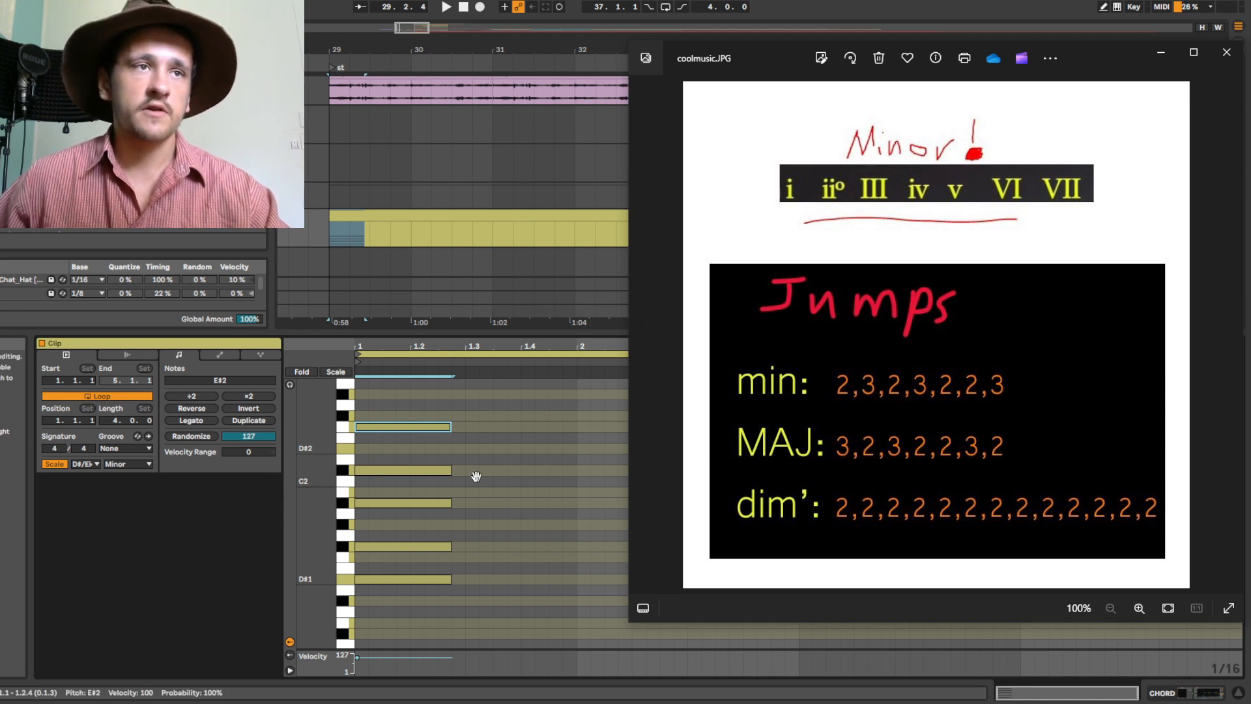
key("alt+Tab")
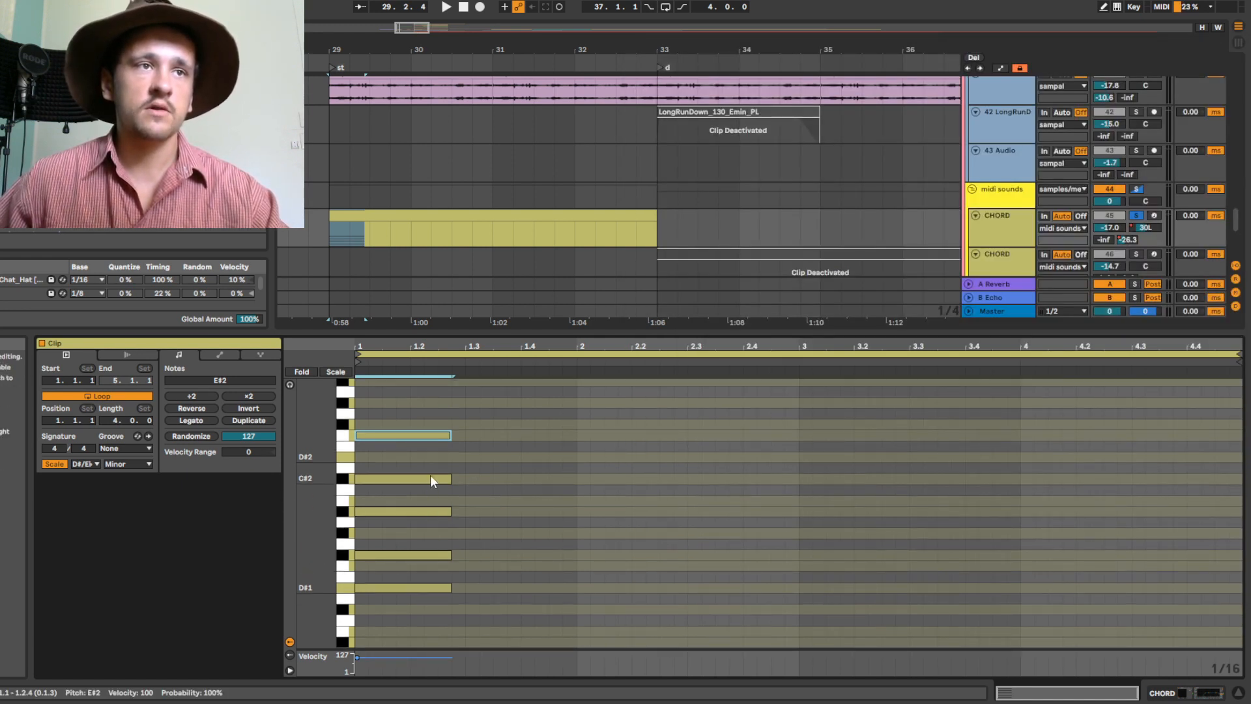
scroll(433, 488, "up", 3)
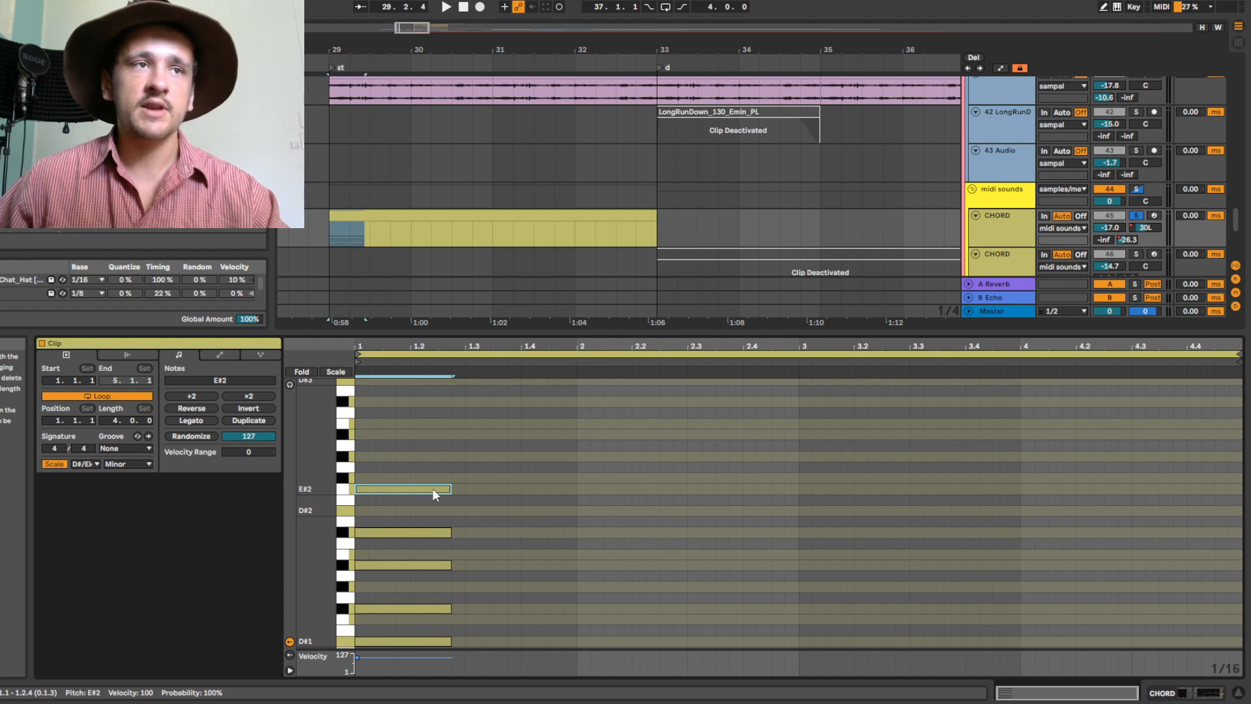
left_click_drag(432, 489, 437, 458)
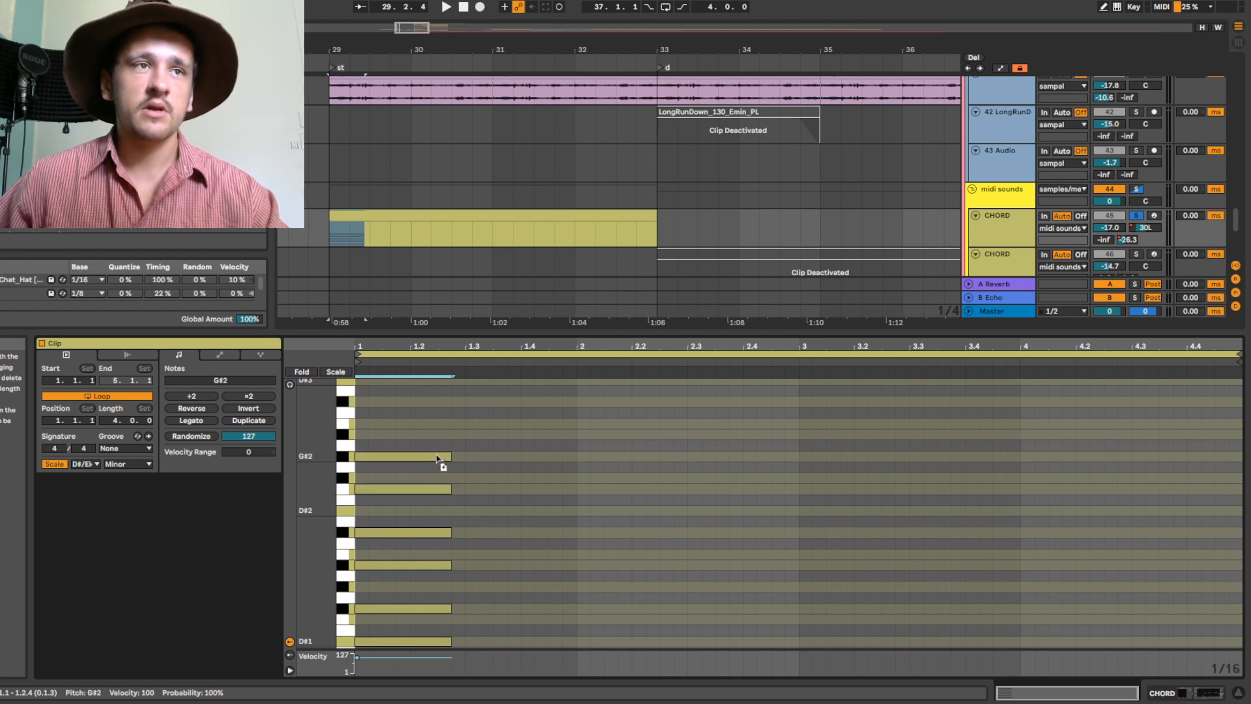
scroll(427, 501, "up", 2)
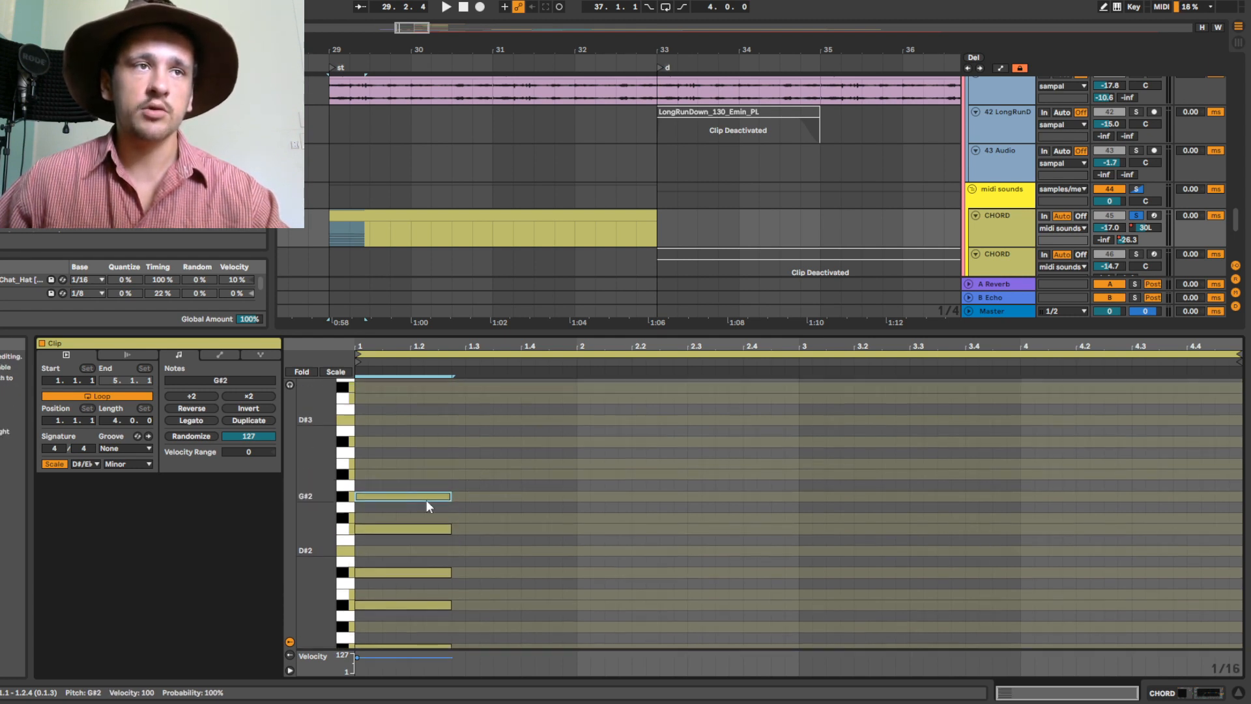
left_click_drag(427, 499, 429, 467)
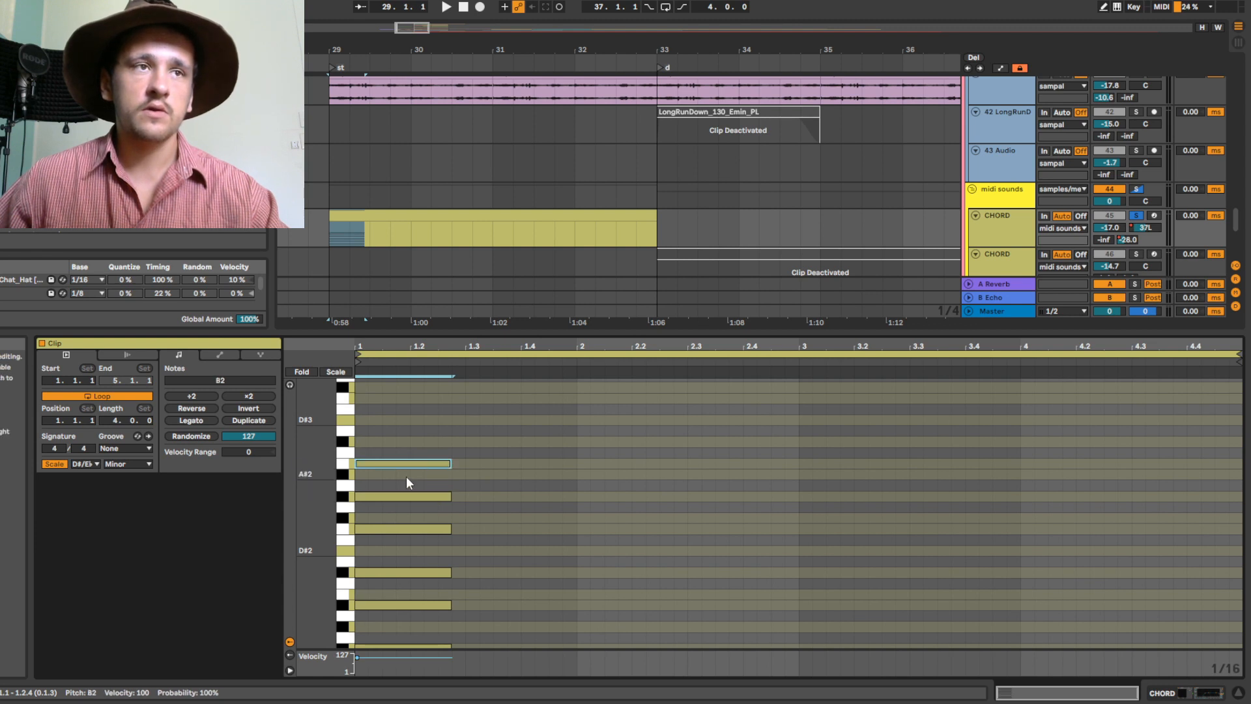
scroll(434, 495, "up", 3)
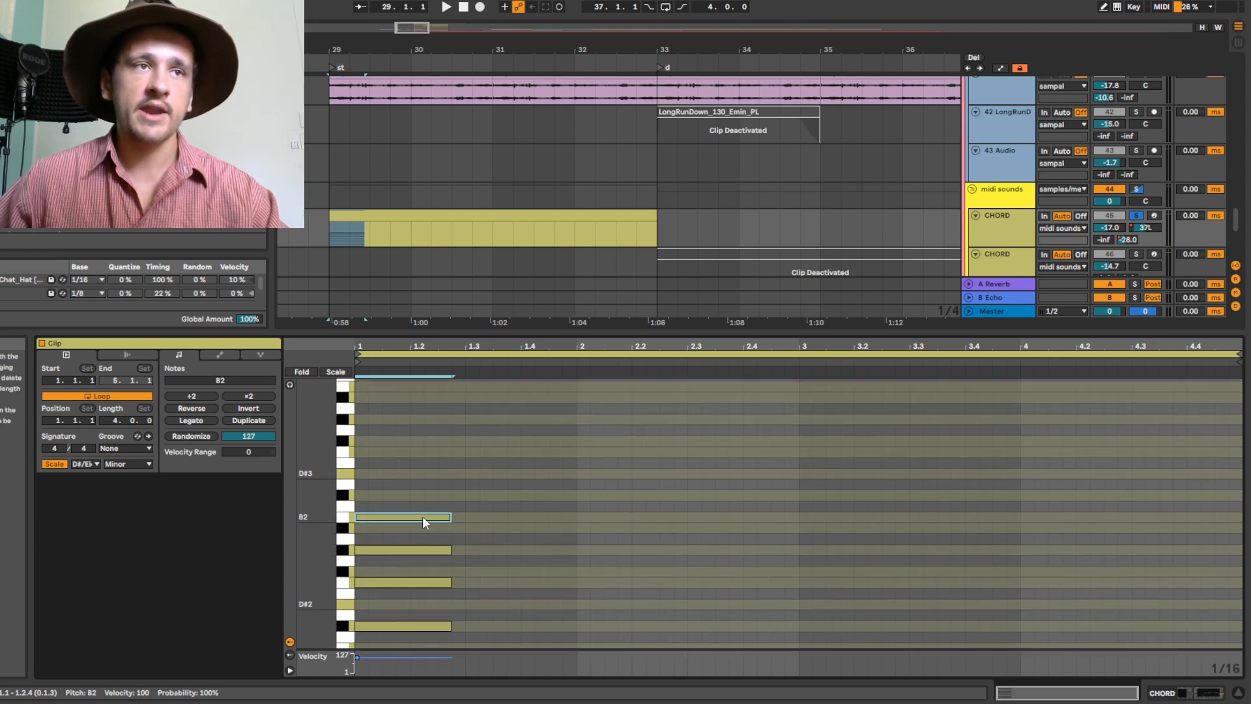
left_click_drag(422, 517, 426, 474)
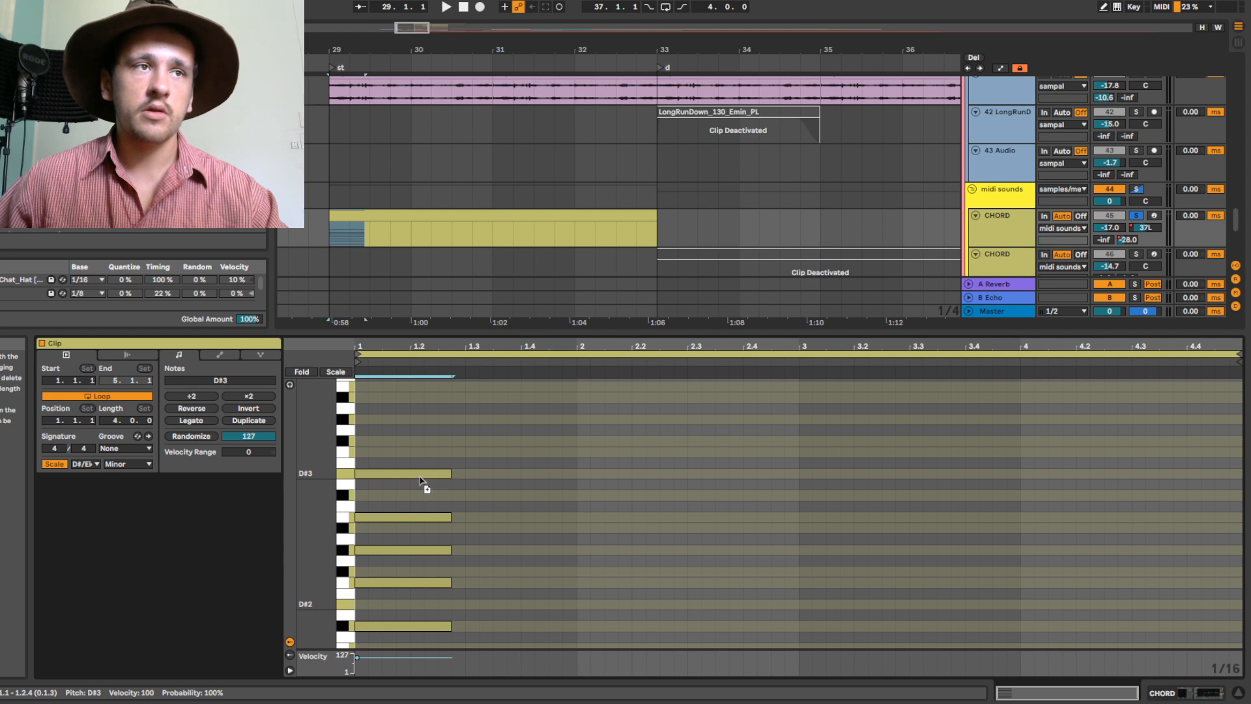
scroll(495, 536, "down", 1)
scroll(467, 586, "down", 5)
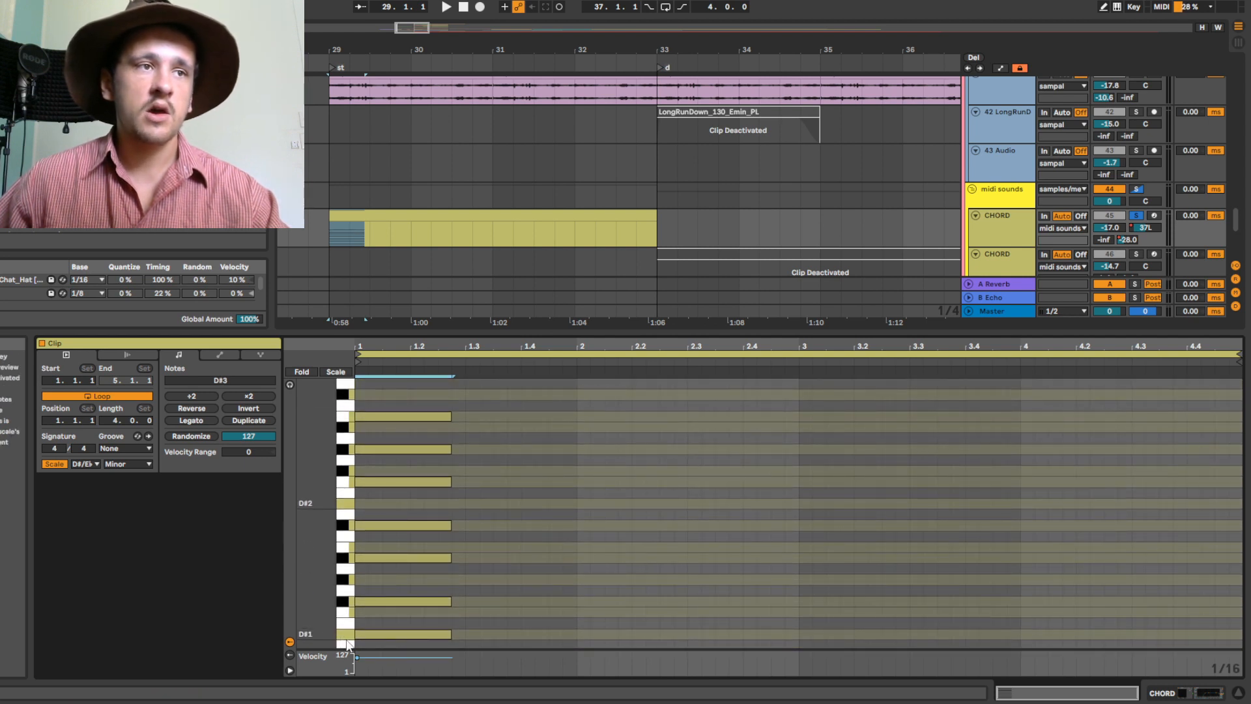
left_click_drag(273, 266, 257, 267)
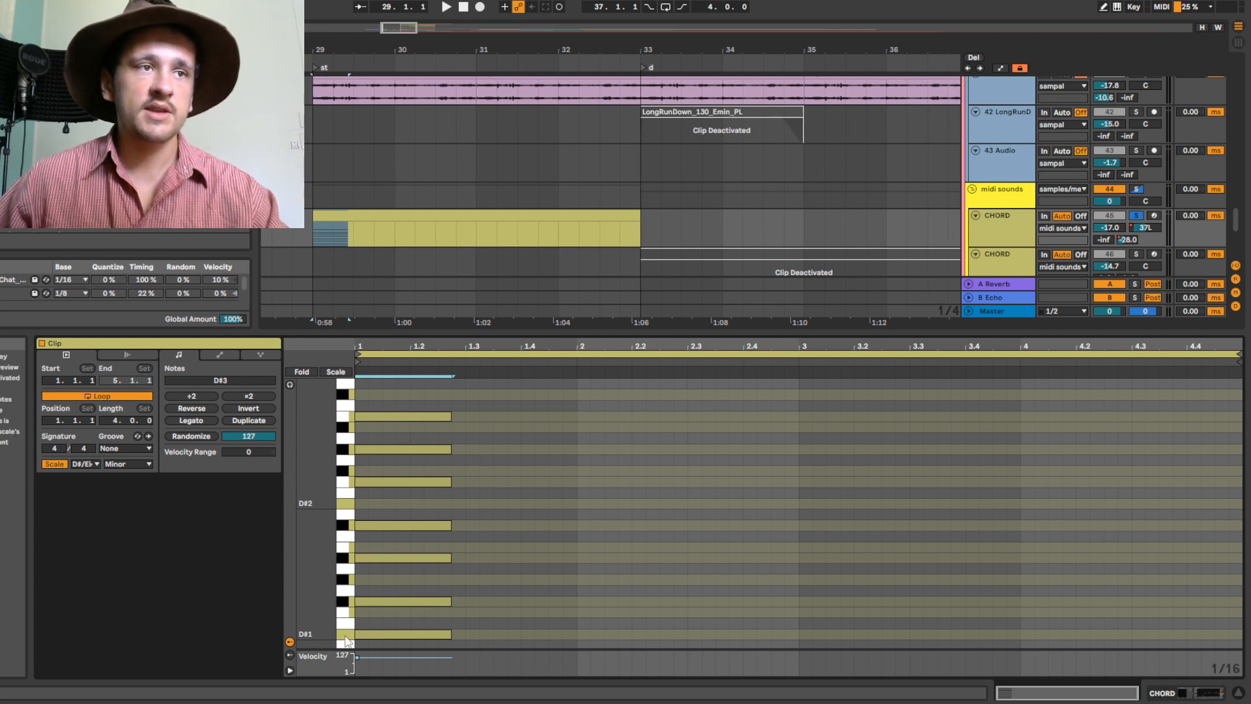
scroll(385, 562, "up", 3)
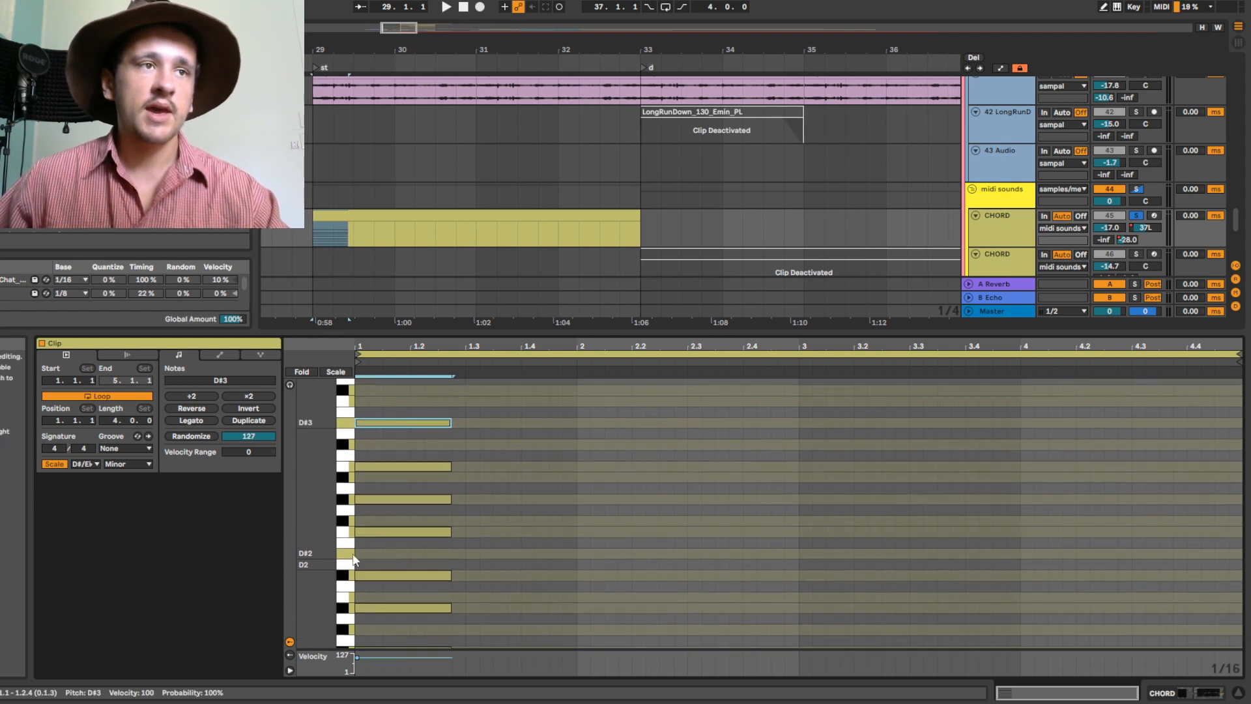
scroll(397, 486, "up", 2)
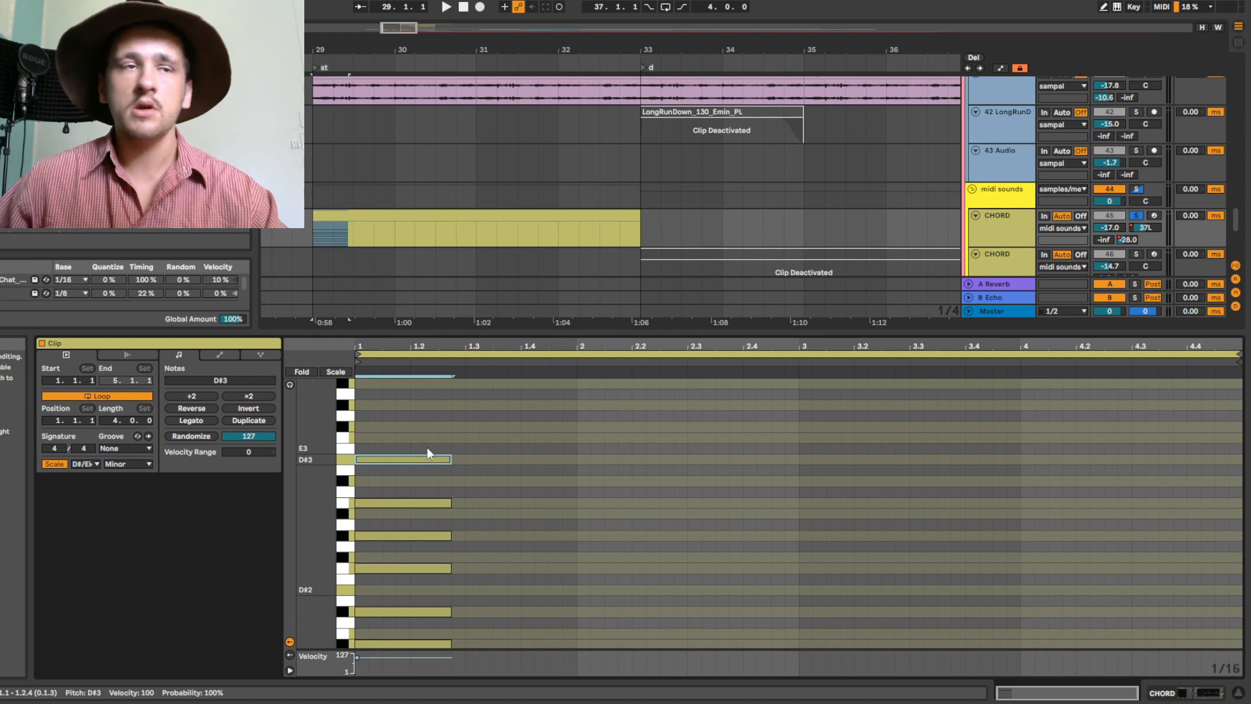
- Delete the stacked notes above A#1, keeping only the D#1, F#1 and A#1 triad
scroll(467, 507, "down", 5)
left_click_drag(521, 471, 489, 518)
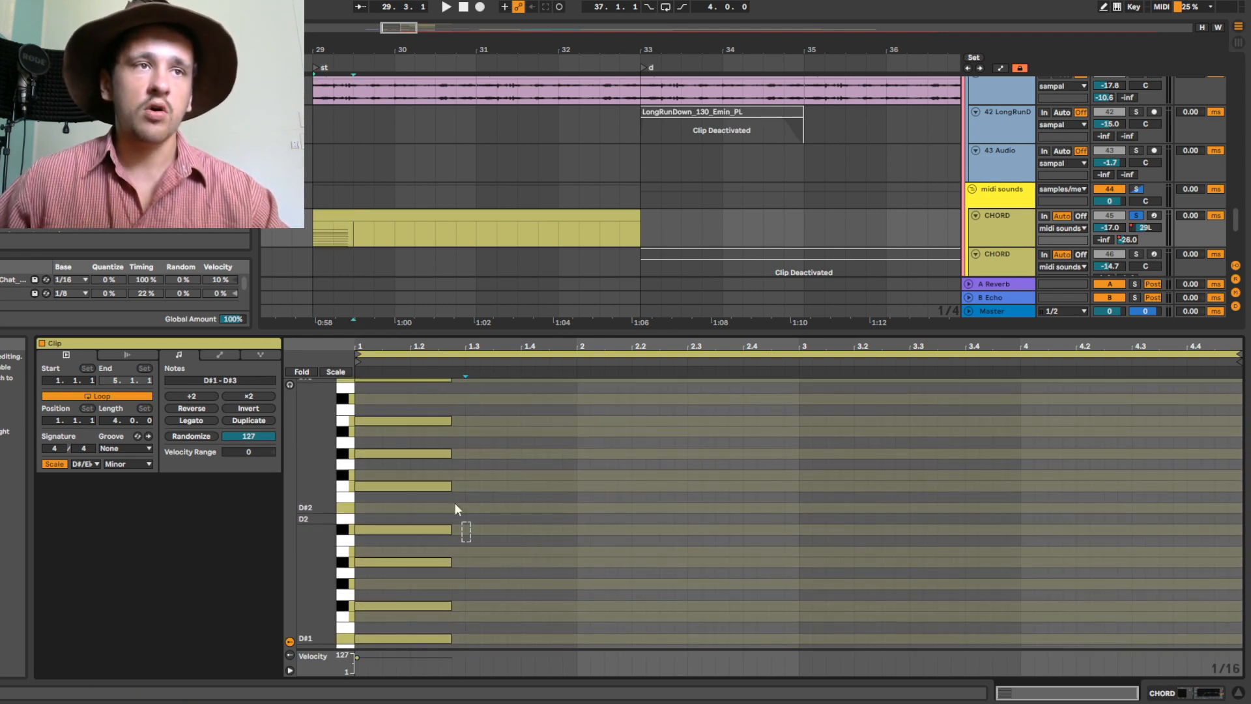
scroll(482, 468, "up", 4)
left_click_drag(467, 464, 411, 599)
key("Delete")
key("Delete")
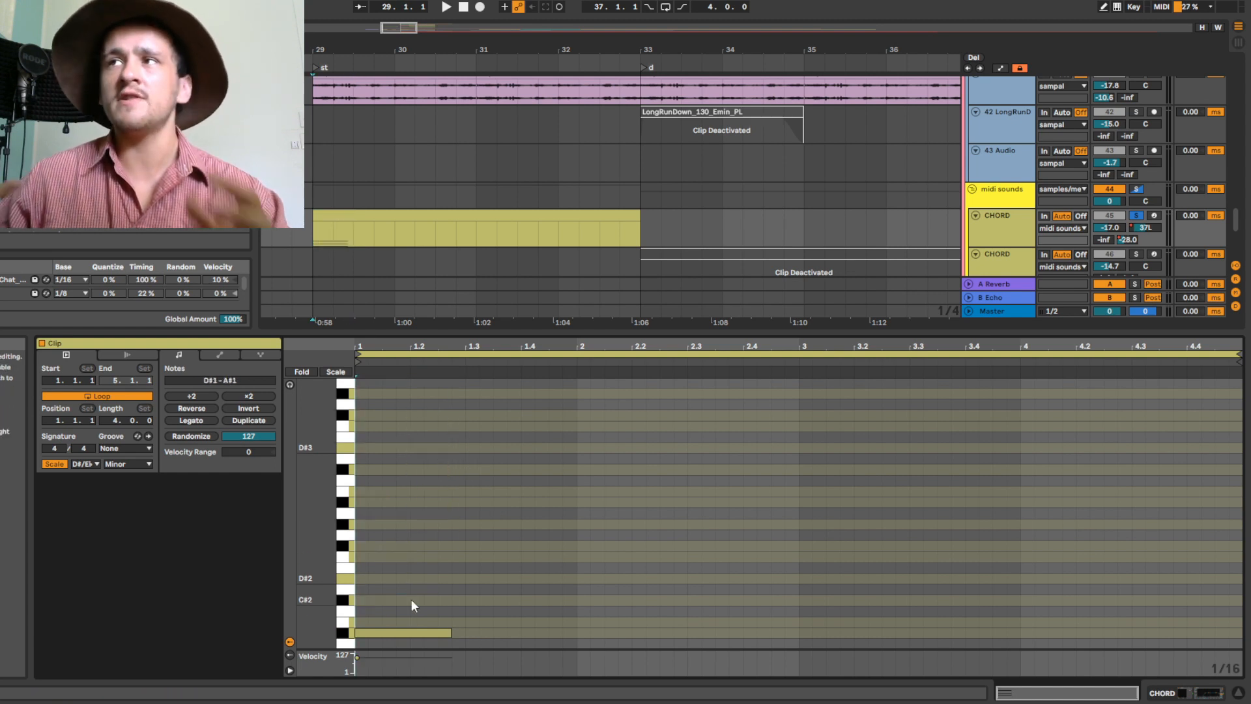
- Play back the D#1, F#1 and A#1 triad and select its three notes
scroll(463, 573, "down", 10)
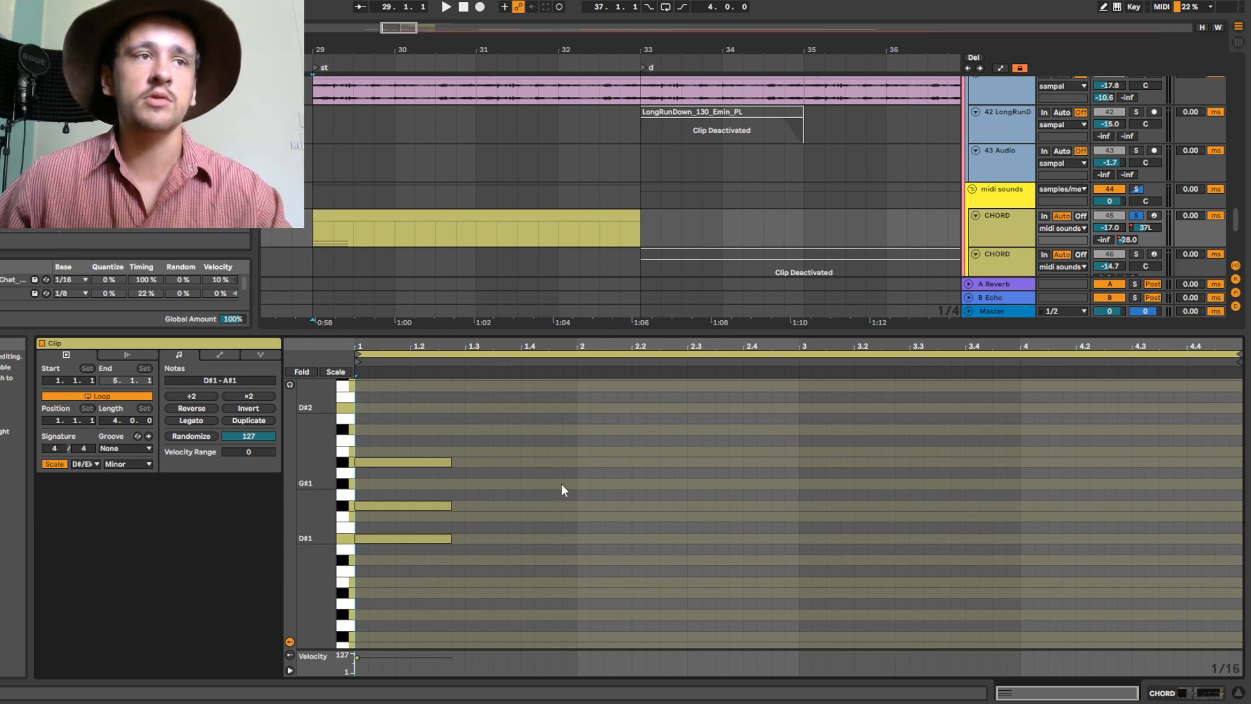
key("space")
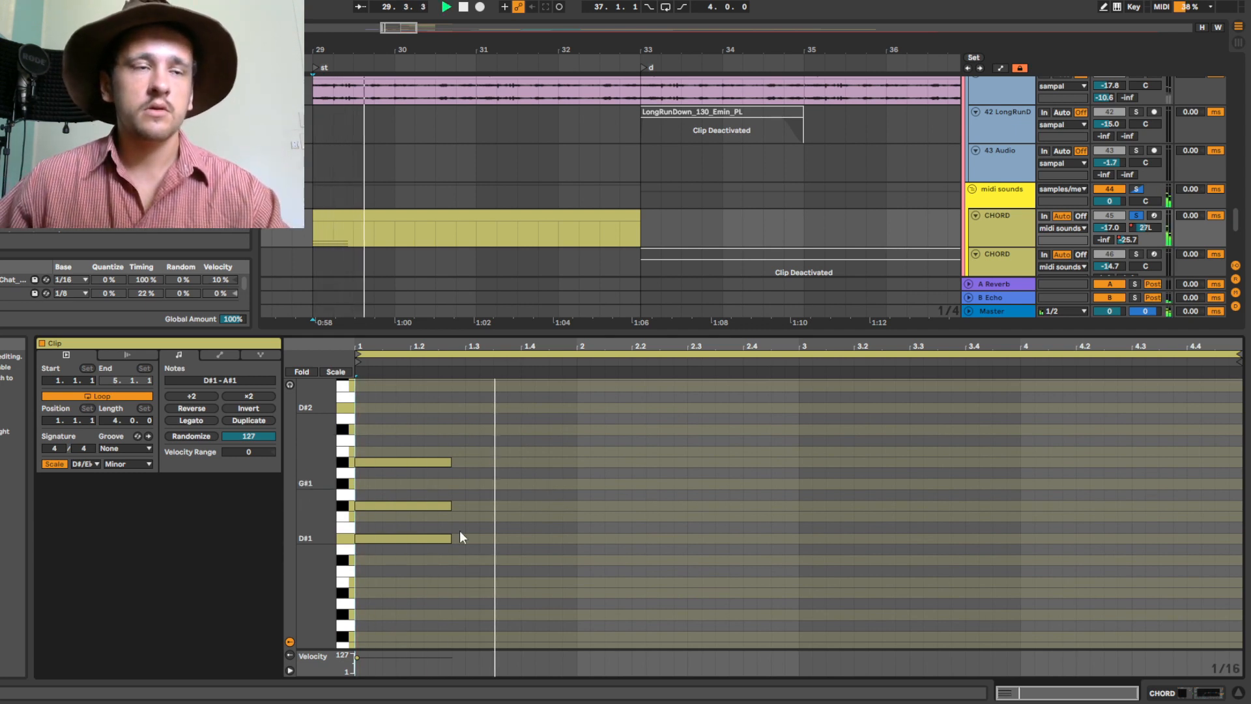
left_click_drag(436, 547, 436, 416)
key("space")
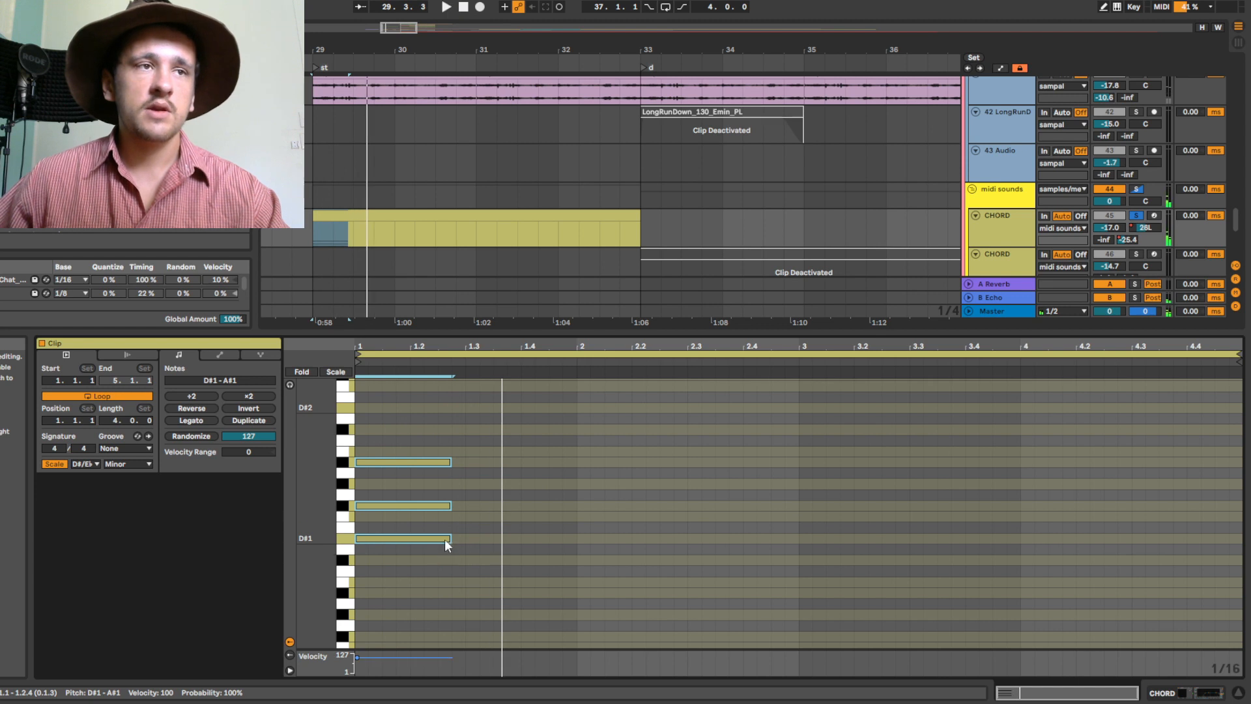
- Check the minor-key chord numerals and the minor, major and diminished jumps in the coolmusic.JPG reference image
mouse_move(525, 701)
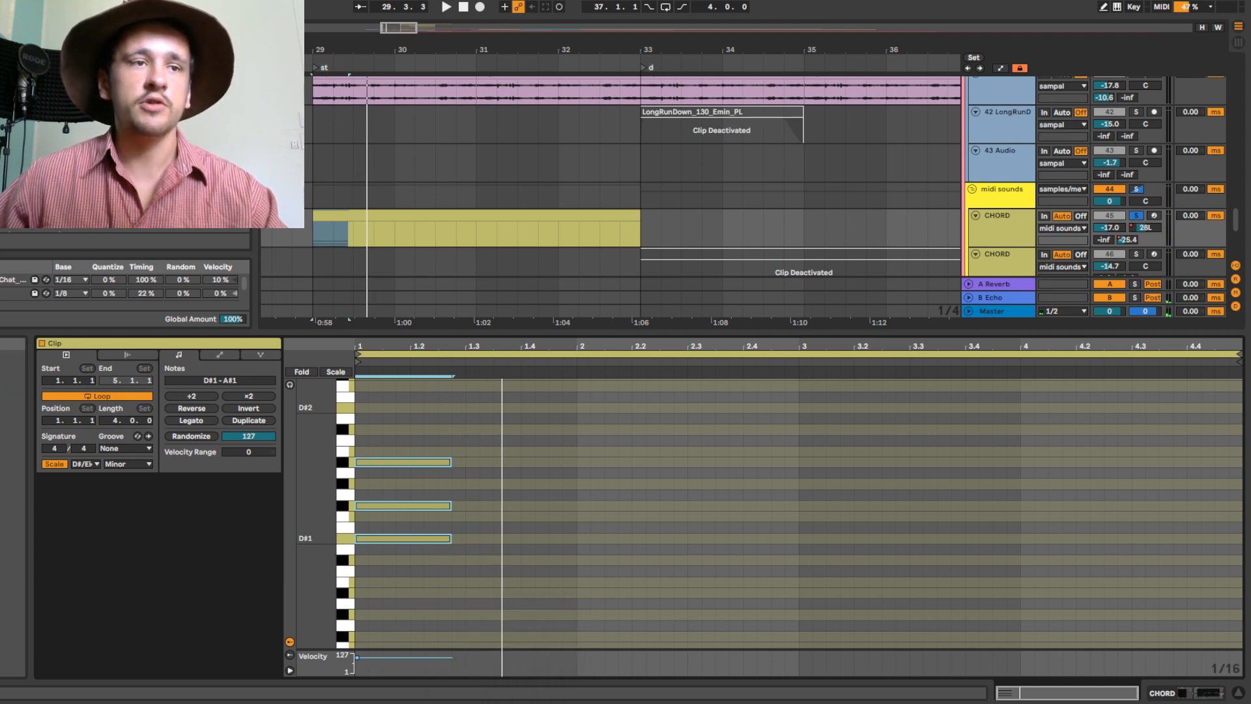
key("alt+Tab")
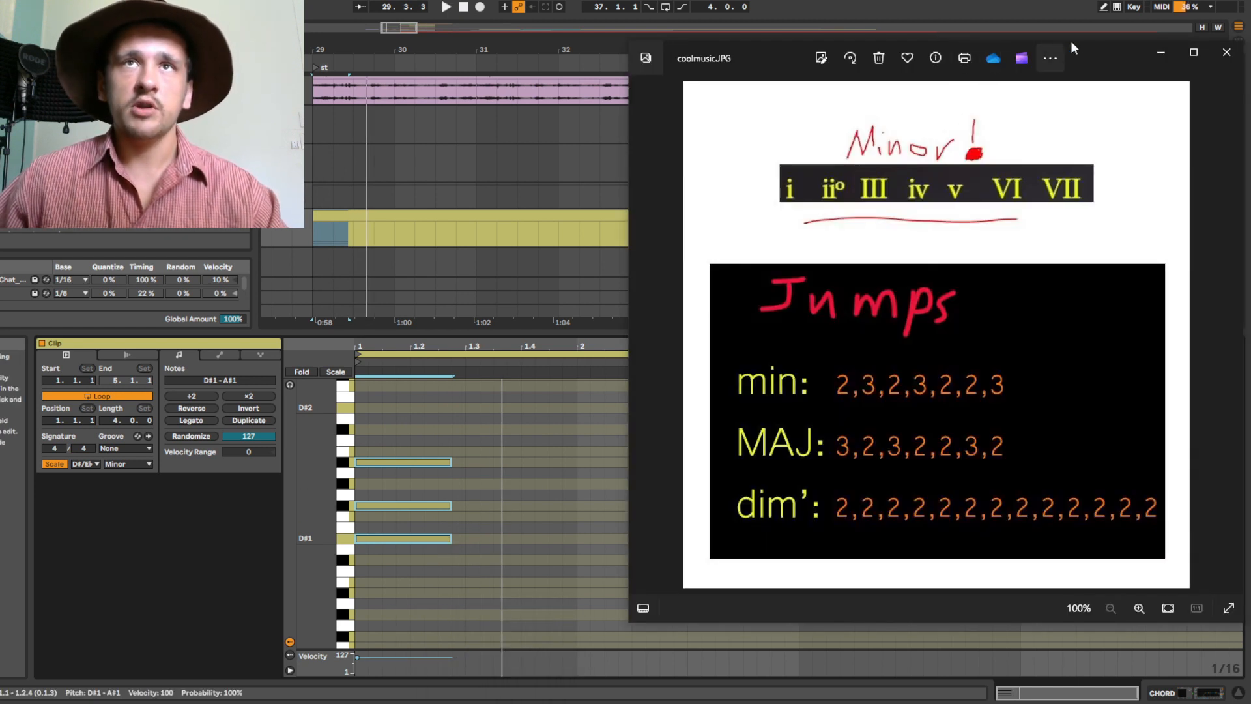
left_click_drag(1105, 55, 1075, 48)
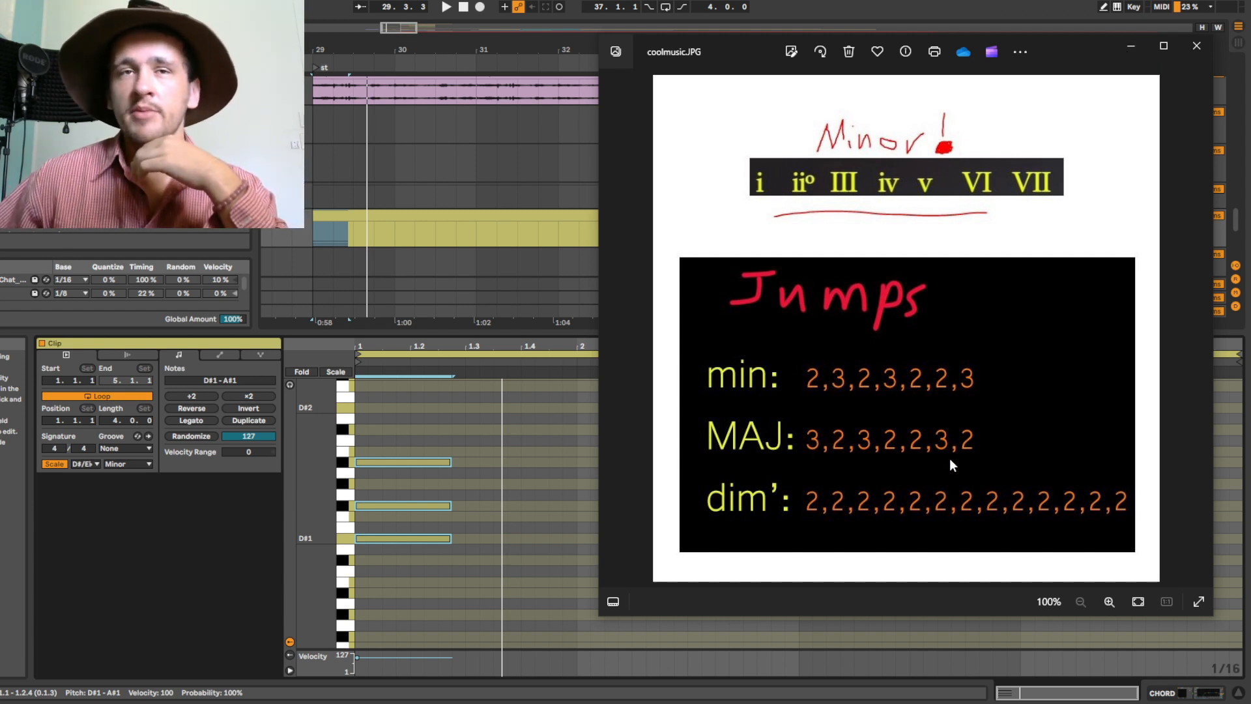
left_click_drag(1054, 47, 929, 60)
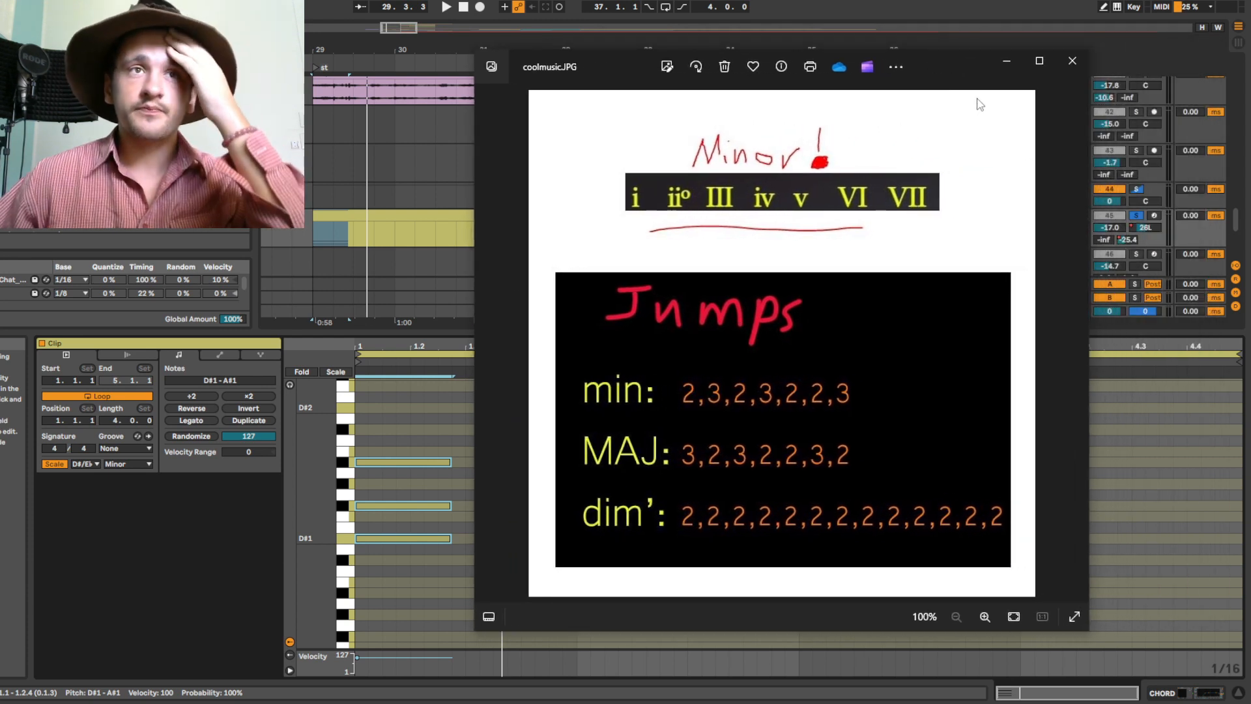
left_click(1007, 62)
- Copy the D#1, F#1 and A#1 triad to 1.2.4, directly after the first chord, with its root on B0
left_click_drag(528, 530, 521, 483)
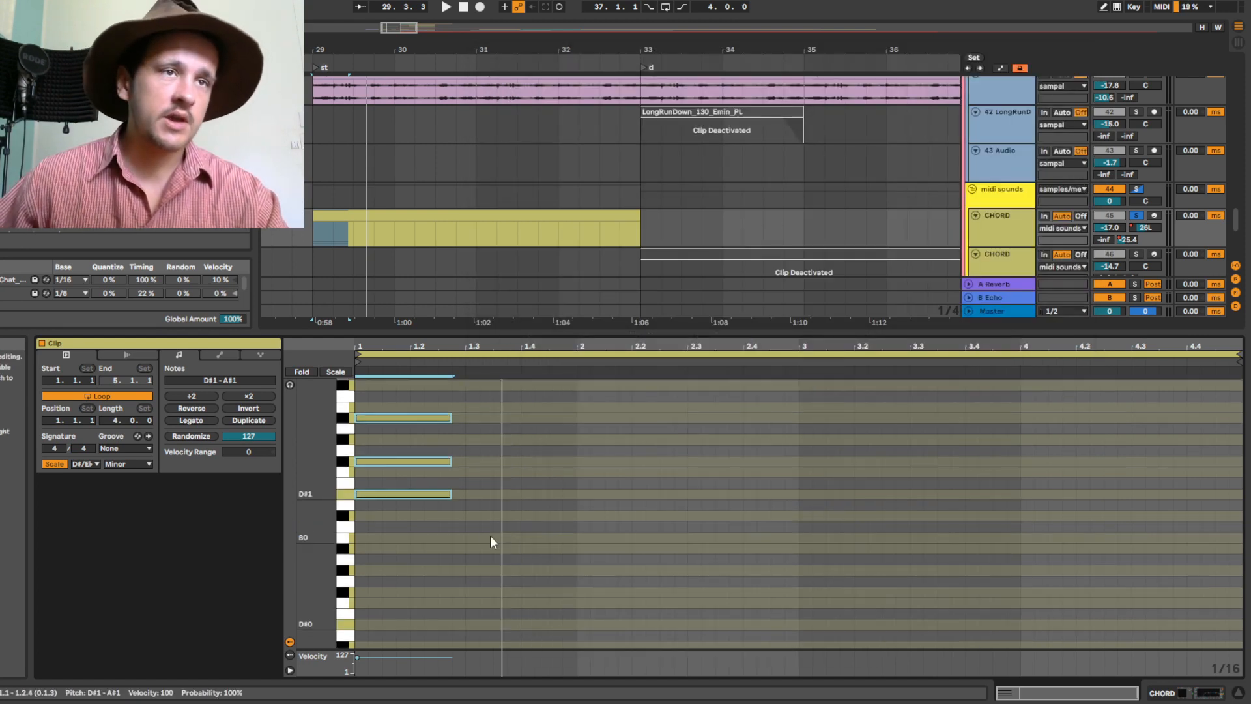
left_click_drag(482, 541, 395, 388)
left_click_drag(492, 512, 502, 539)
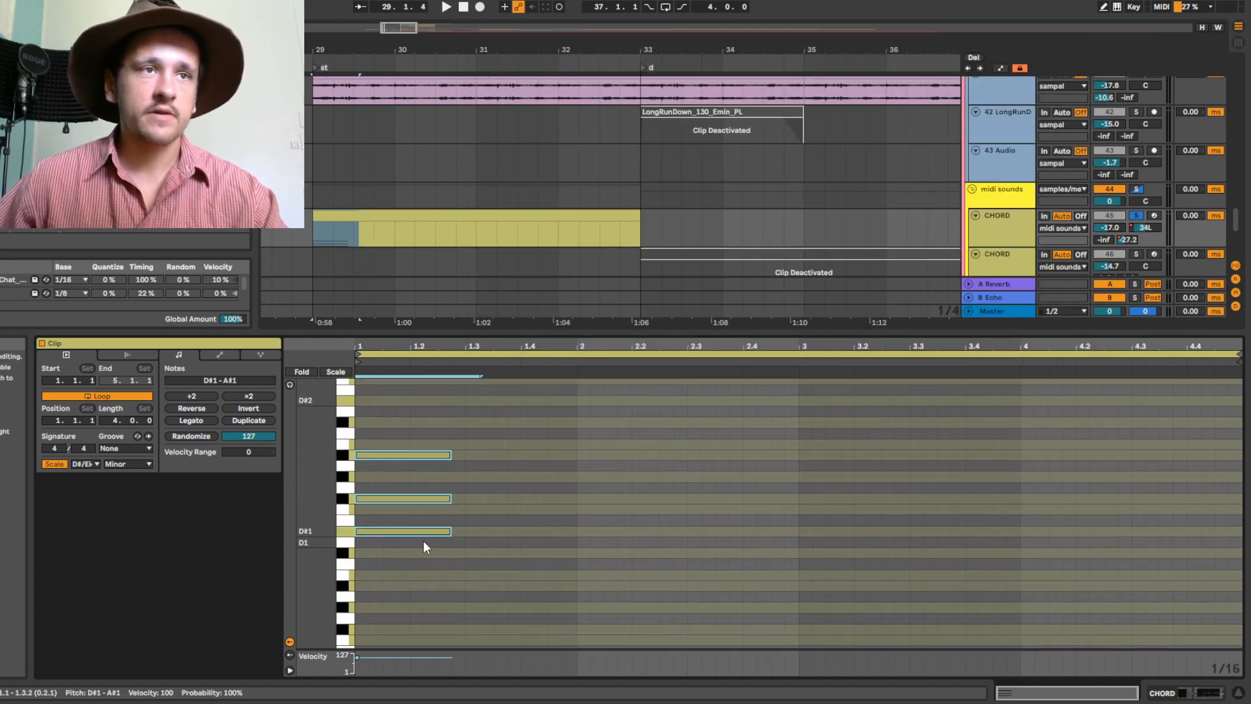
left_click_drag(416, 534, 500, 573)
scroll(577, 587, "down", 2)
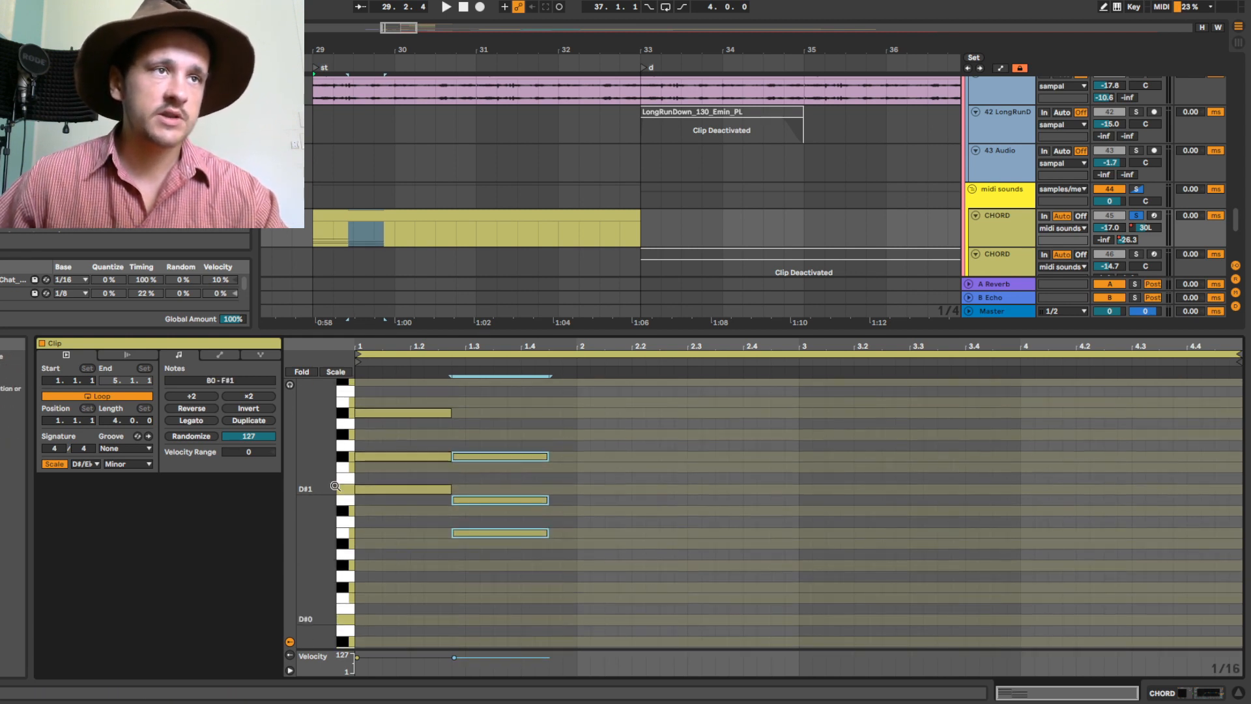
- Raise the copied chord at 1.2.4 so it spans A#1 to E#2
scroll(346, 501, "up", 2)
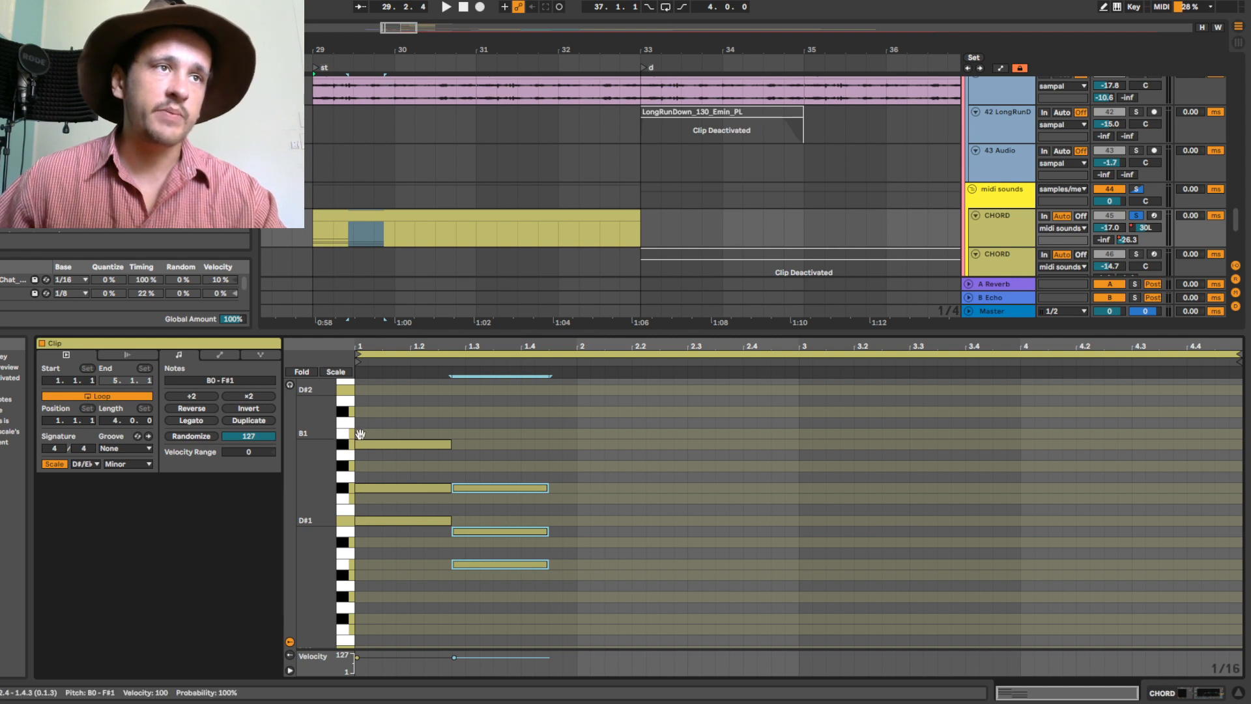
scroll(344, 443, "up", 3)
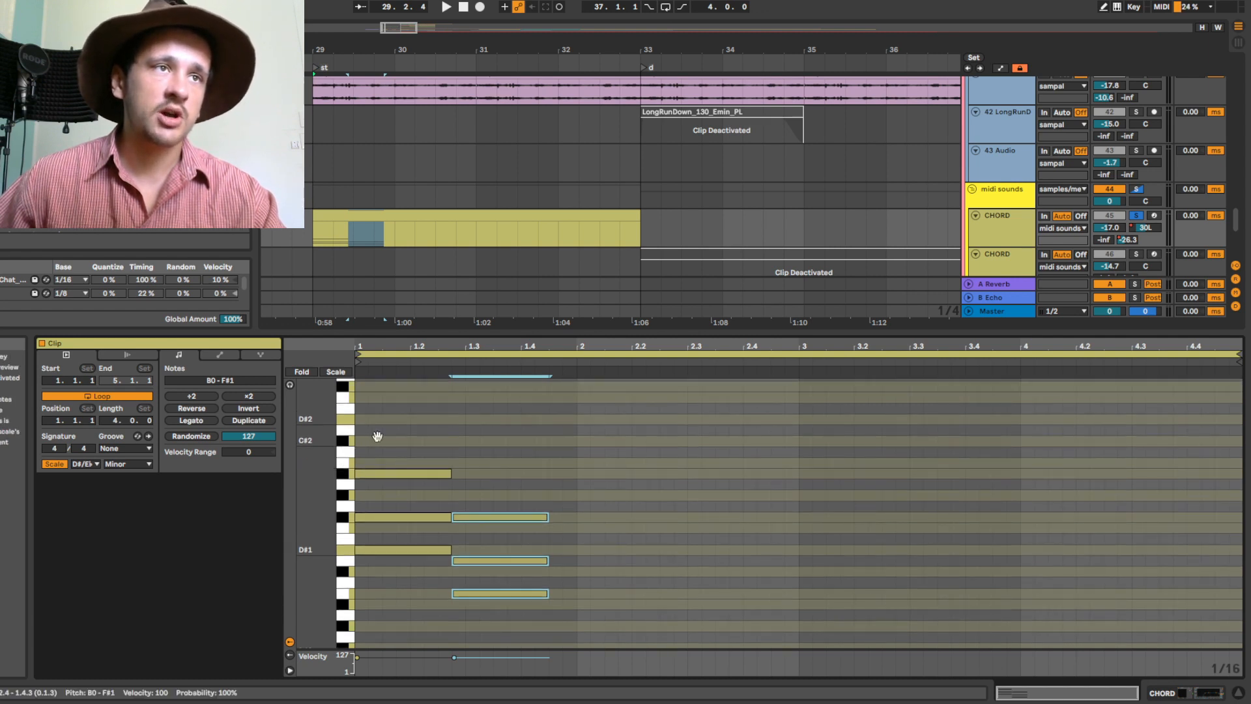
scroll(377, 435, "up", 2)
scroll(420, 524, "down", 4)
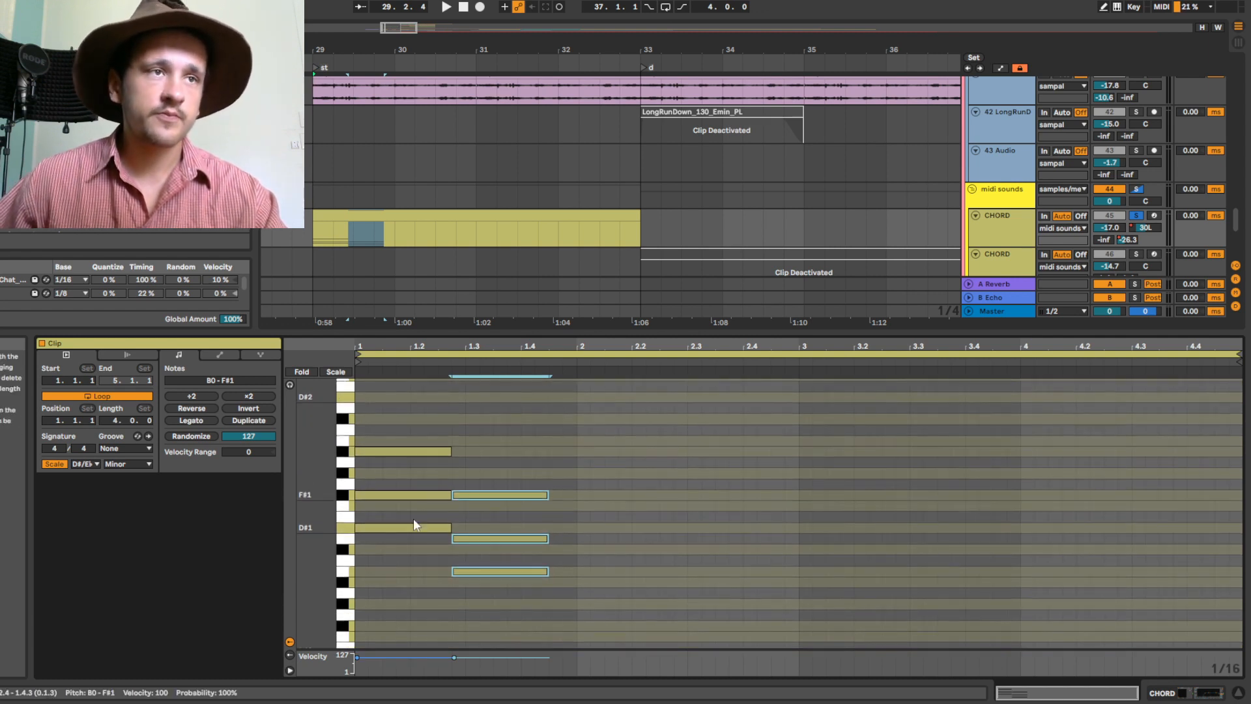
scroll(557, 586, "down", 4)
left_click_drag(476, 534, 483, 481)
scroll(479, 522, "up", 3)
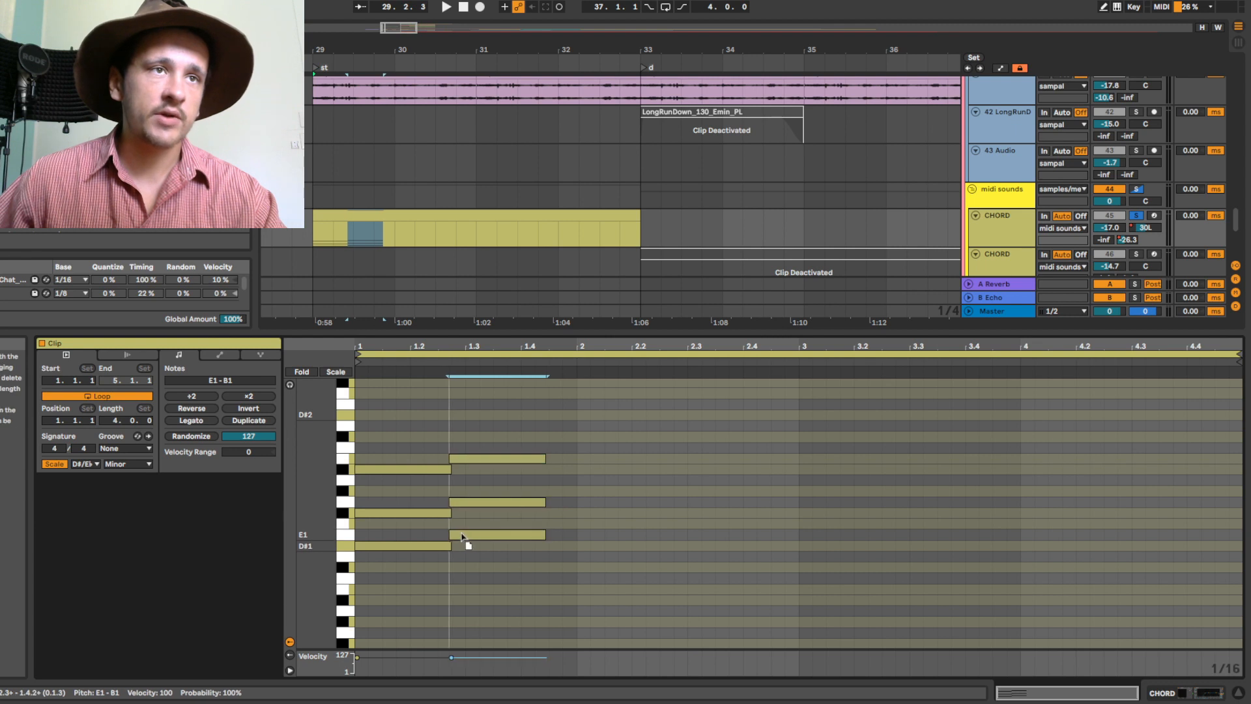
left_click_drag(464, 536, 467, 470)
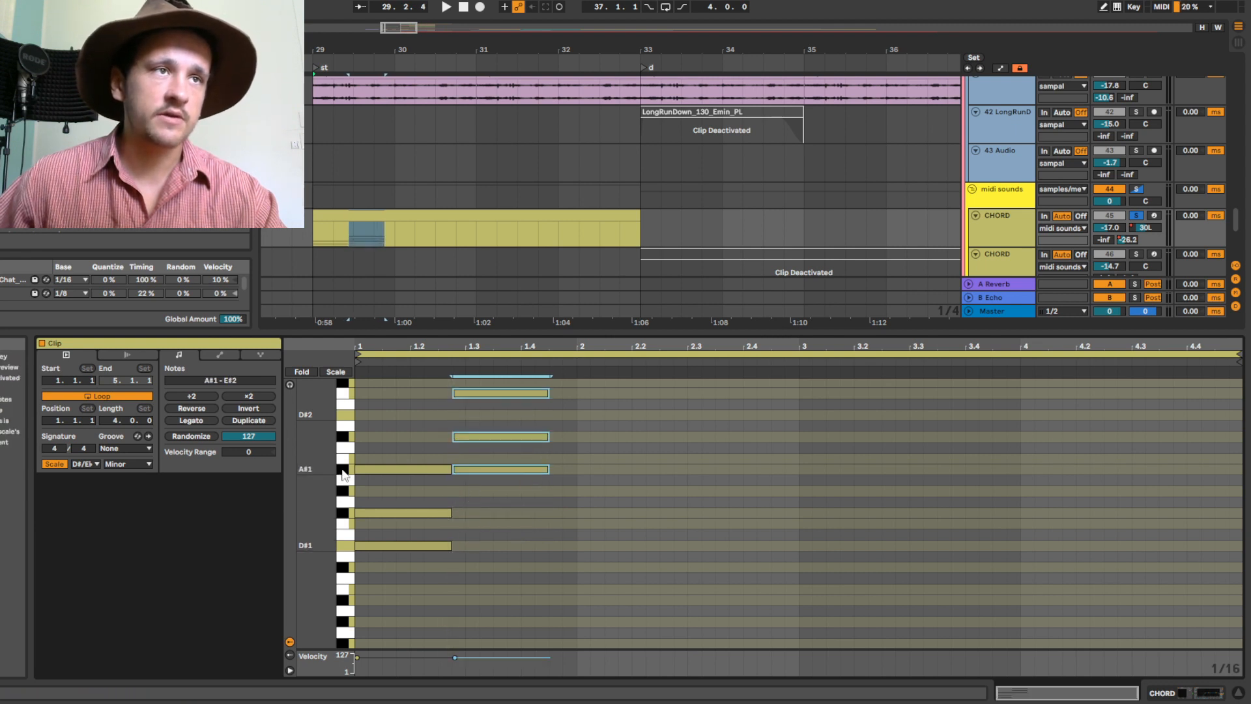
- Audition D#1 and A#1, then retune the second chord to B1, D#2 and F#2
left_click(421, 550)
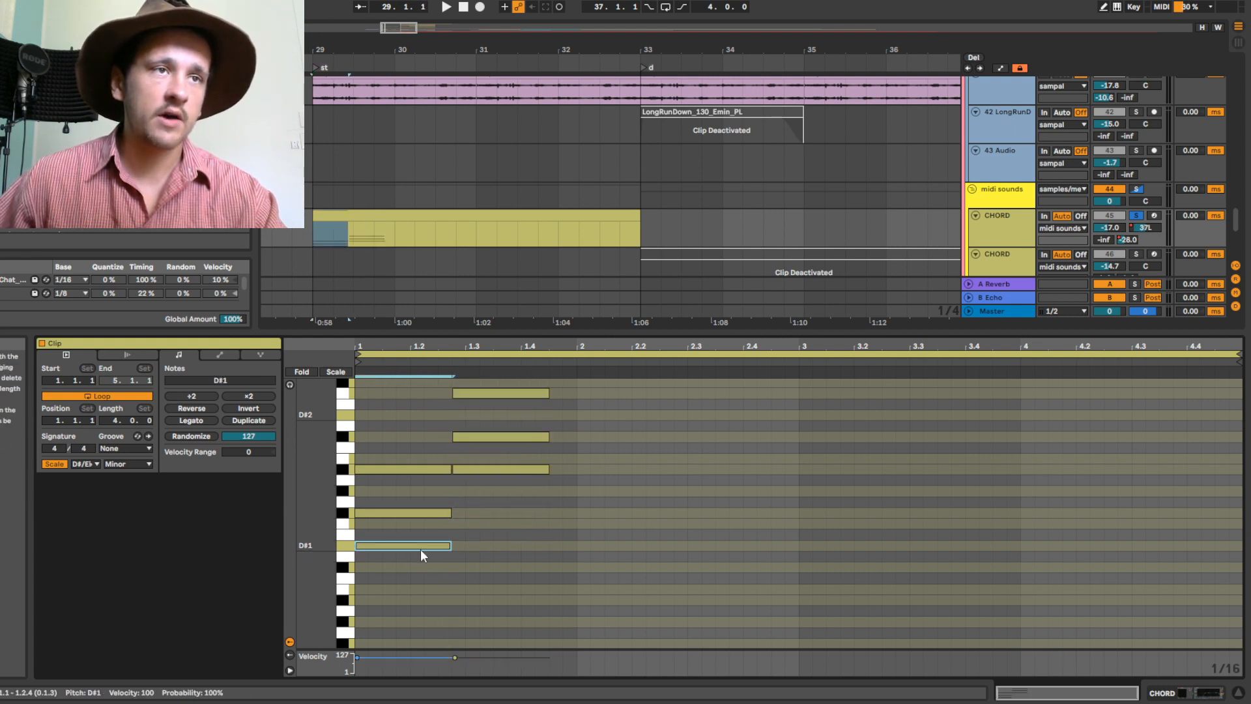
left_click(436, 467)
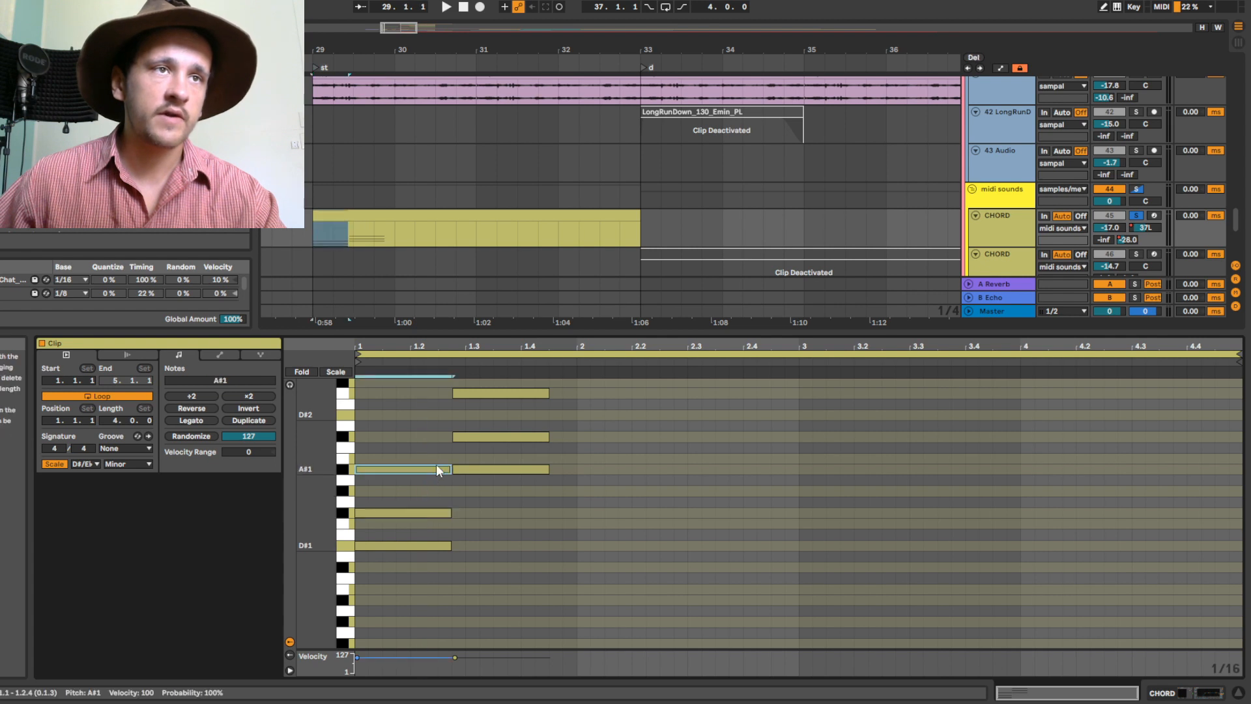
left_click(438, 484)
left_click_drag(499, 501, 508, 391)
mouse_move(499, 466)
left_mouse_down()
mouse_move(499, 455)
mouse_move(497, 475)
left_mouse_up()
scroll(518, 518, "up", 2)
left_click(509, 501)
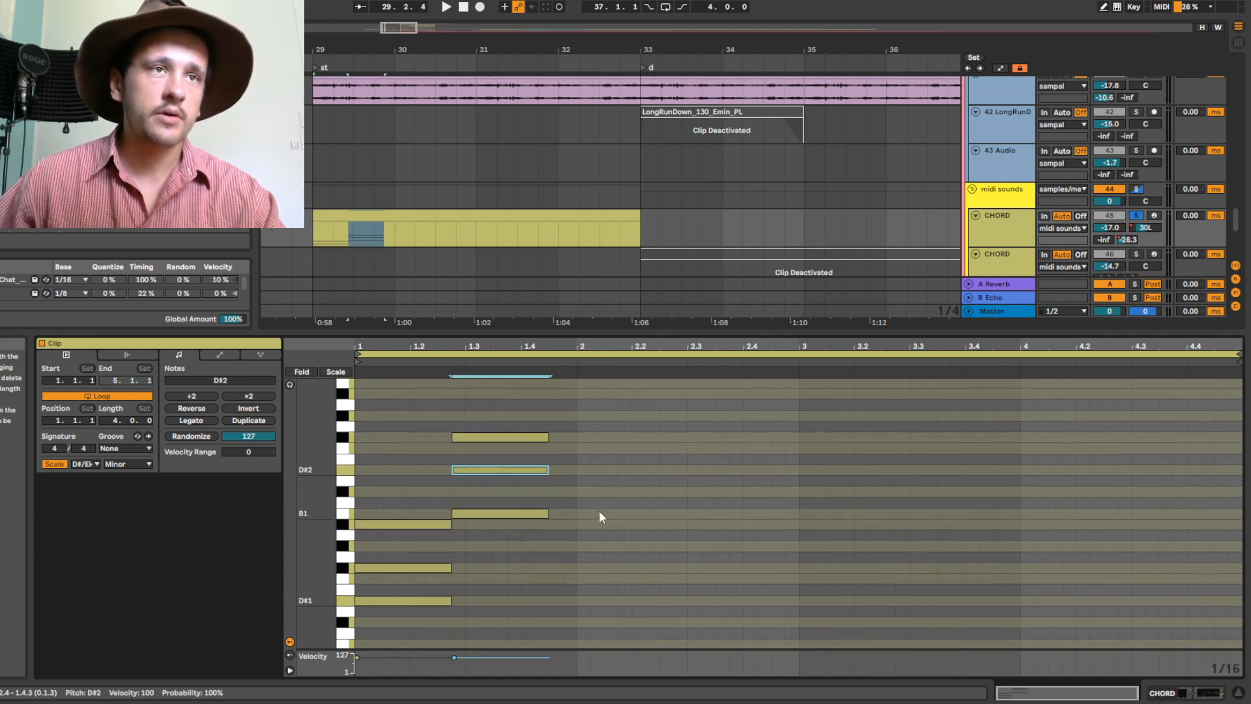
- Stack a copy of the second chord's F#2 note on A#2
scroll(572, 487, "up", 1)
scroll(585, 505, "down", 2)
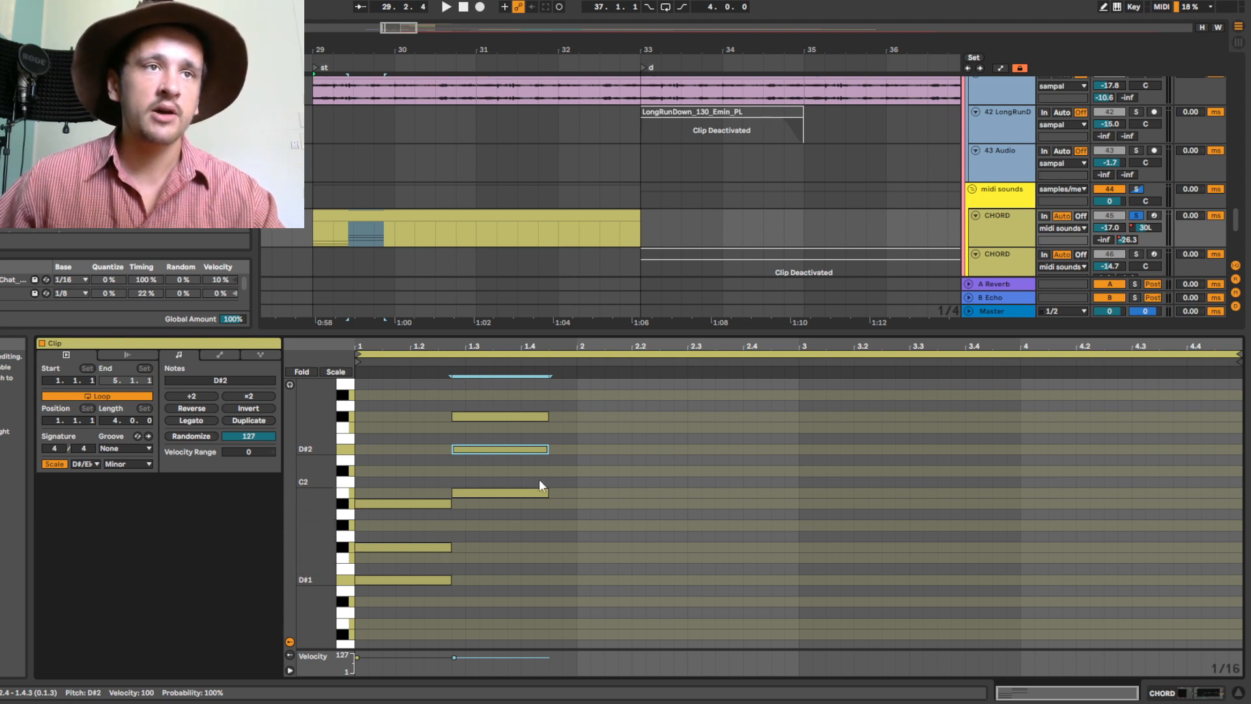
scroll(538, 435, "up", 3)
left_click(522, 450)
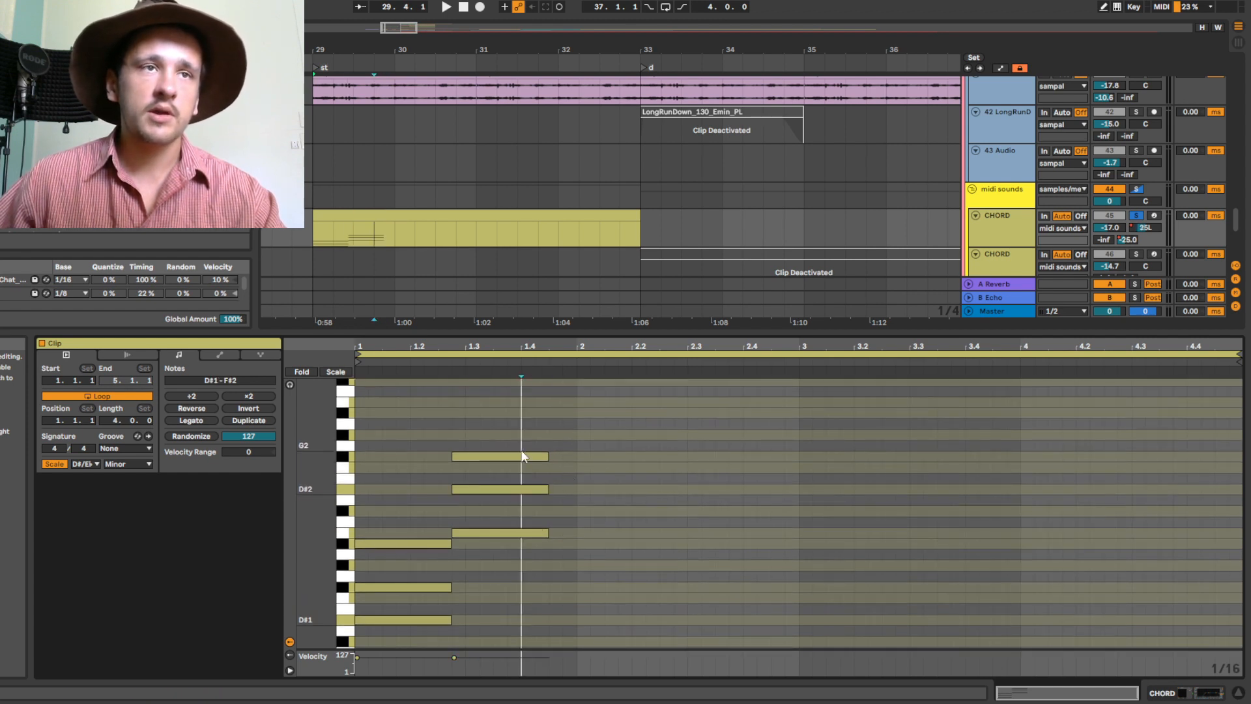
left_click(531, 456)
scroll(560, 463, "up", 4)
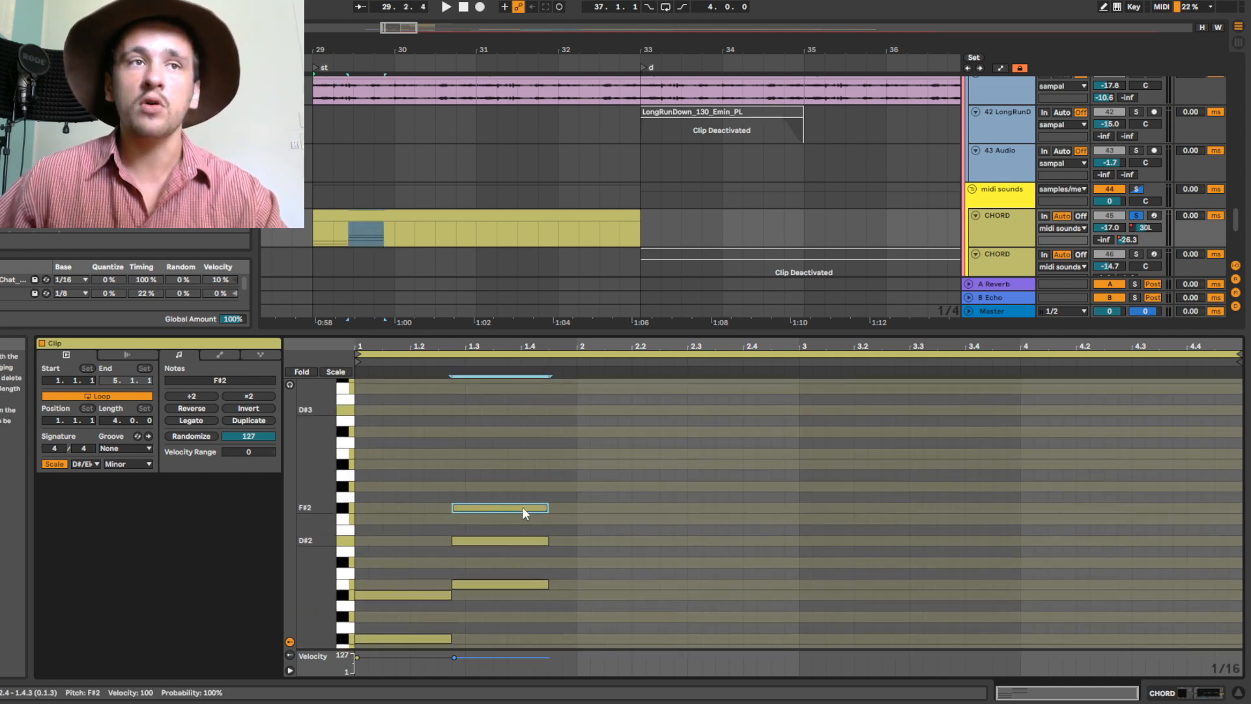
left_click_drag(523, 507, 530, 464)
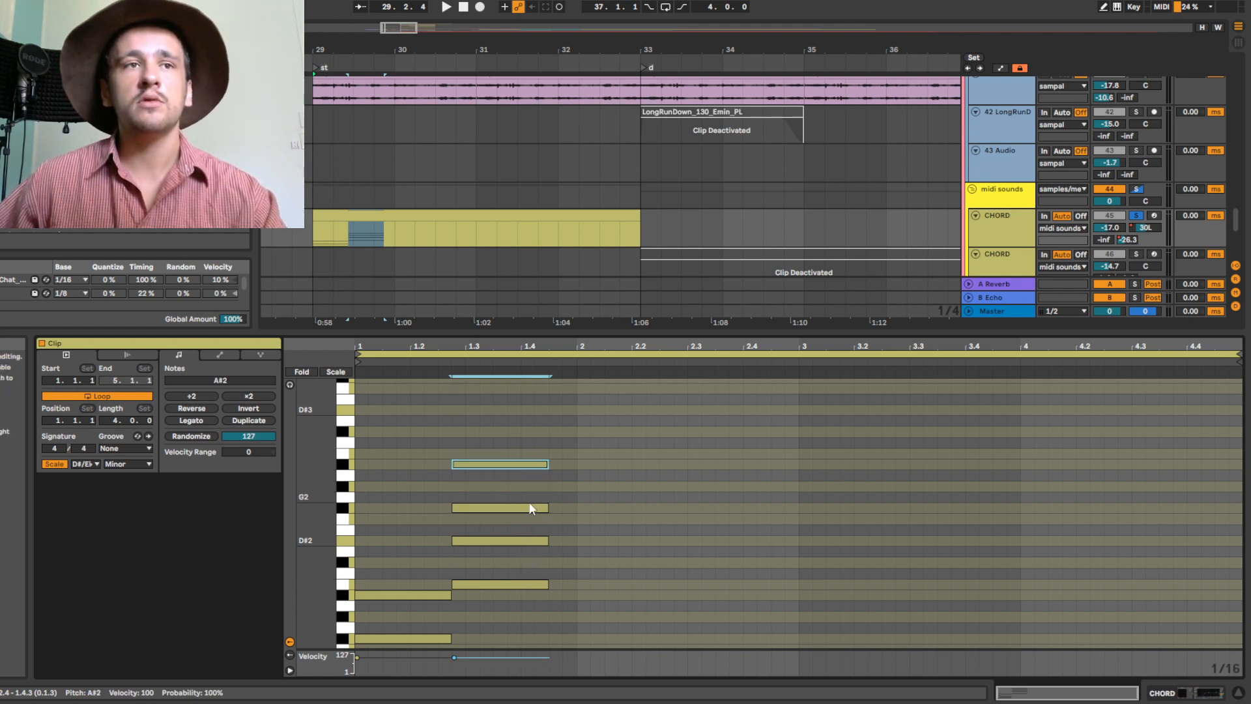
- Continue the second chord's major jumps by stacking note copies on C#3 and E3
scroll(531, 509, "up", 2)
left_click_drag(538, 498, 591, 508)
left_click_drag(657, 573, 660, 470)
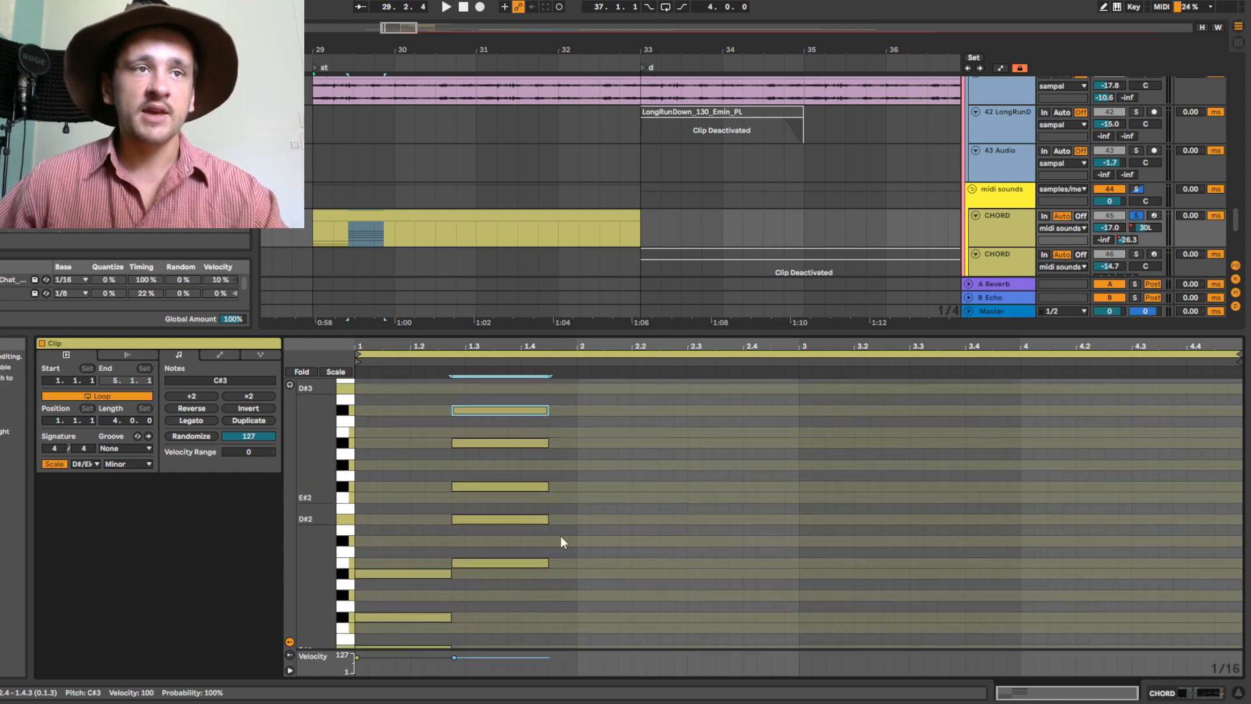
left_click_drag(569, 432, 584, 507)
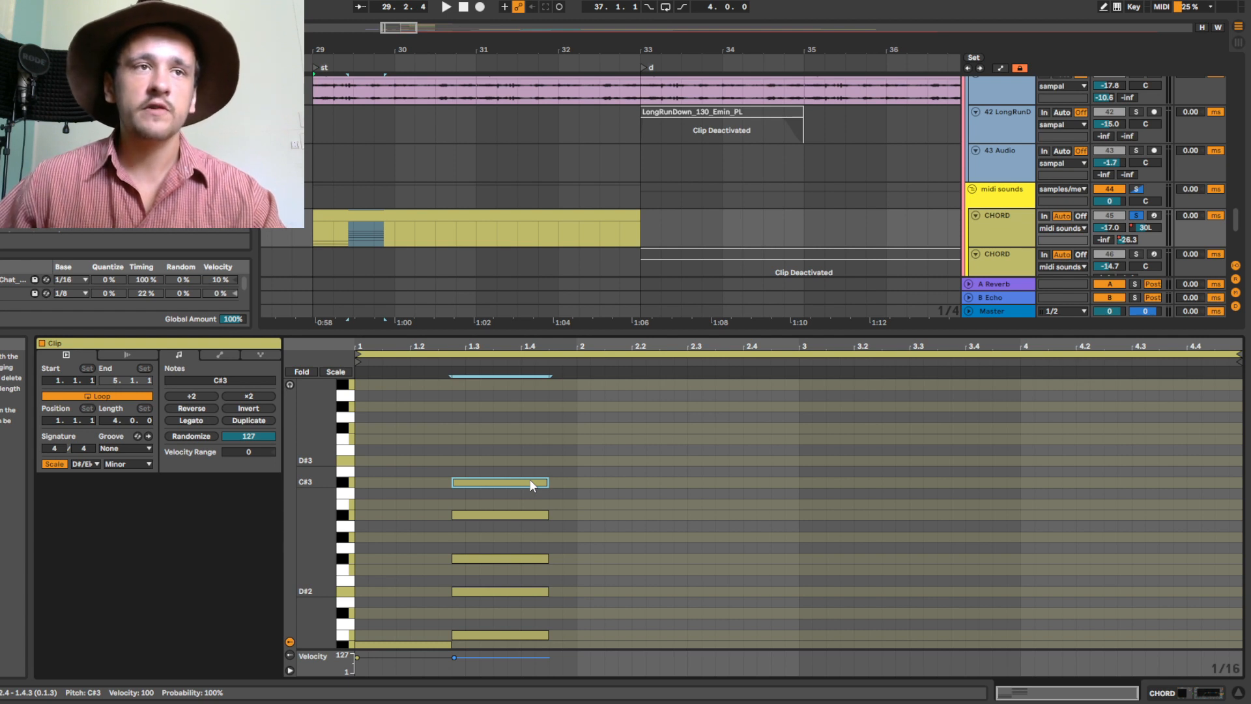
left_click_drag(530, 482, 529, 452)
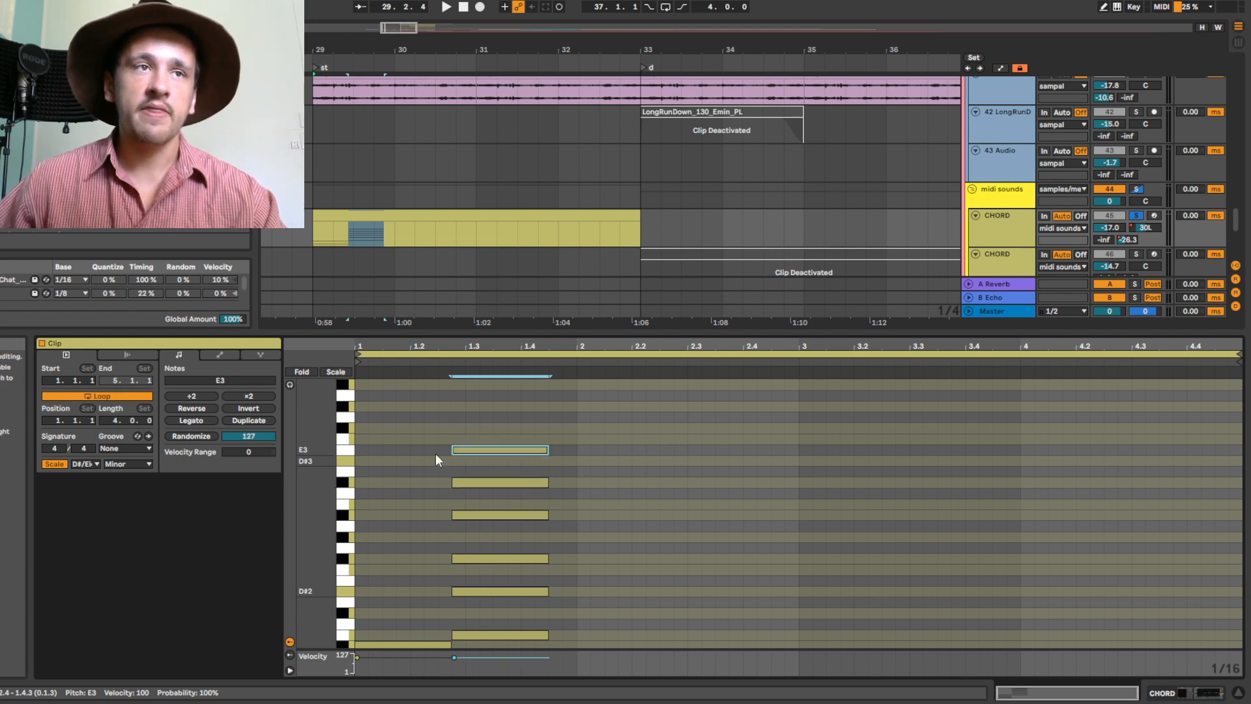
- Extend the second chord upward with note copies on G#3 and B3
scroll(576, 444, "down", 3)
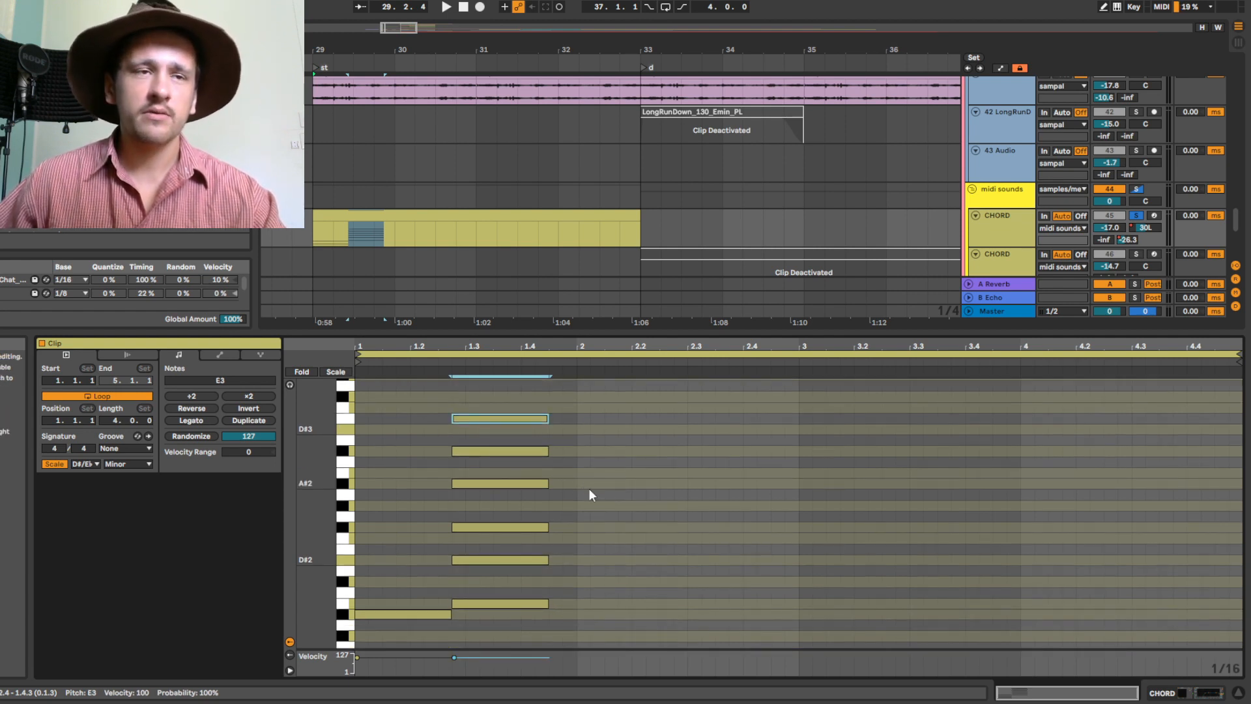
scroll(627, 481, "up", 5)
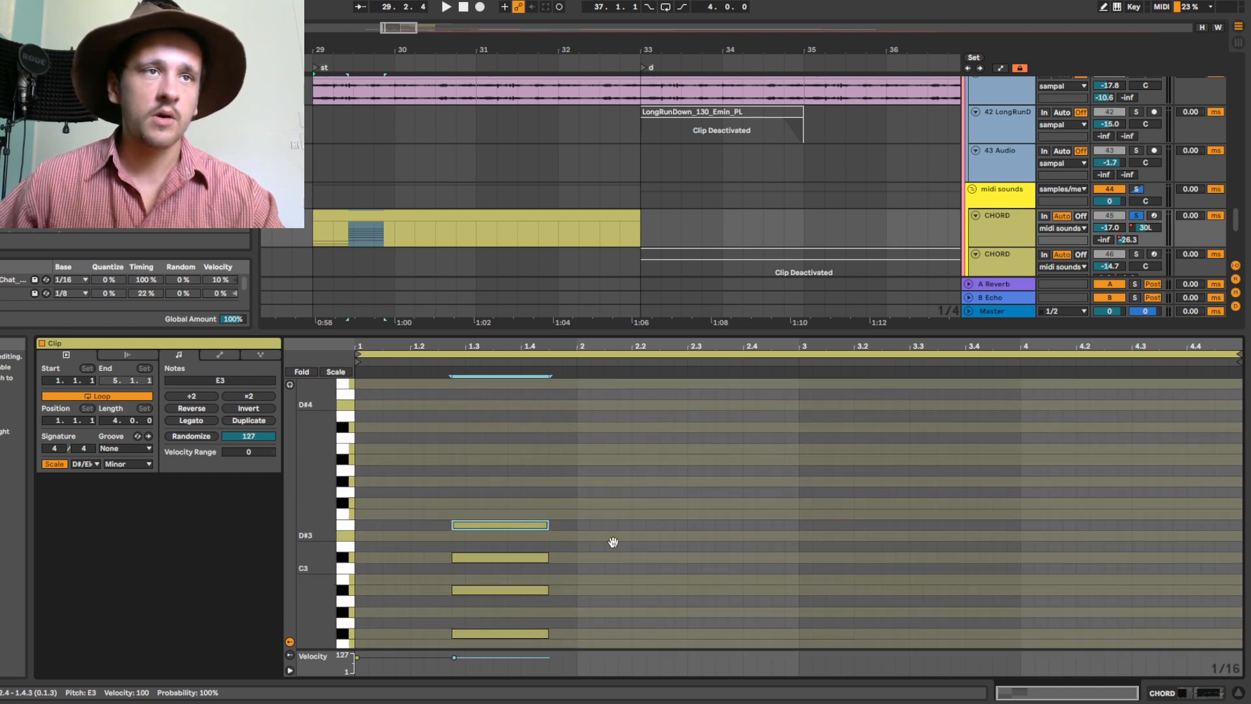
left_click_drag(526, 526, 497, 470)
scroll(534, 498, "down", 2)
scroll(522, 487, "up", 4)
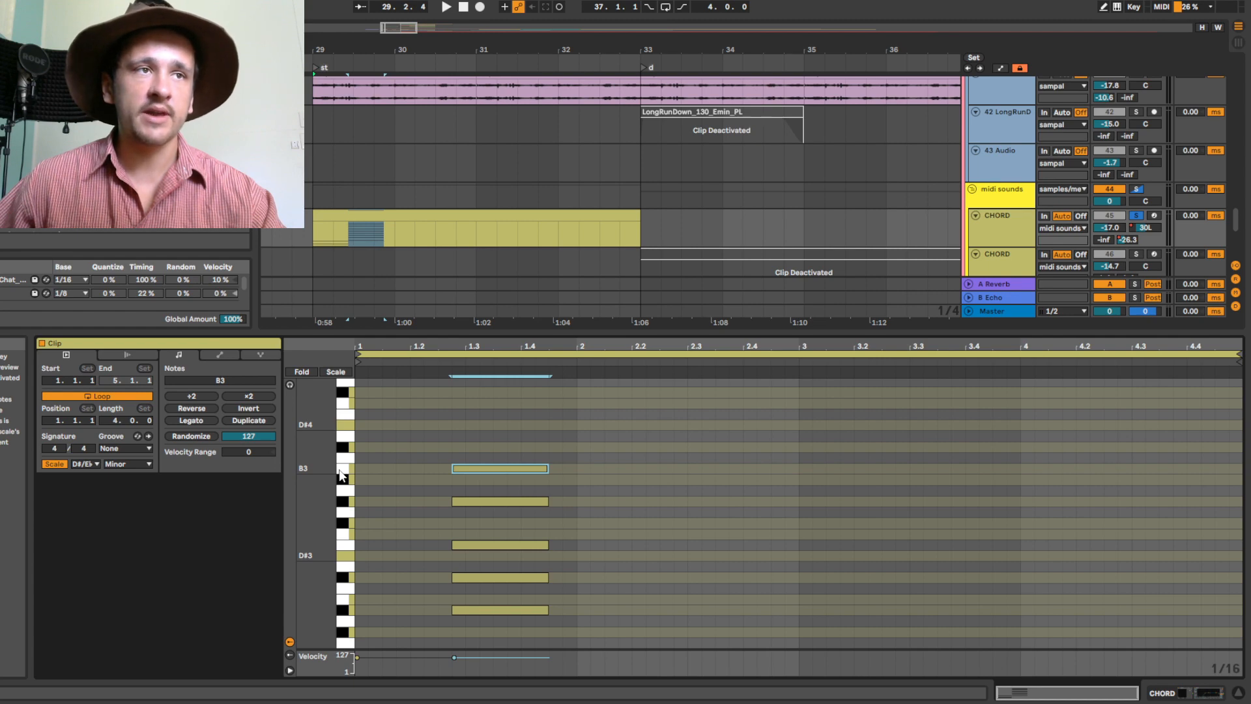
scroll(539, 512, "down", 15)
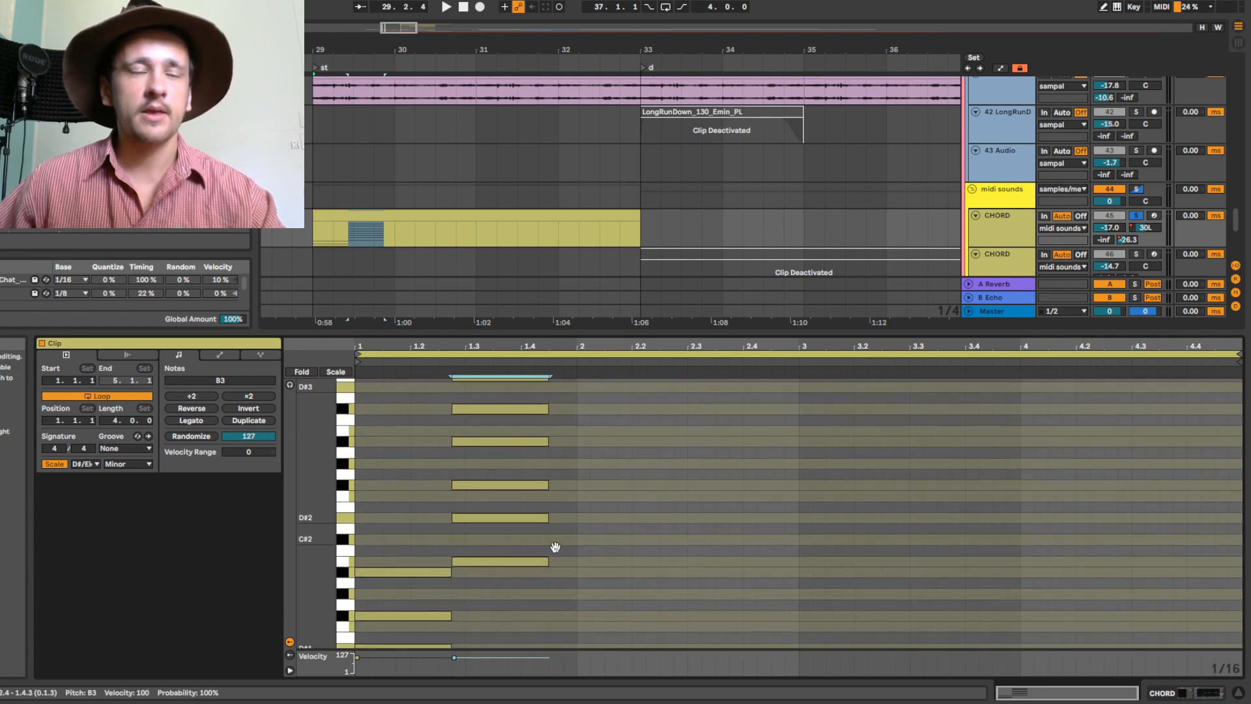
- Delete the stacked notes from A#2 to B3 so only the second chord's triad remains
scroll(652, 528, "up", 3)
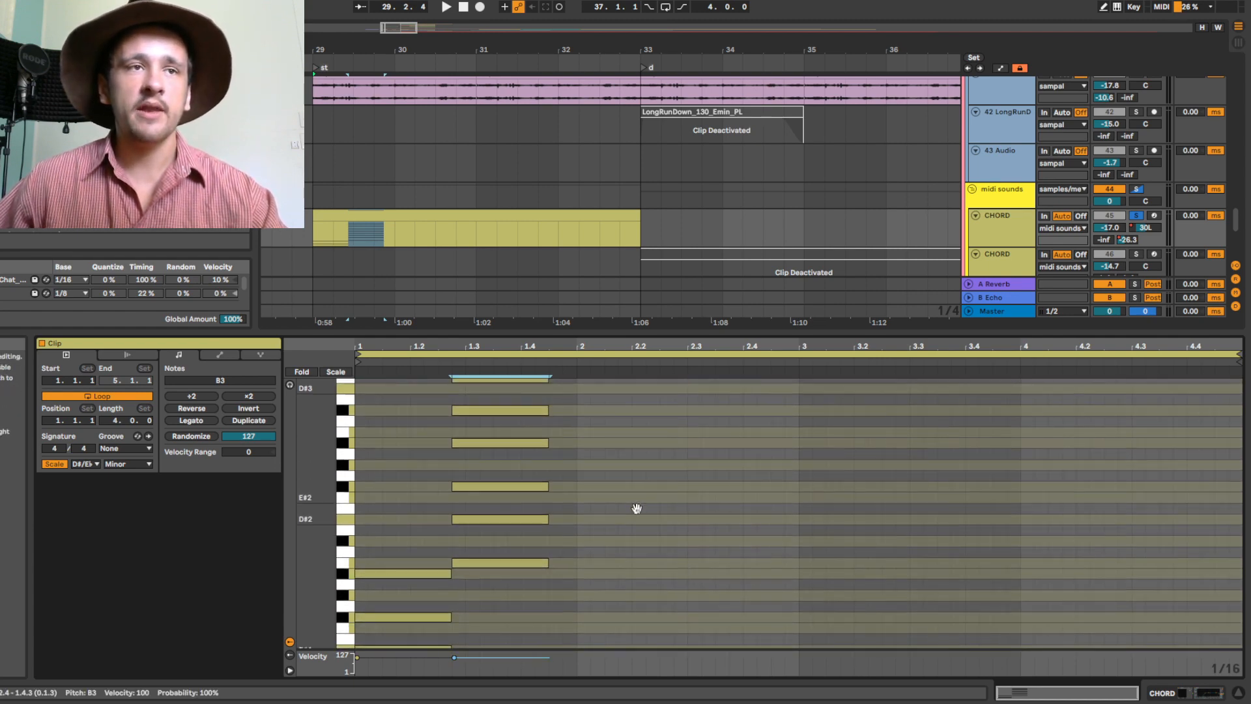
scroll(577, 557, "up", 10)
left_click_drag(633, 605, 471, 404)
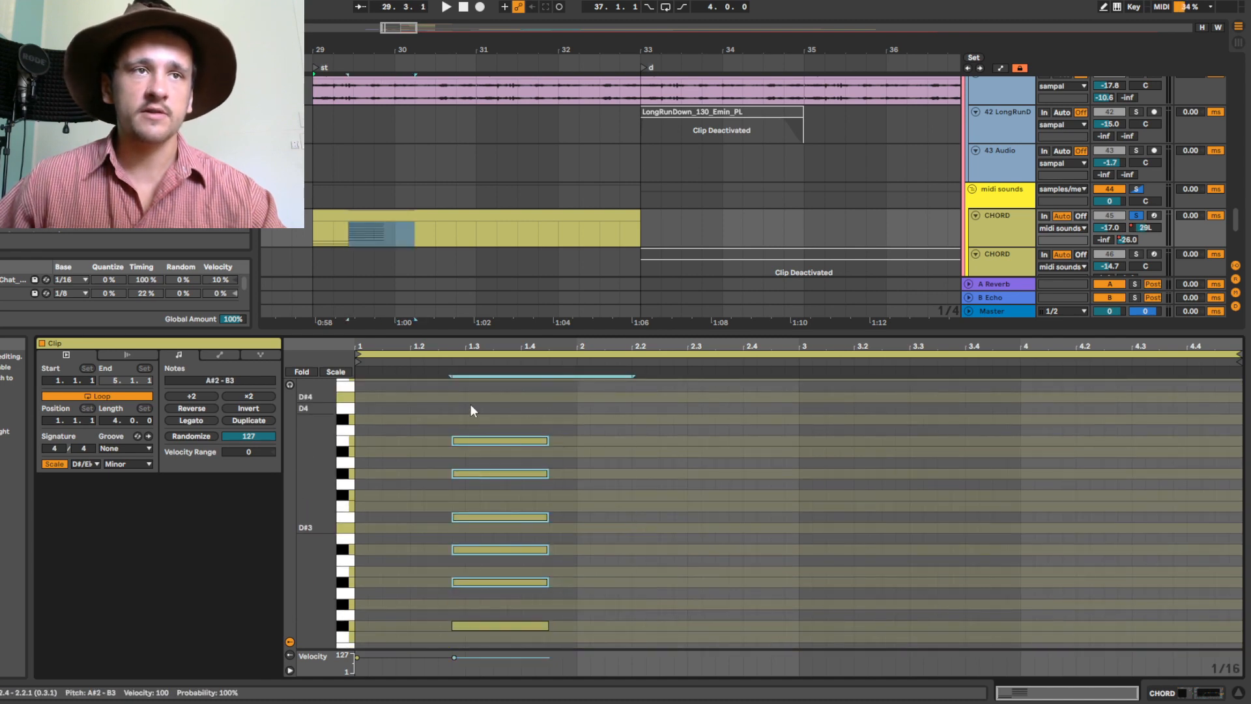
key("Delete")
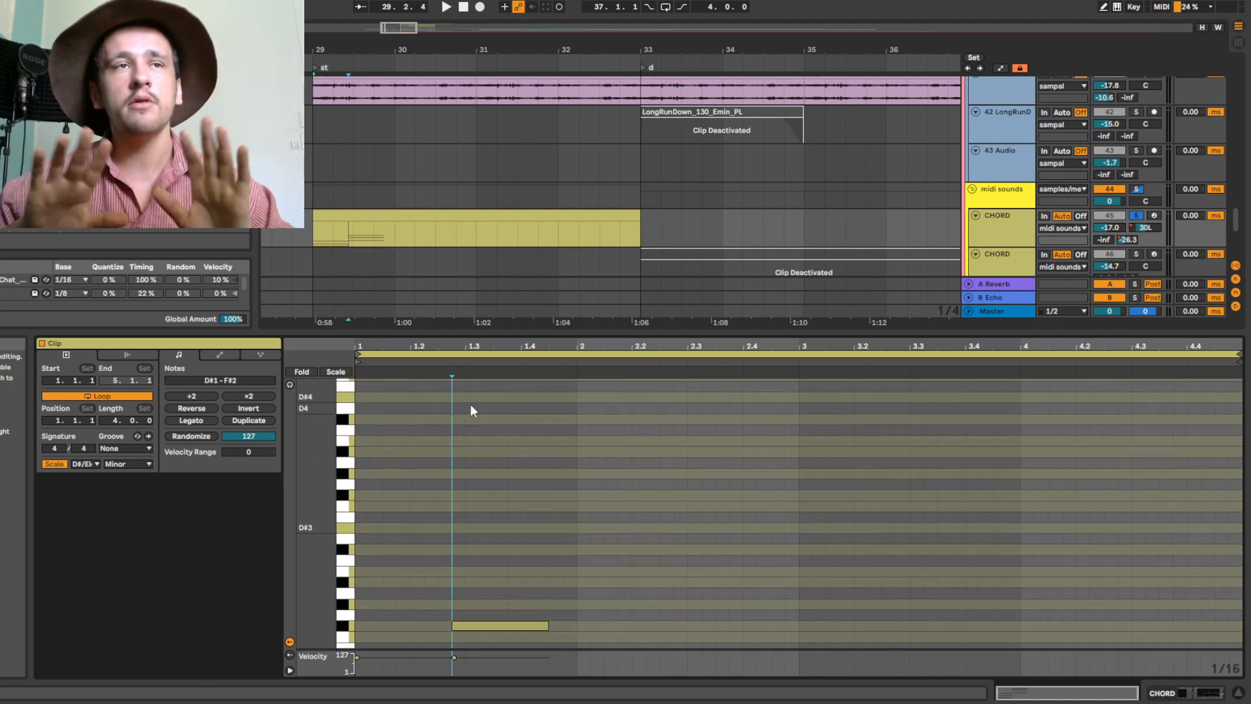
scroll(606, 496, "down", 12)
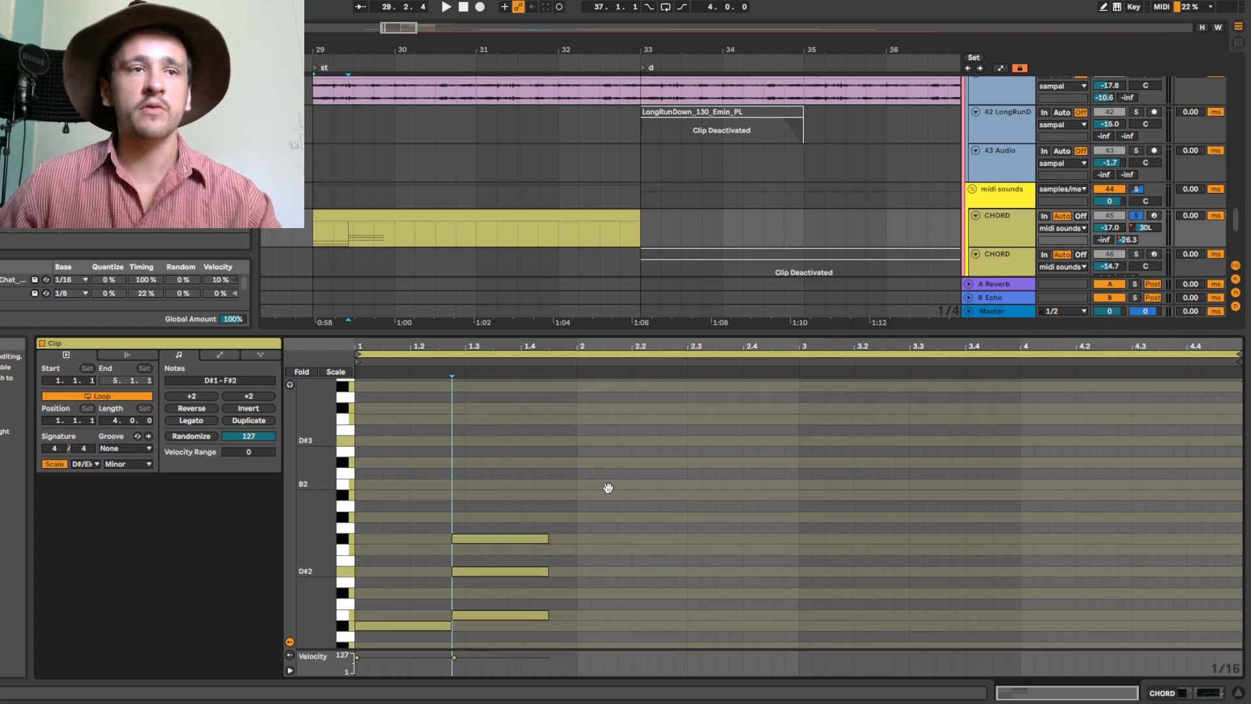
scroll(613, 541, "down", 3)
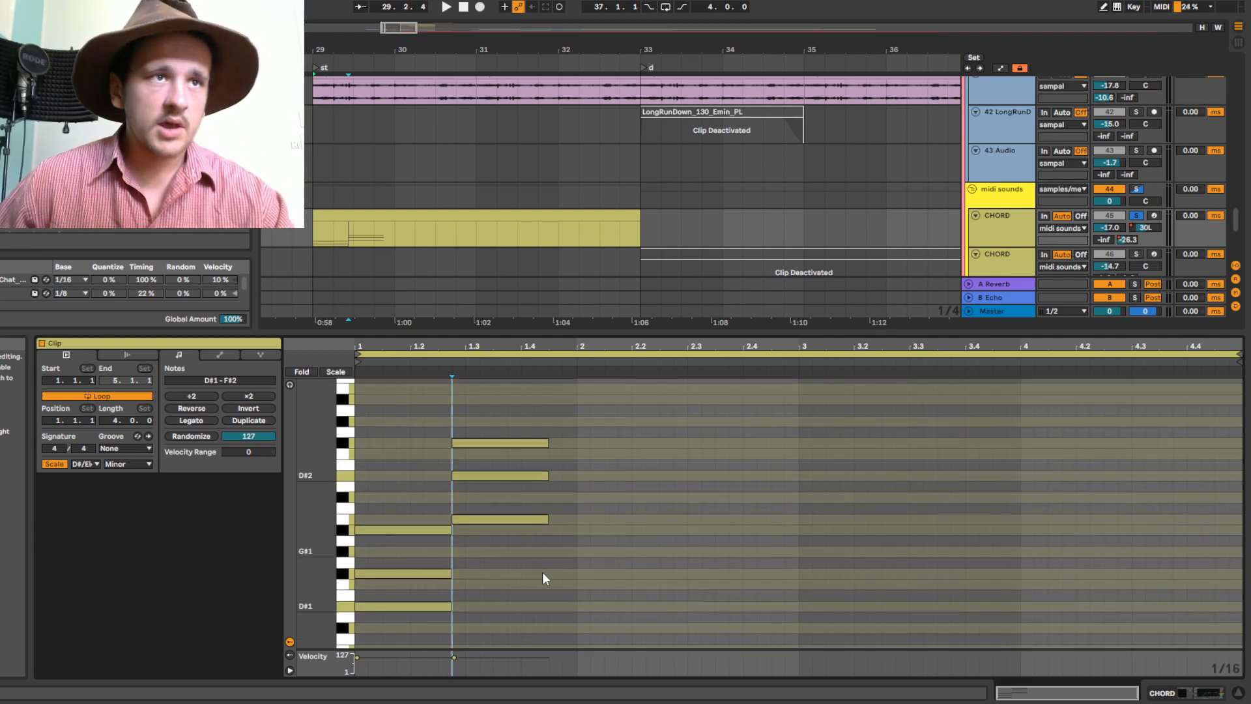
- Move the second chord to G#1, C2 and D#2, starting at beat 1.3
scroll(544, 567, "down", 5)
scroll(580, 540, "up", 4)
left_click_drag(572, 545, 517, 417)
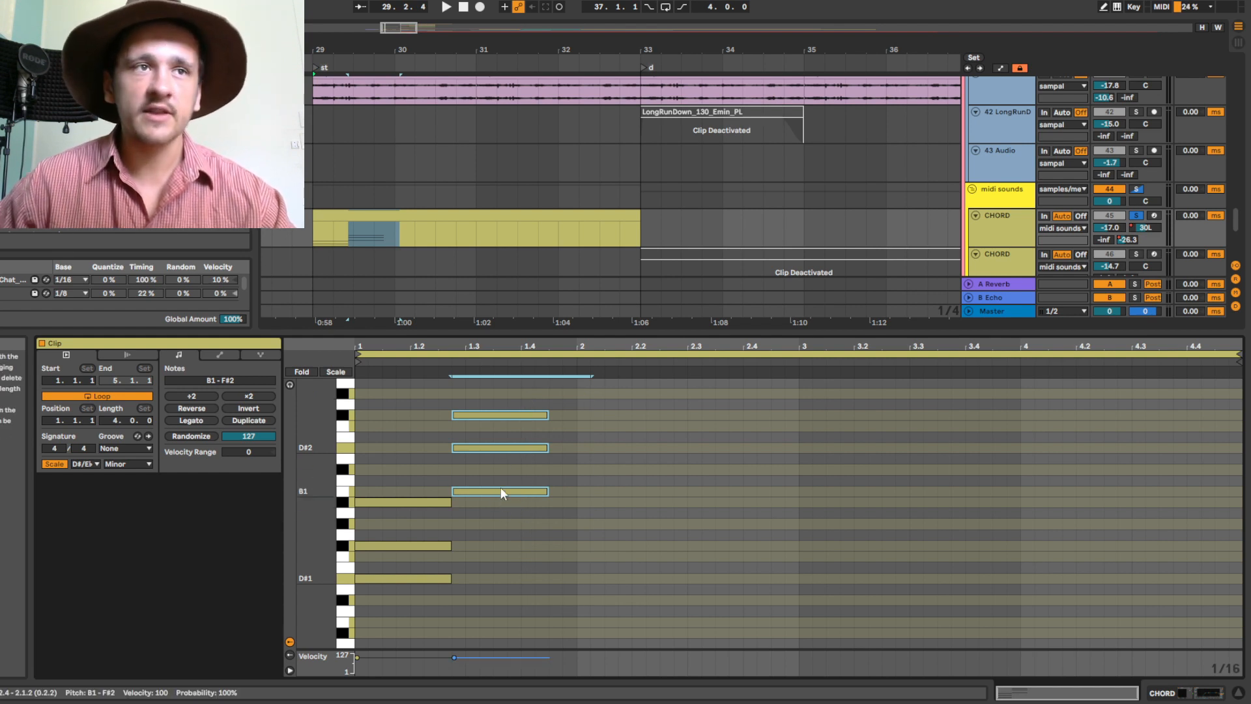
key("shift+Down")
left_click_drag(580, 591, 583, 506)
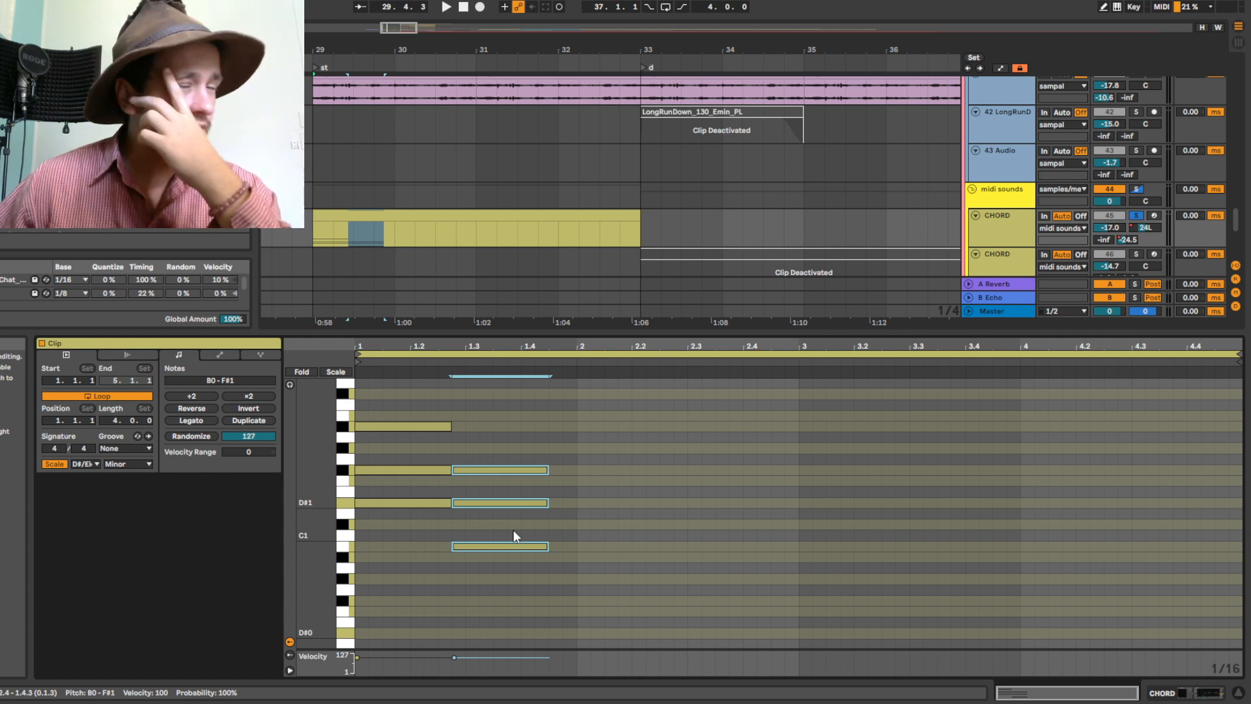
mouse_move(498, 546)
left_mouse_down()
mouse_move(513, 548)
mouse_move(509, 486)
mouse_move(509, 591)
mouse_move(506, 547)
mouse_move(487, 526)
left_mouse_up()
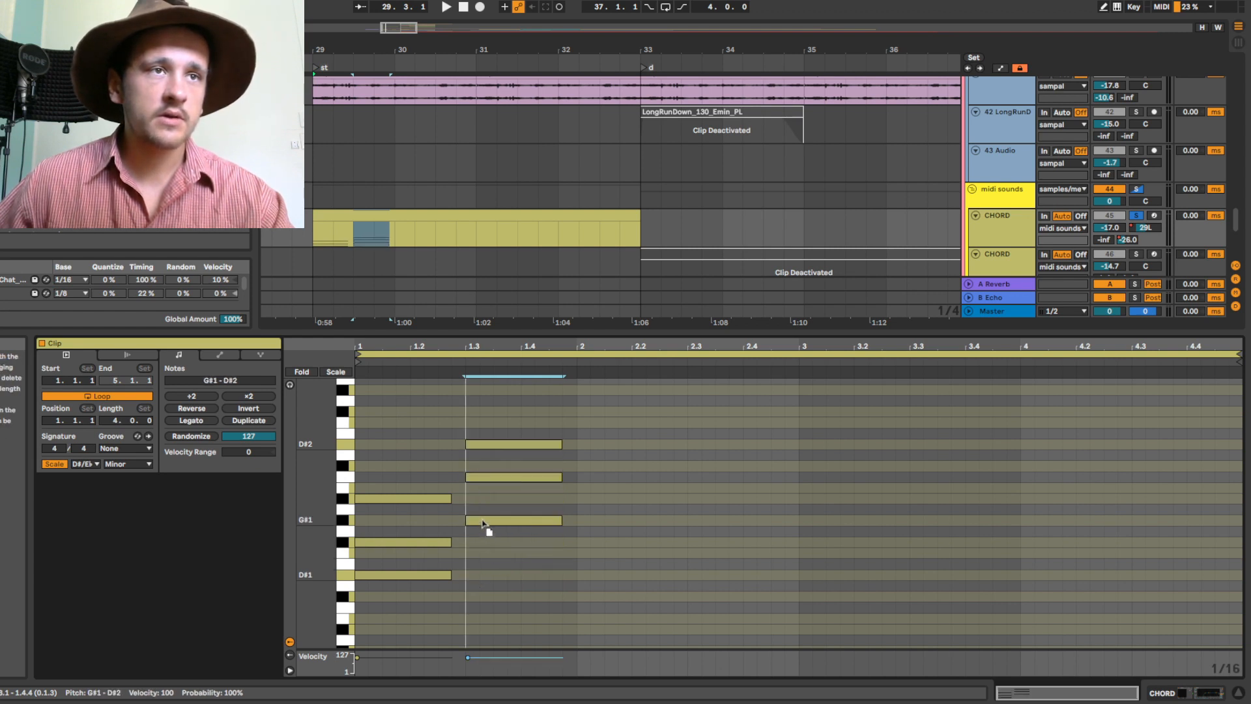
scroll(443, 545, "up", 1)
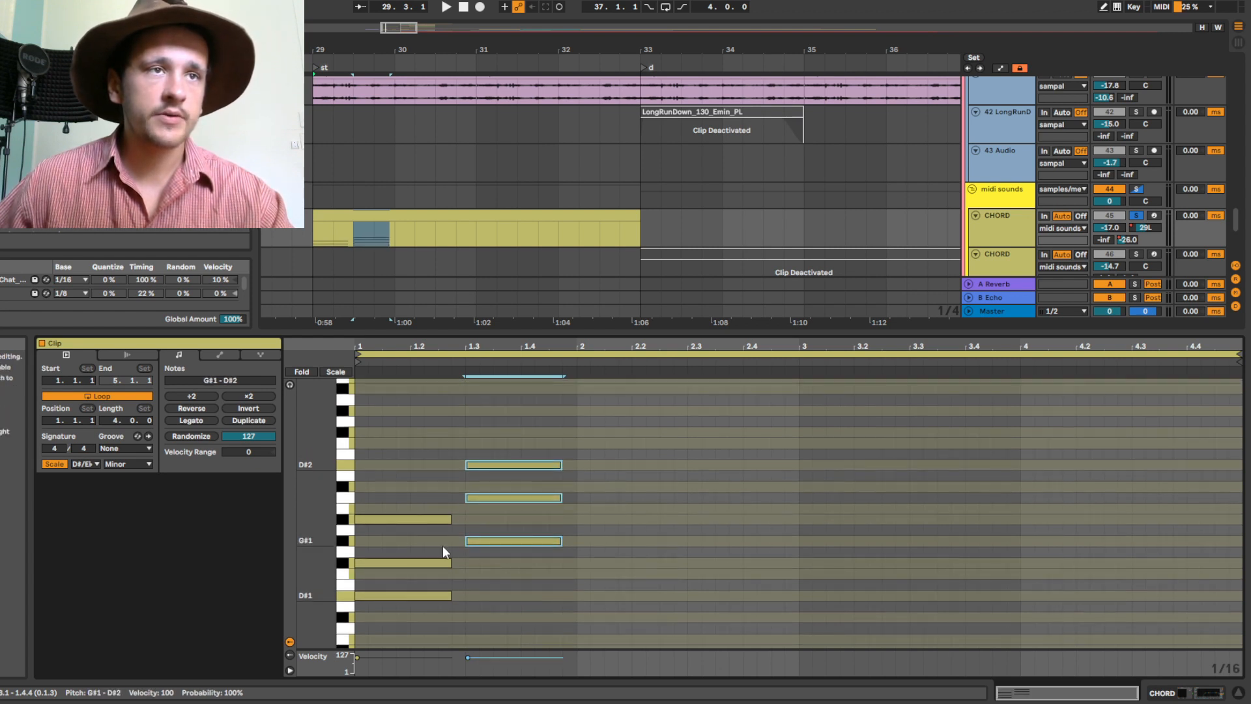
- Check the jumps chart in coolmusic.JPG, then lower the second chord's middle note to B1 and audition it
left_click(499, 498)
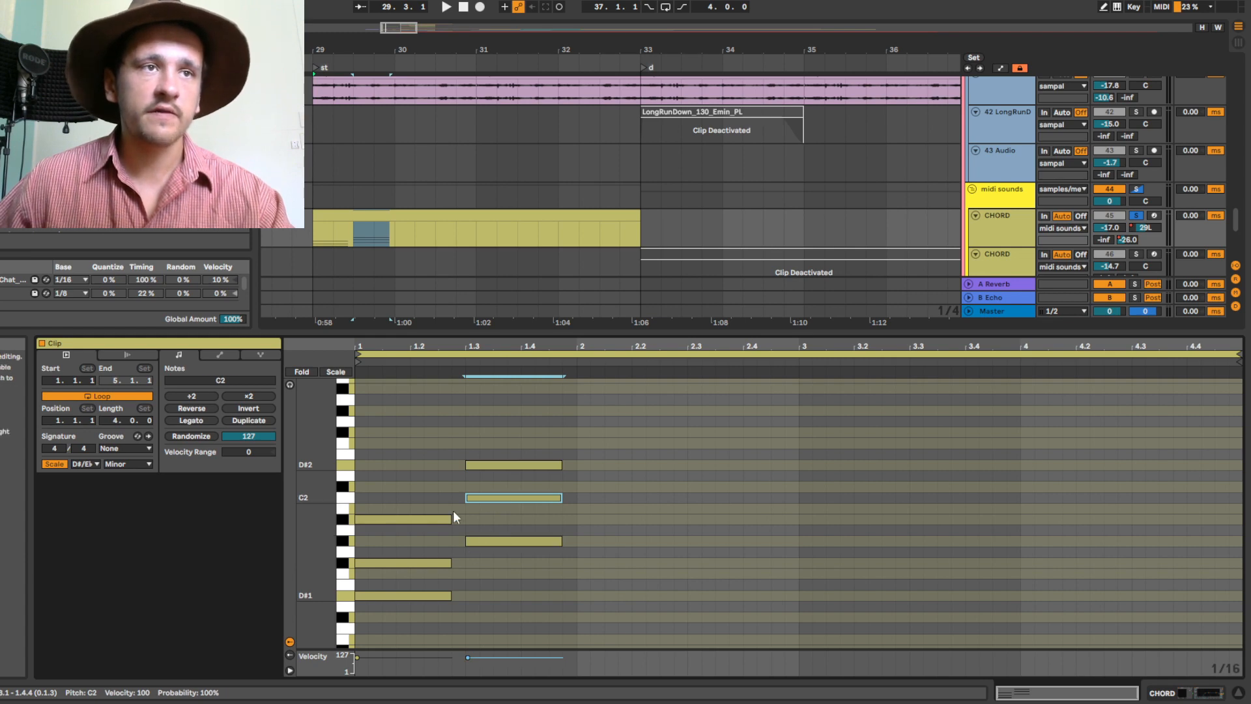
key("alt+Tab")
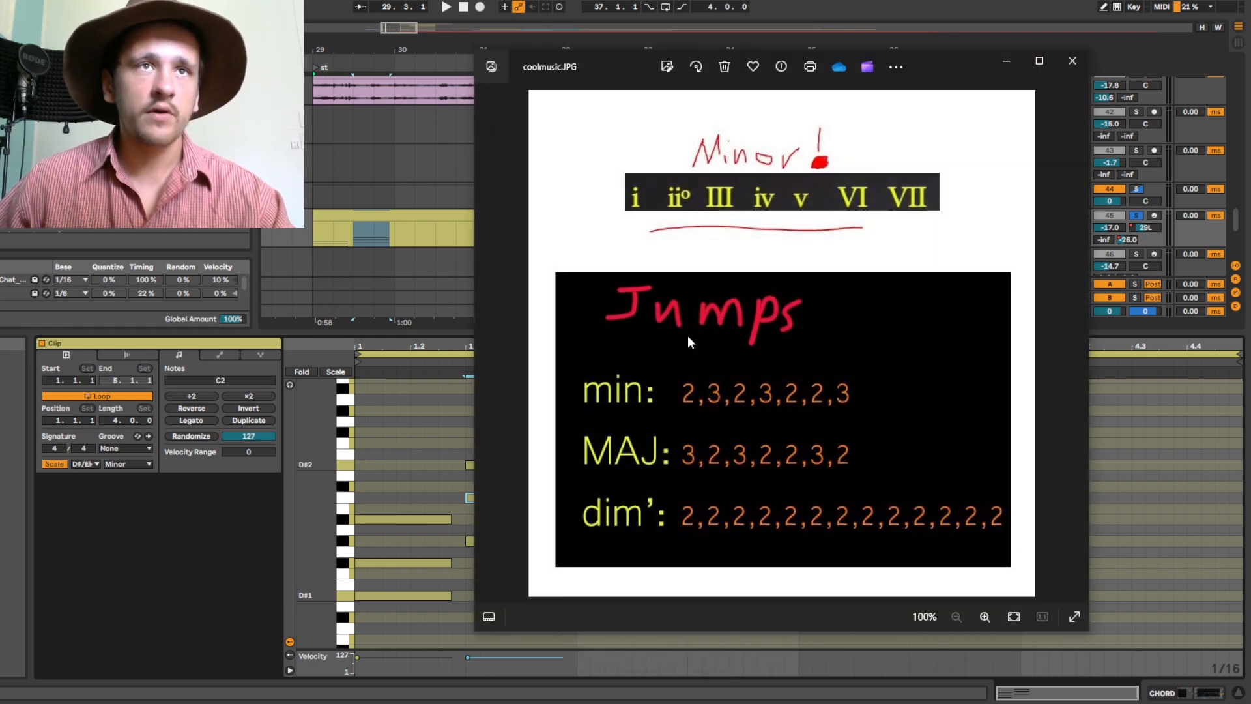
key("alt+Tab")
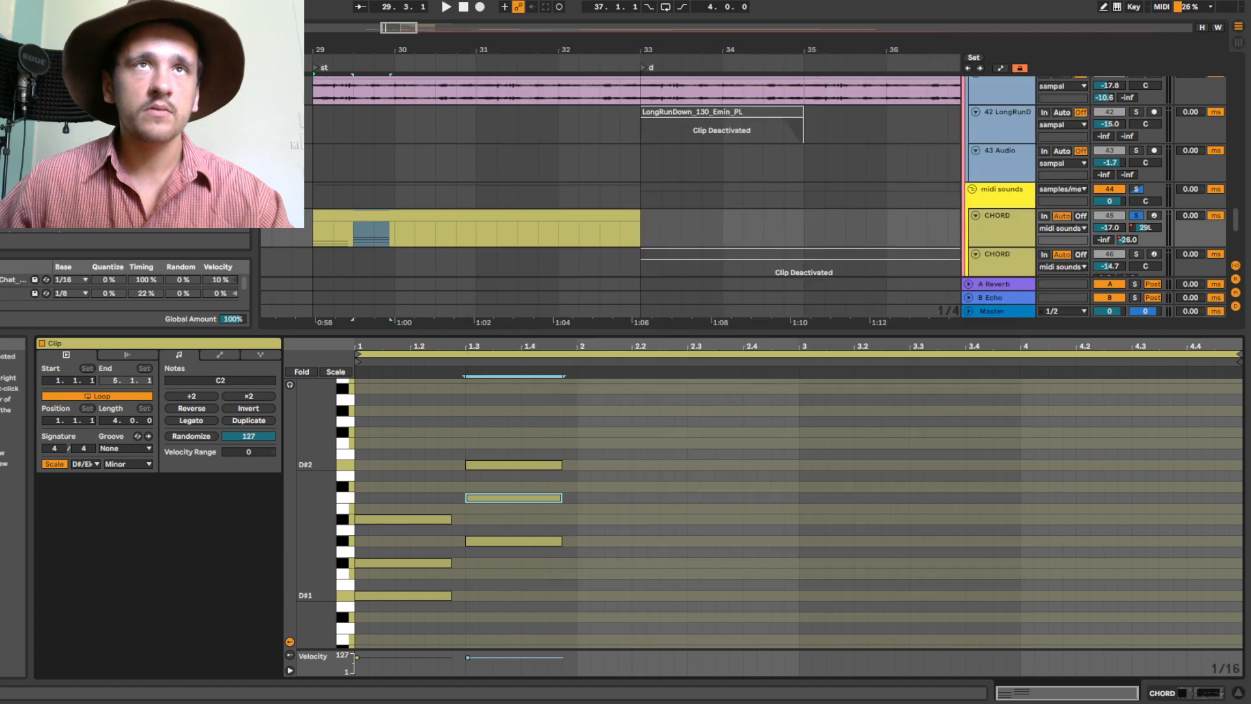
left_click(508, 515)
left_click_drag(507, 499, 509, 512)
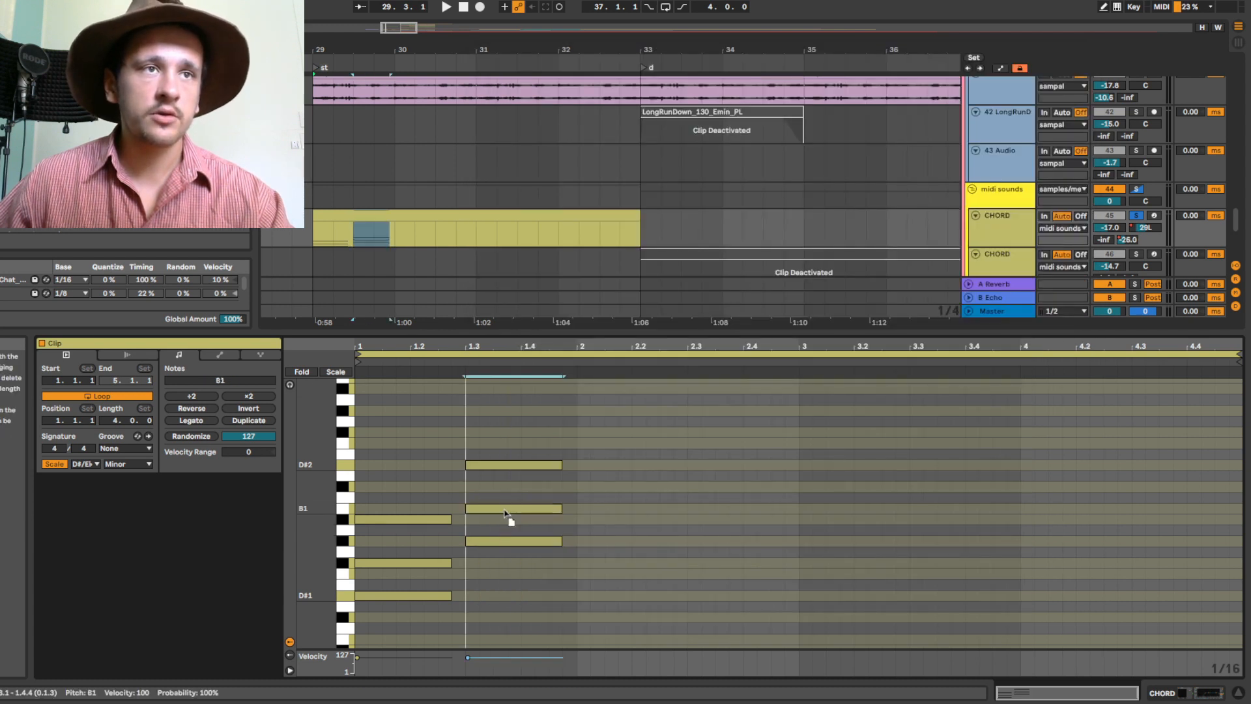
left_click_drag(598, 620, 597, 569, "ctrl+alt")
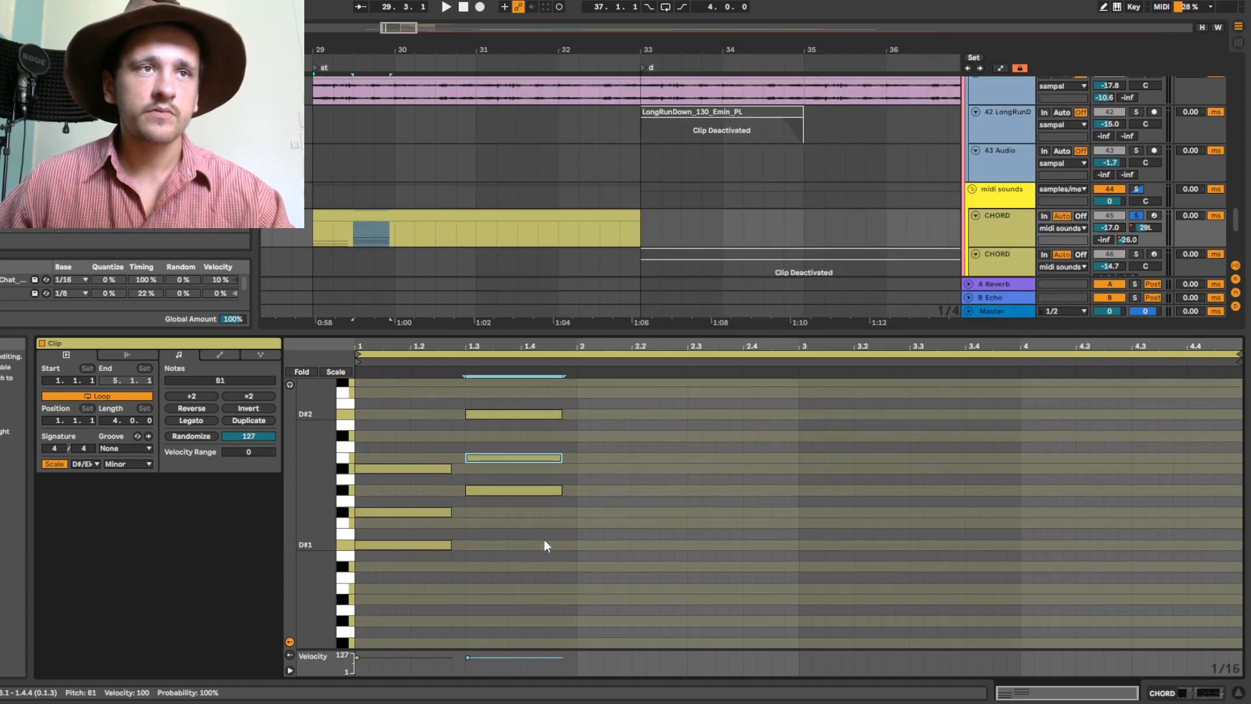
key("space")
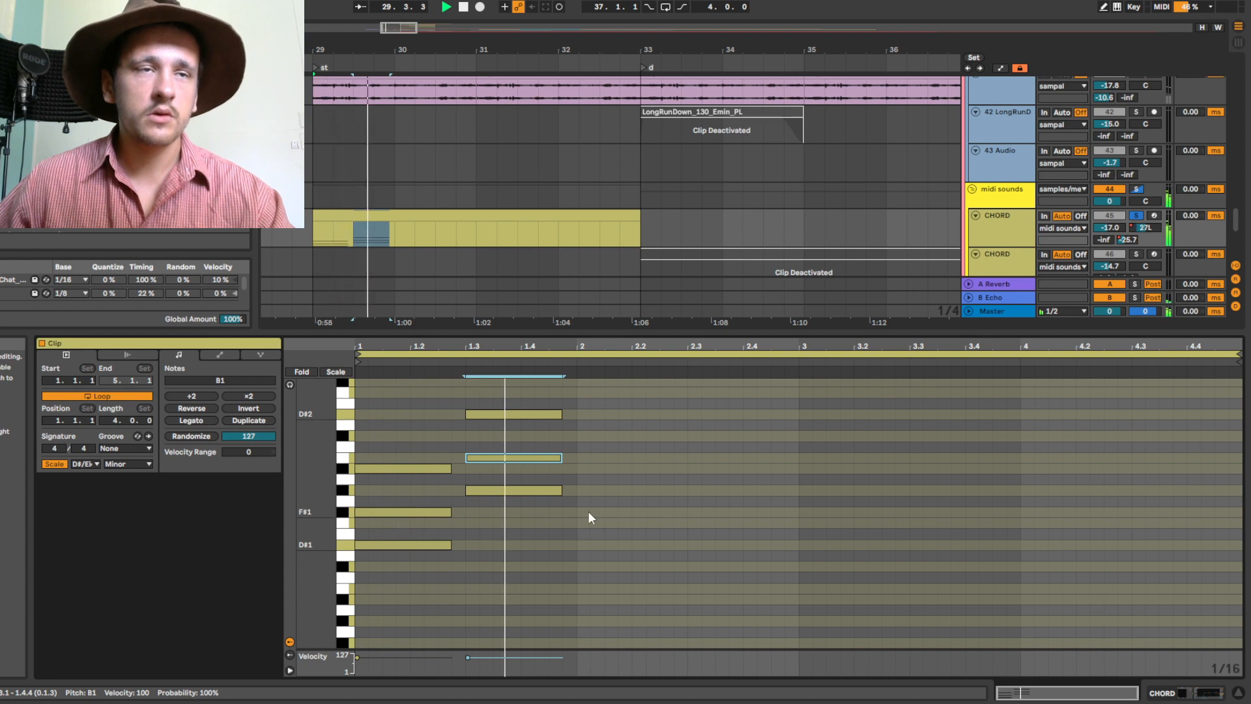
key("space")
- Start a third chord at bar 2 with a copy of the second chord's G#1 note placed on B1
scroll(606, 515, "up", 3)
left_click(581, 546)
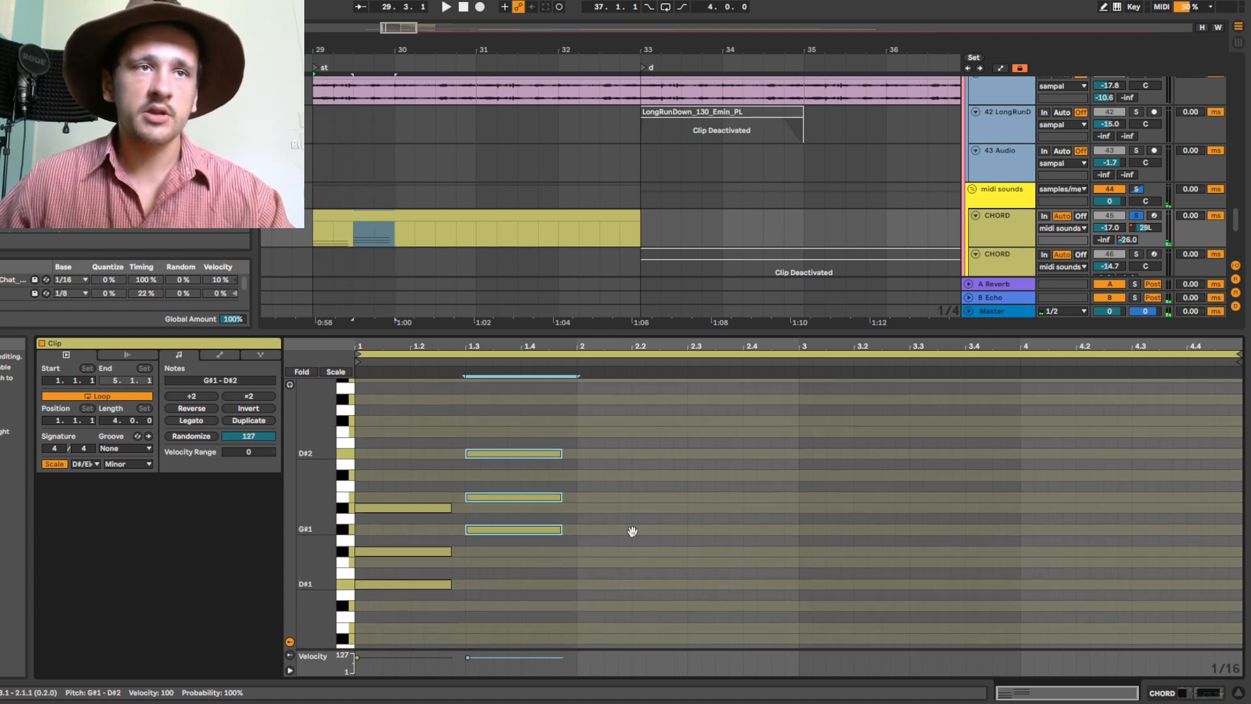
scroll(580, 540, "up", 2)
left_click(534, 551)
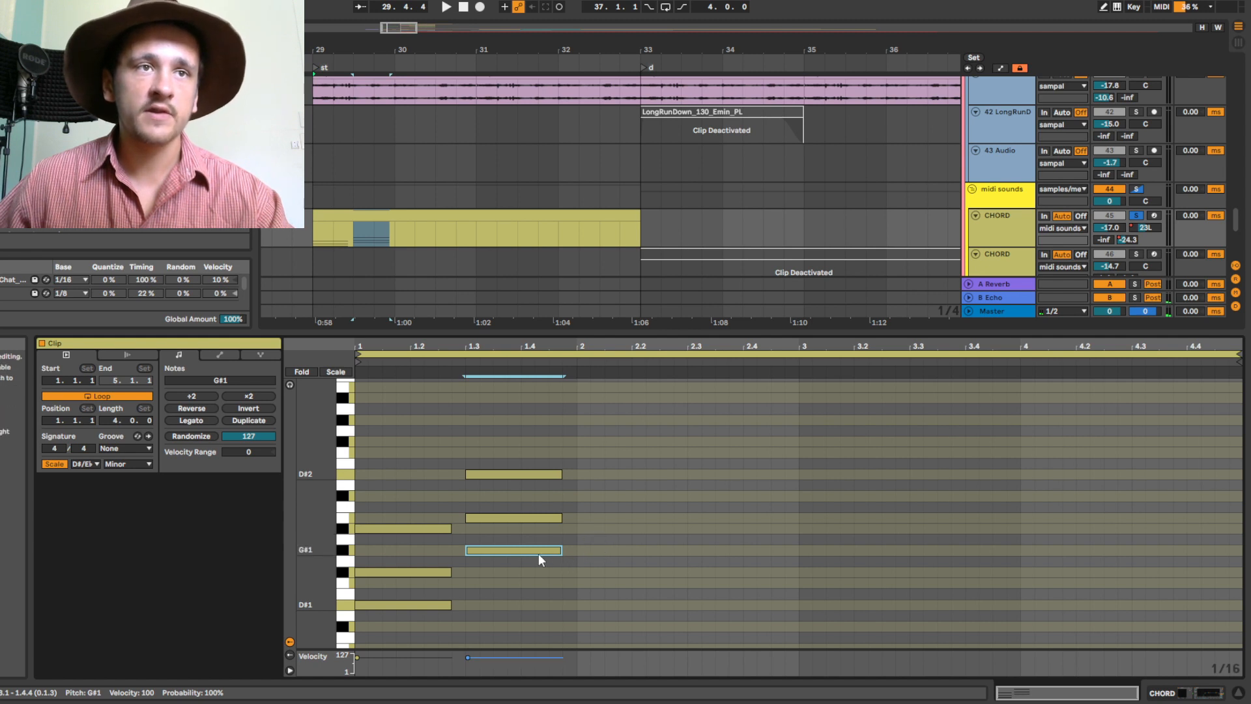
left_click_drag(539, 553, 653, 525)
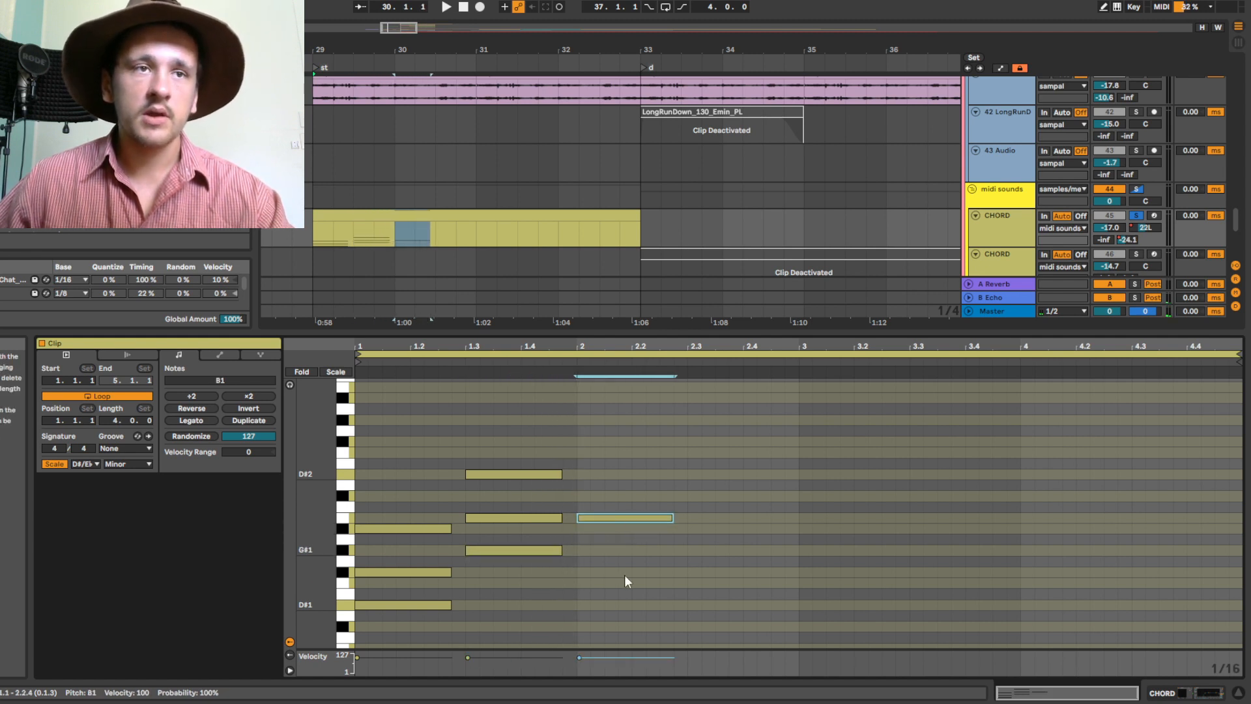
- Check the minor degree chart, then complete the third chord with note copies on D#2 and F#2 and audition it
key("alt+Tab")
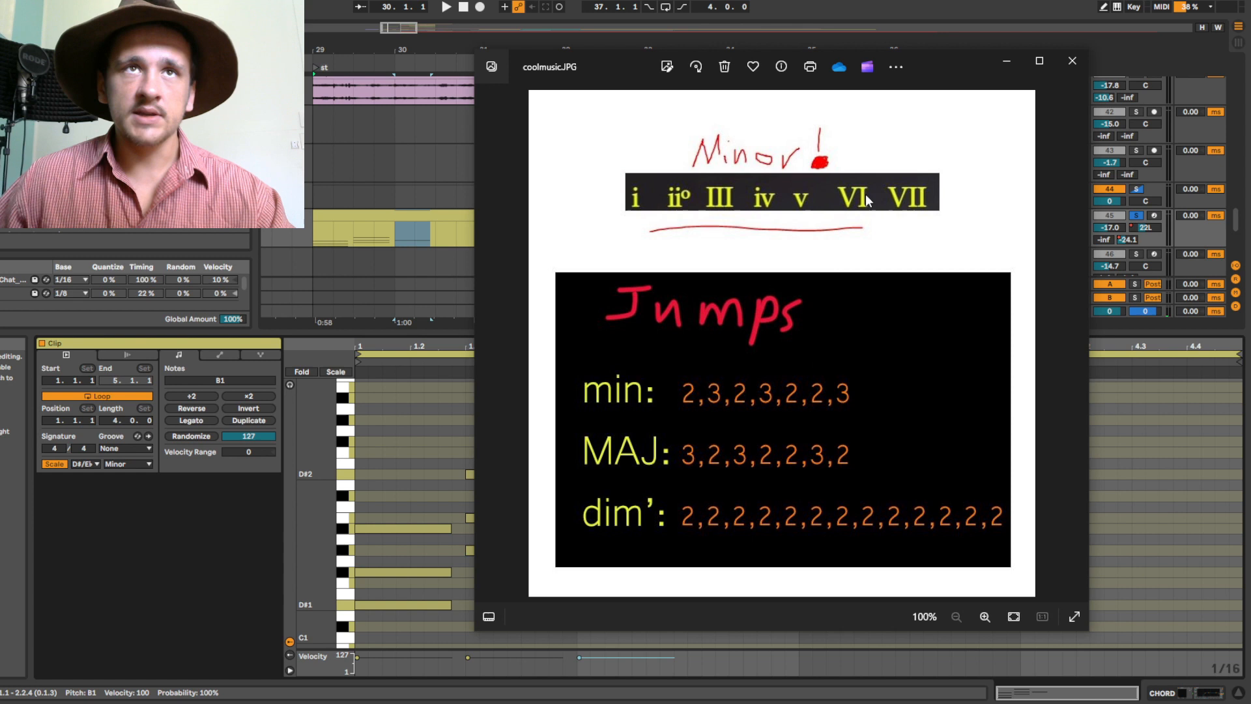
left_click(827, 13)
left_click_drag(597, 514, 621, 442)
key("space")
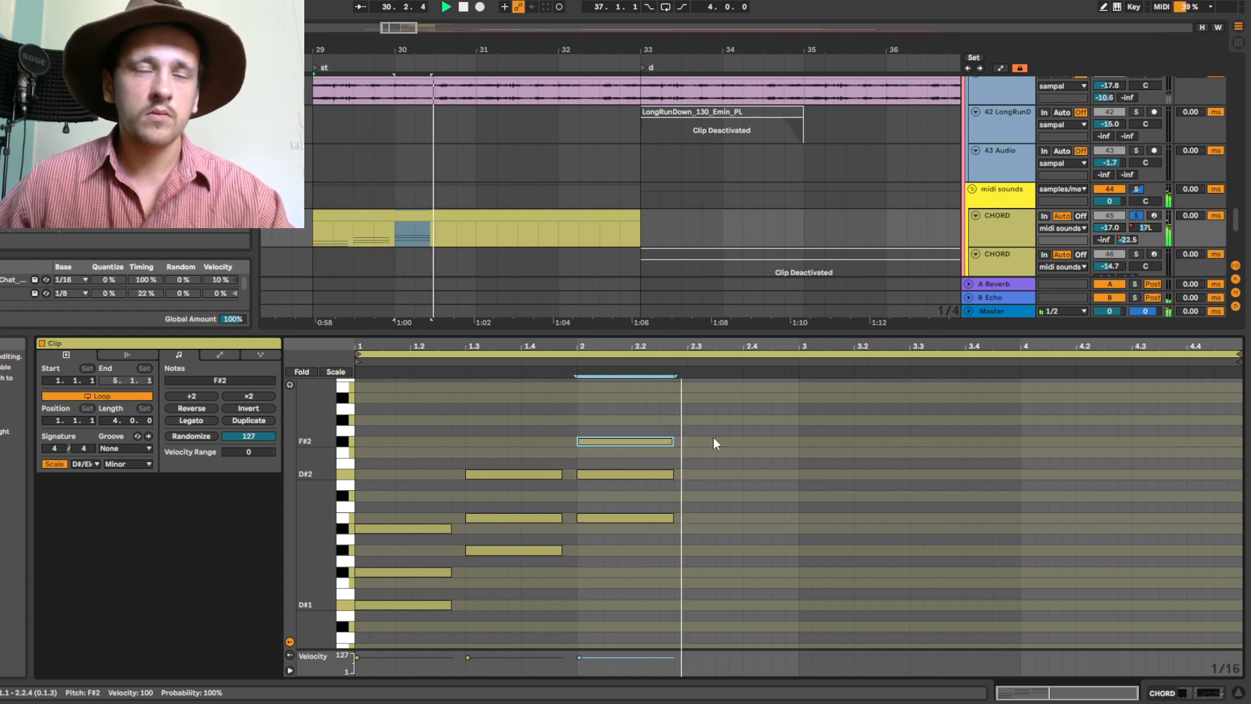
key("space")
- Copy the G#1 minor chord to beat 2.3, audition it and shorten the copy to end at beat 2.4
left_click_drag(672, 532, 623, 397)
left_click_drag(565, 457, 755, 553)
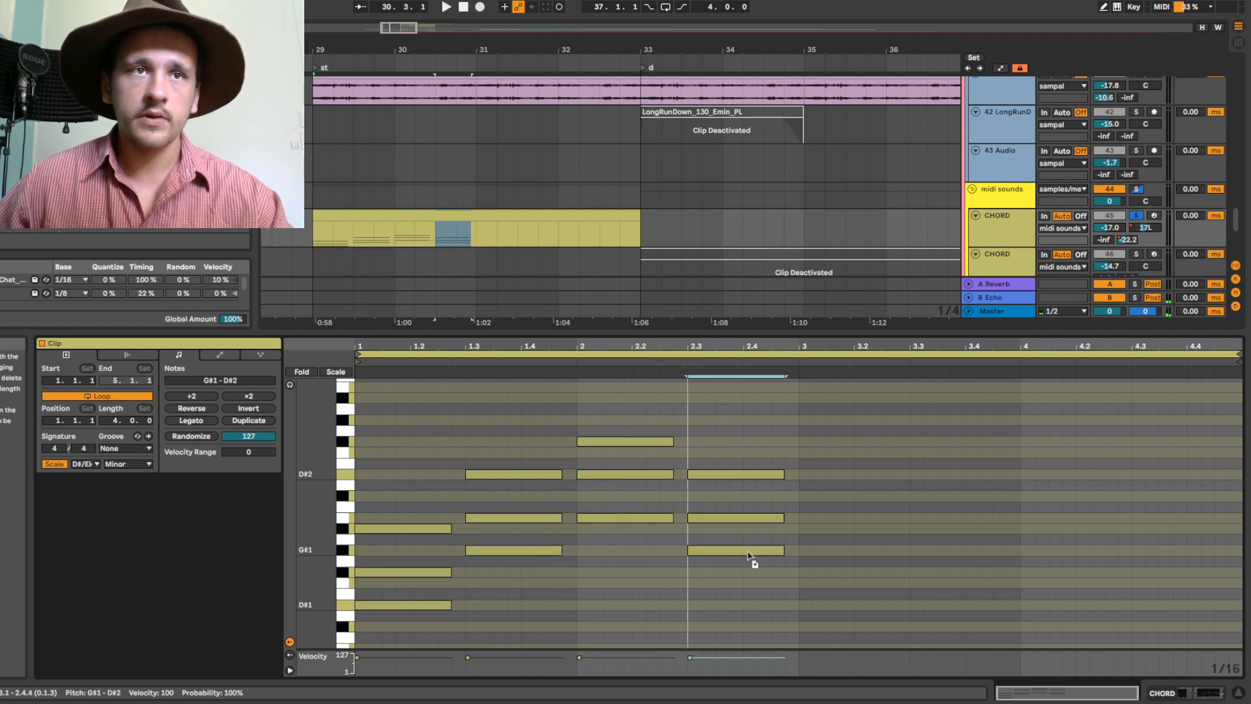
key("space")
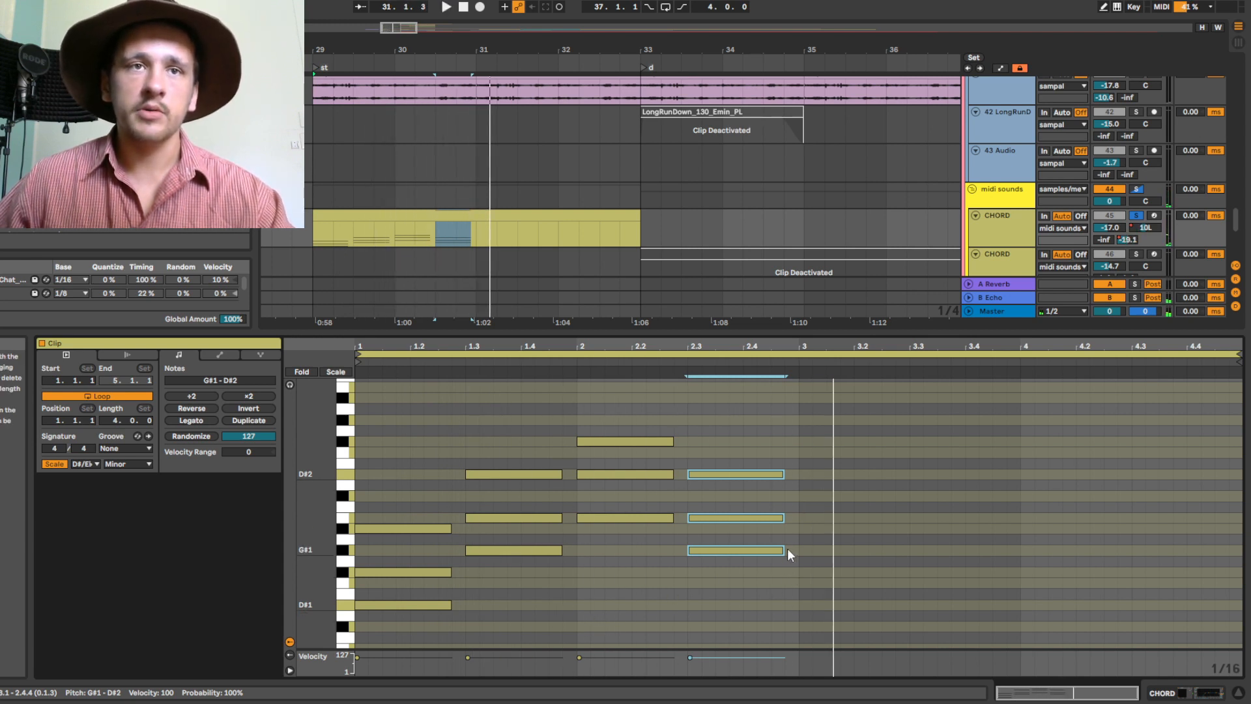
key("space")
left_click_drag(784, 549, 743, 550)
- Copy the first D#1 minor chord to beat 2.4, shortened to end at bar 3, and play the progression
left_click_drag(417, 617, 392, 502)
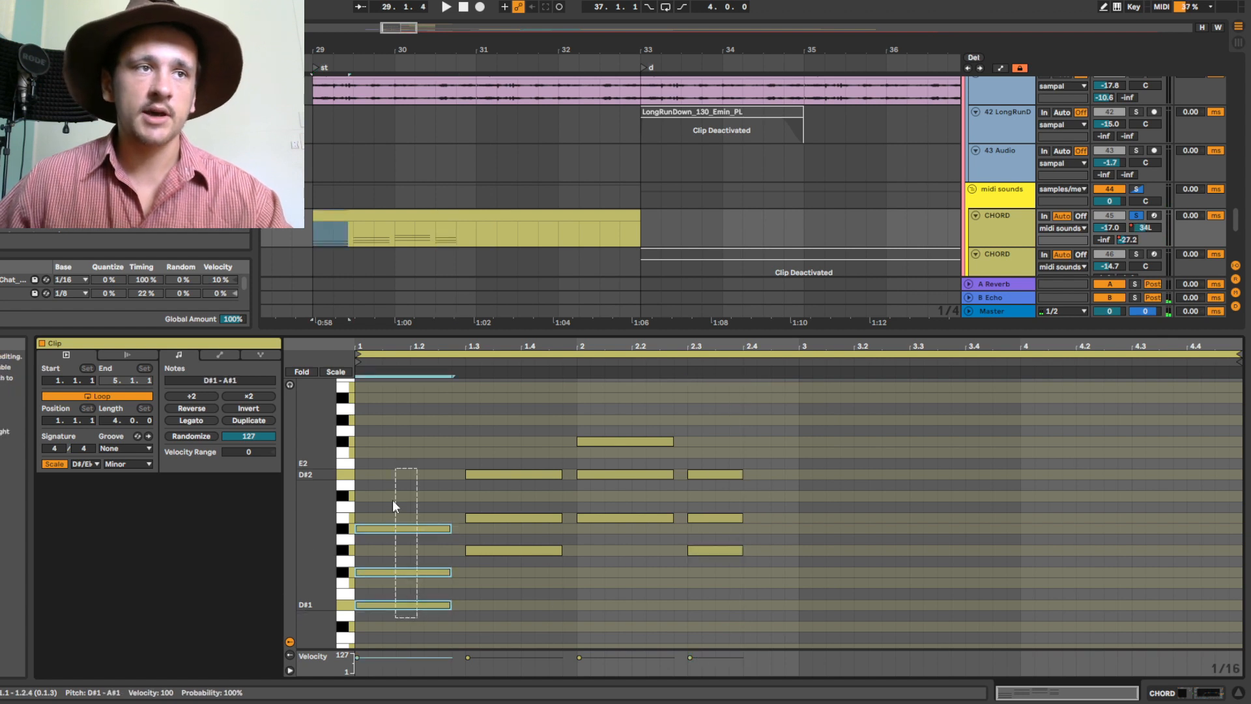
left_click_drag(385, 606, 798, 603)
key("space")
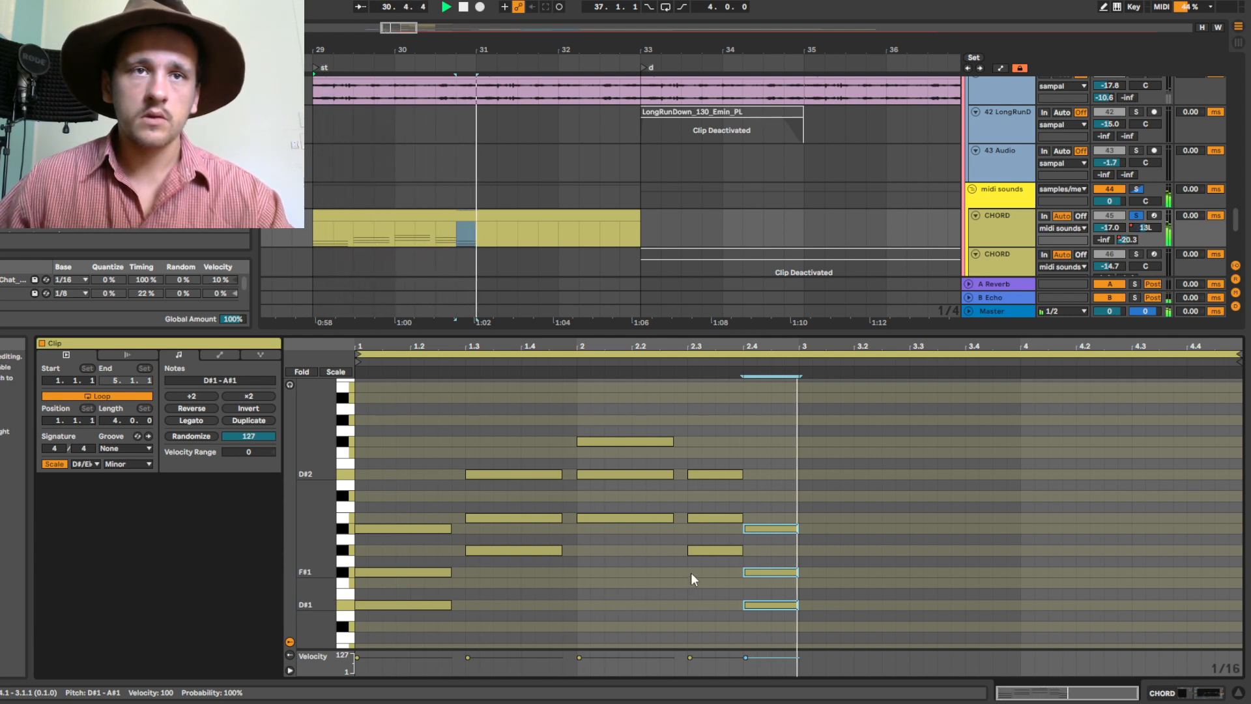
key("space")
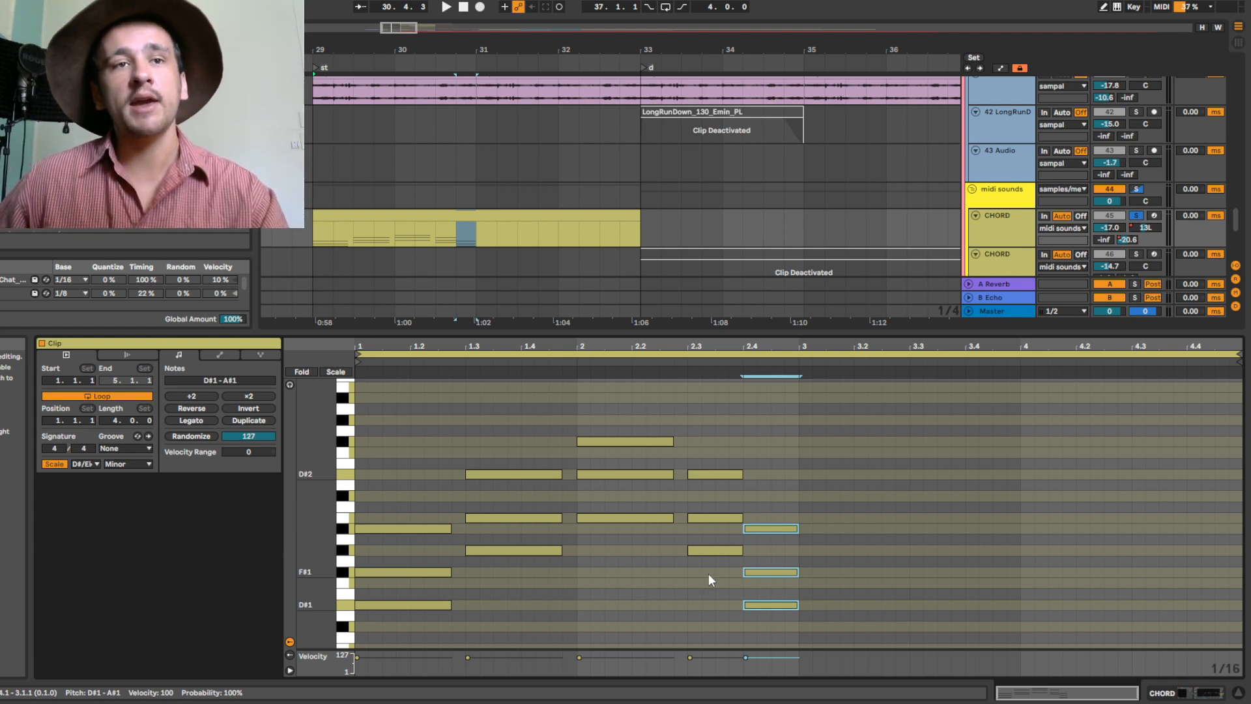
left_click_drag(711, 575, 713, 432)
left_click_drag(776, 485, 803, 643)
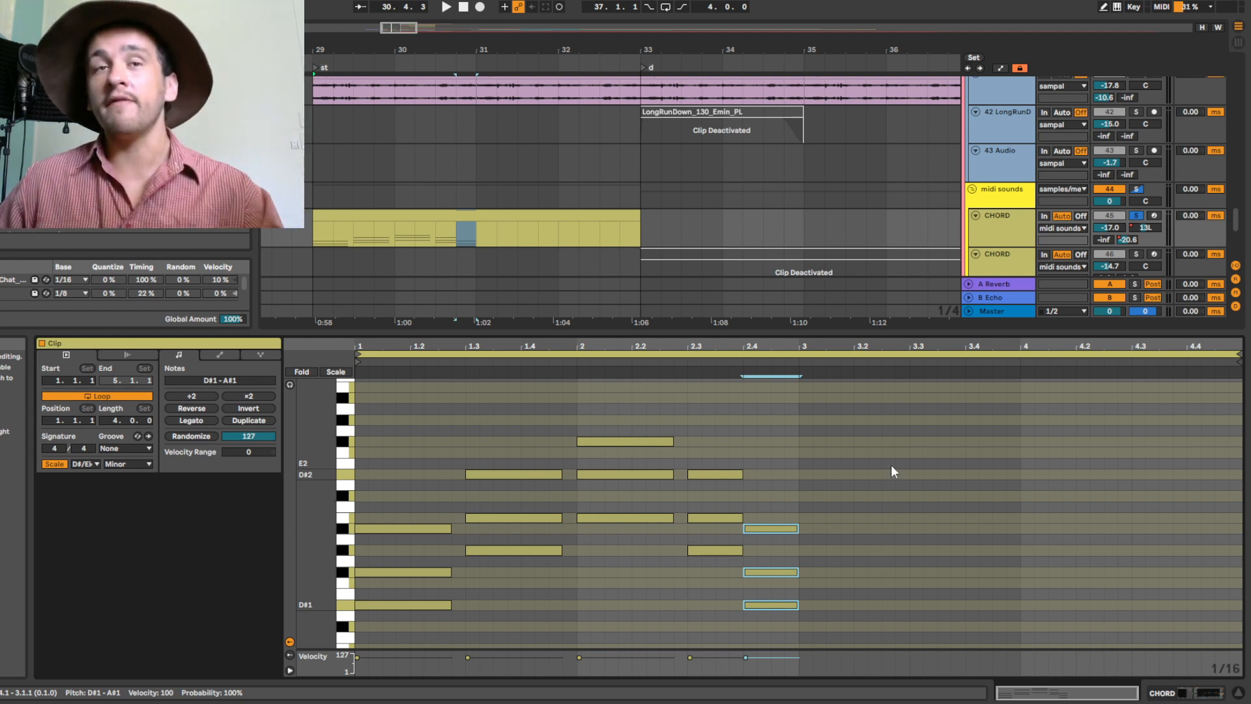
left_click_drag(722, 572, 726, 411)
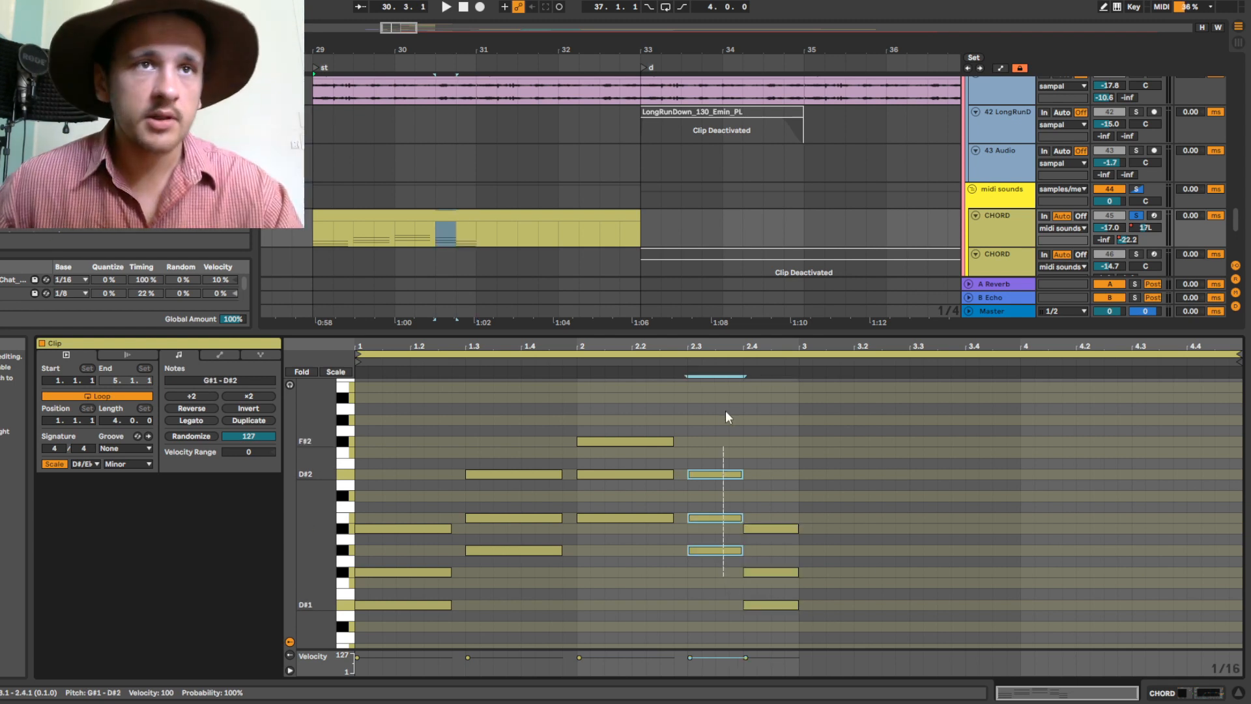
- Raise the last chord to A#1, C#2 and E#2, and check its scale degree against the minor chart
left_click_drag(768, 635, 768, 536)
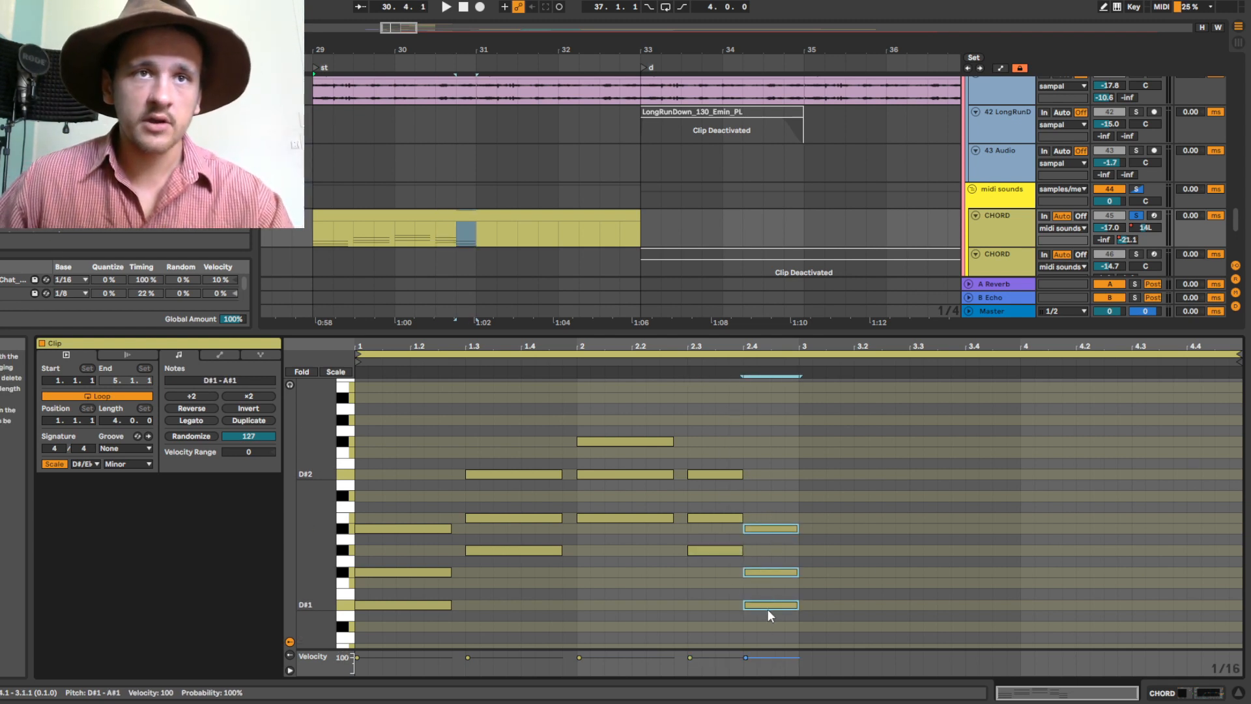
left_click_drag(769, 607, 769, 531)
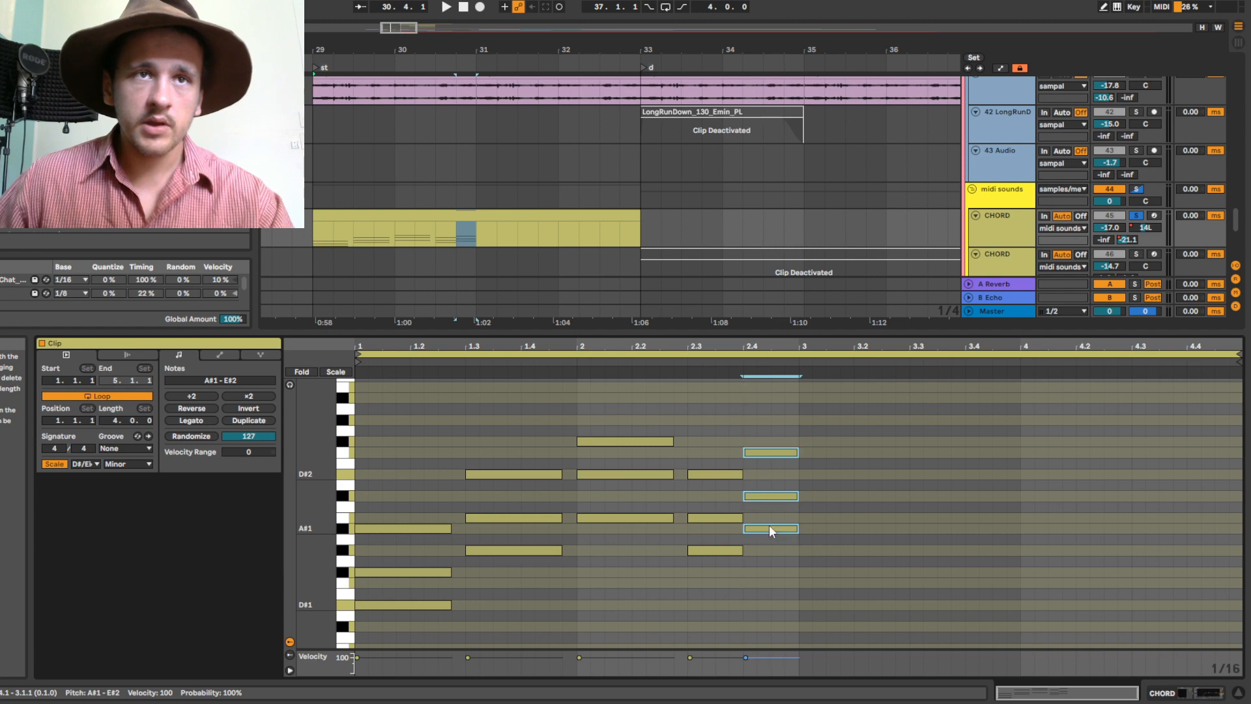
key("alt+Tab")
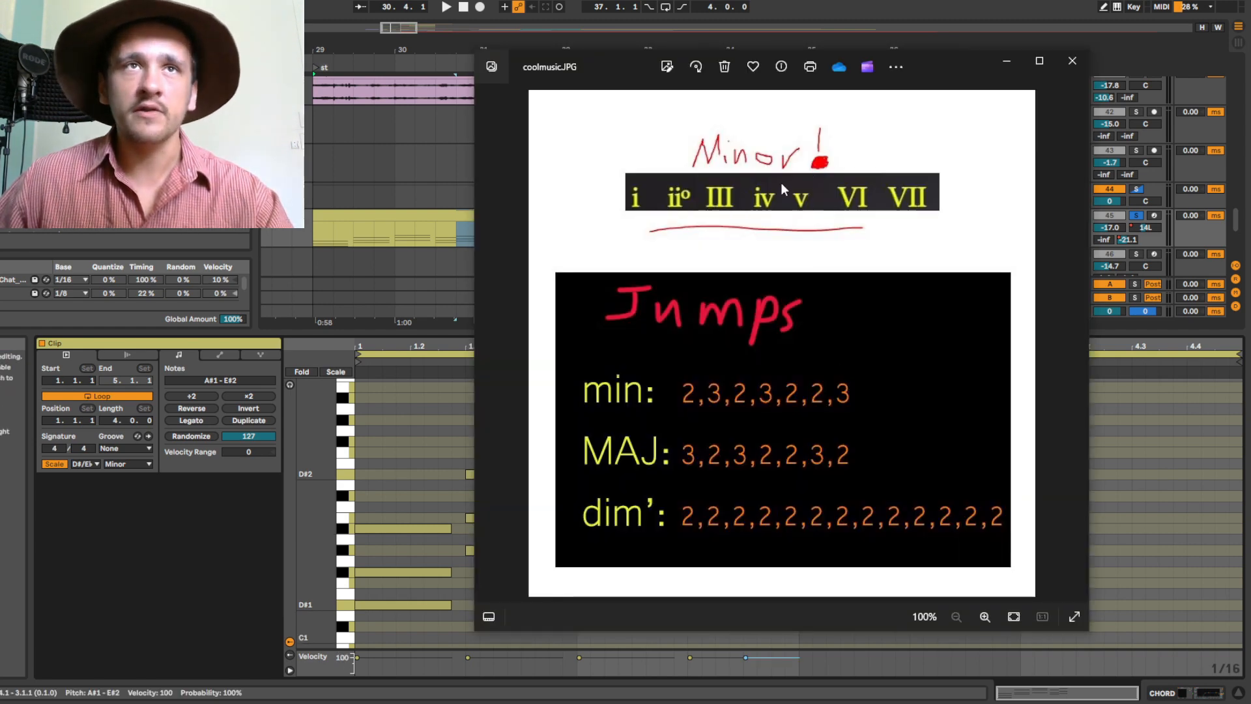
key("alt+Tab")
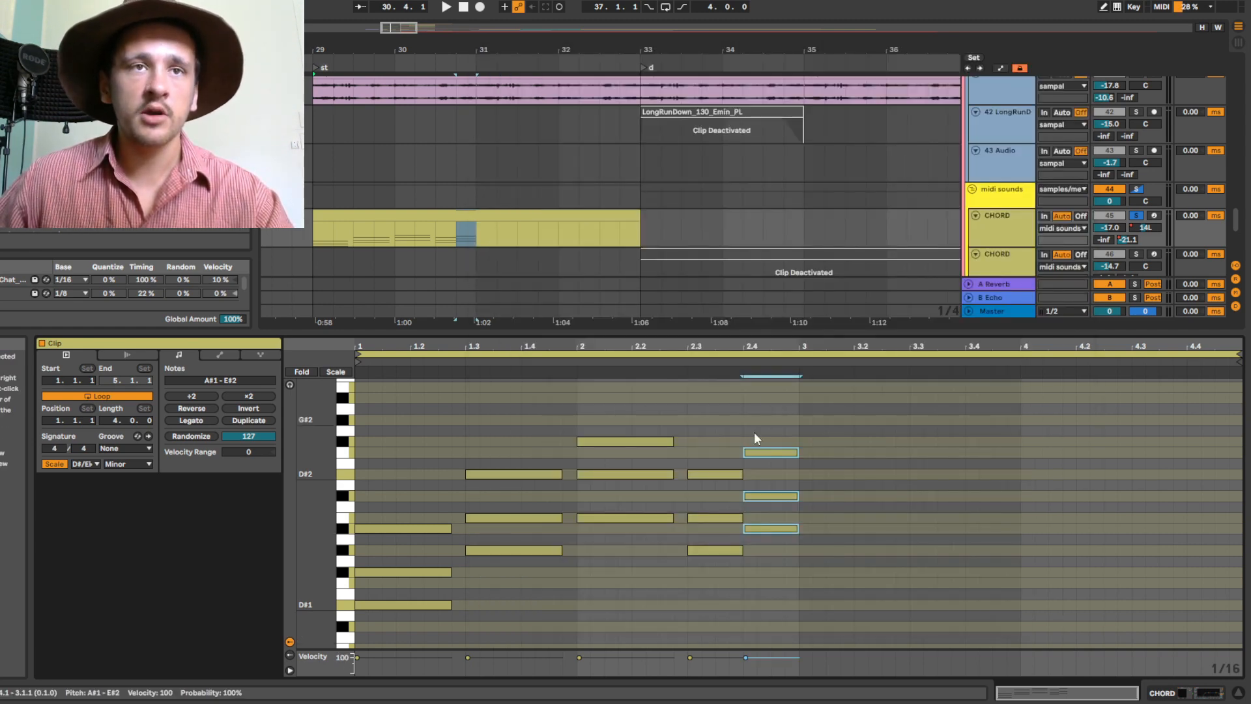
left_click(784, 496)
- Play the progression and duplicate all chords of the first two bars into bars 3 and 4
key("space")
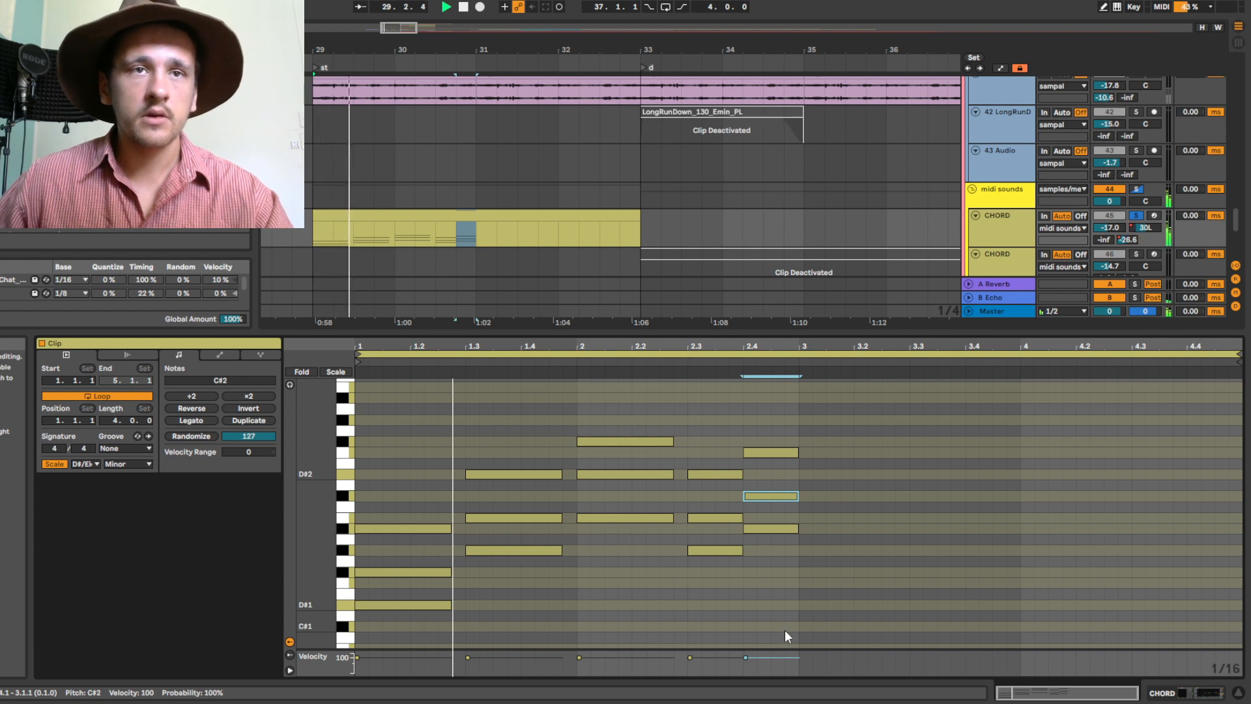
left_click_drag(797, 638, 303, 366)
key("ctrl+d")
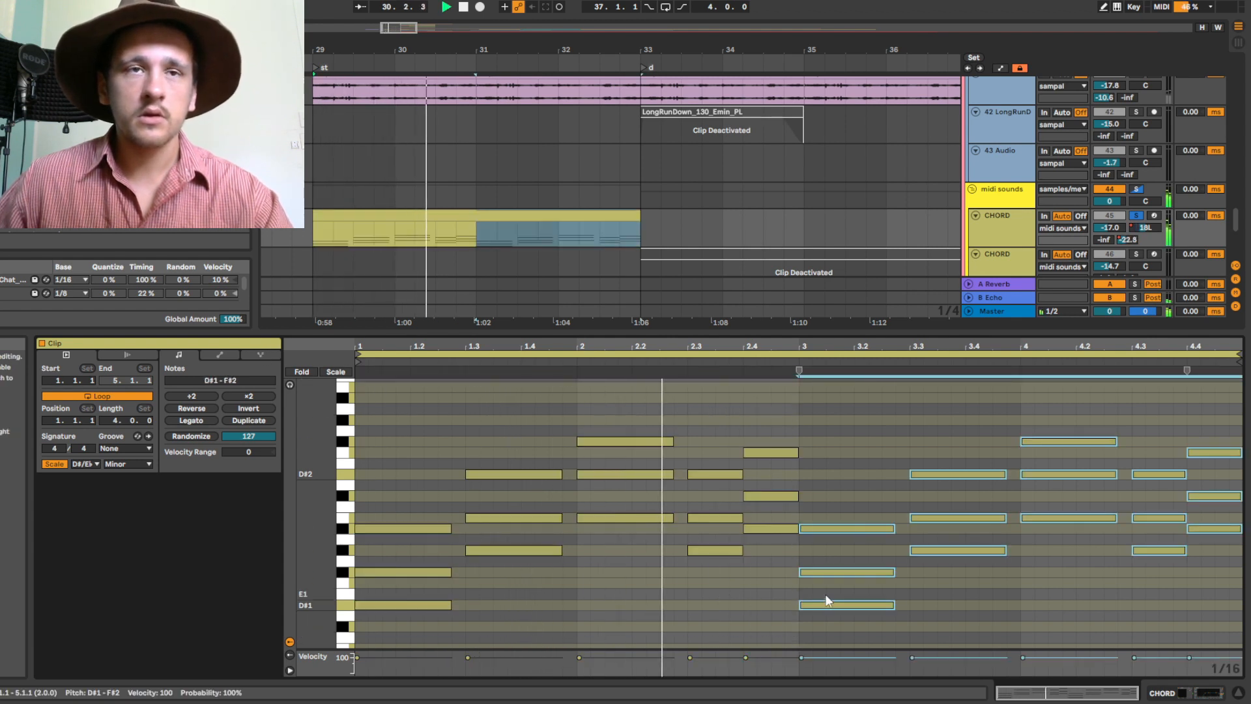
left_click(955, 628)
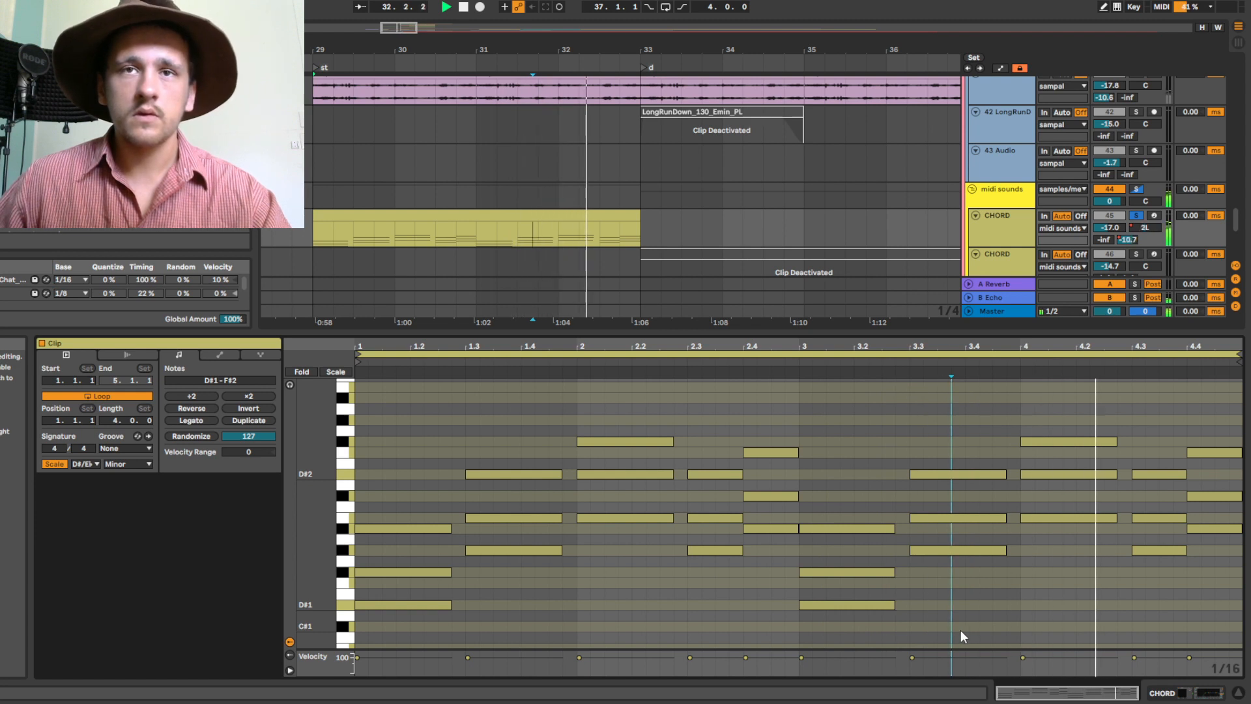
key("space")
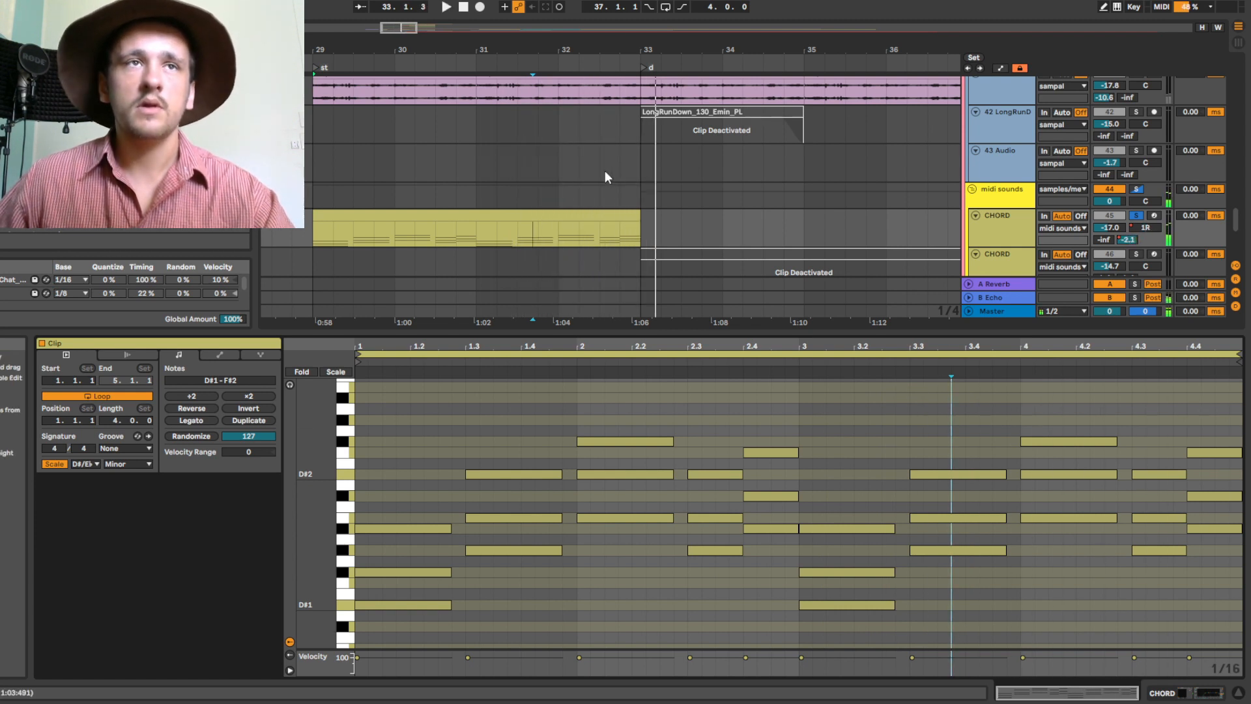
- Replace the CHORD track's clip in bars 29 to 32 with an empty four-bar MIDI clip
left_click(614, 214)
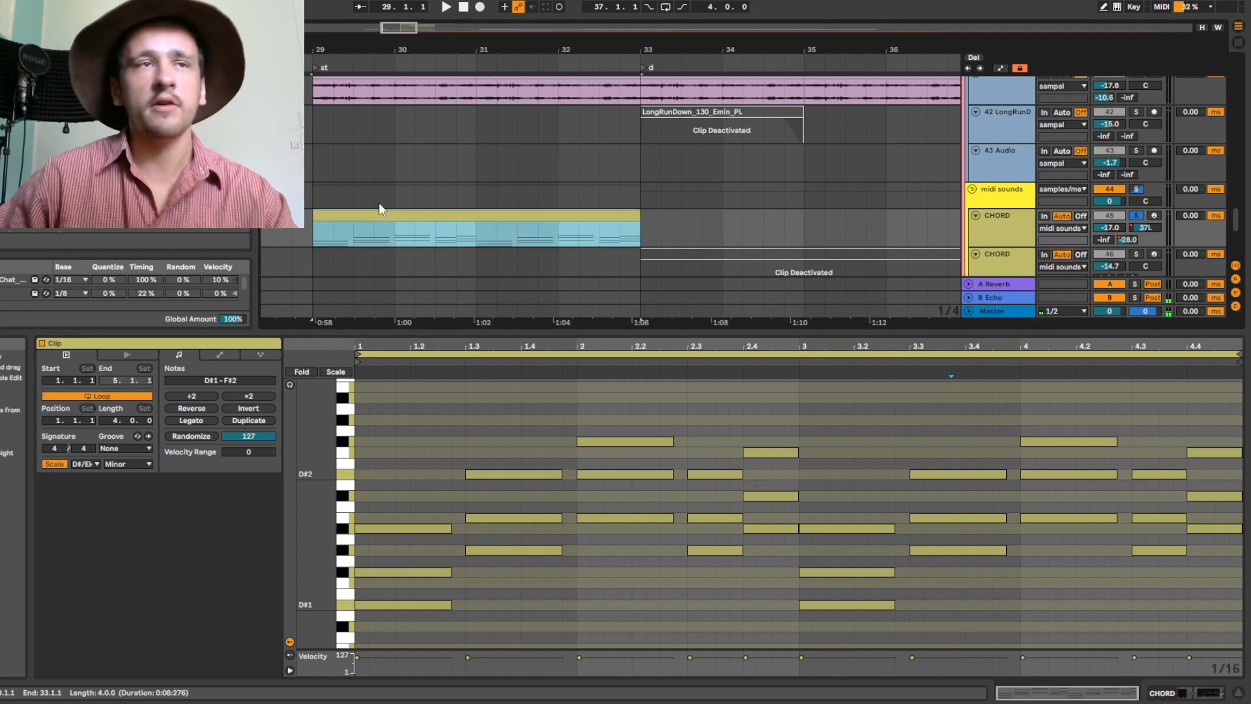
key("Delete")
left_click_drag(311, 227, 635, 234)
key("super+shift+m")
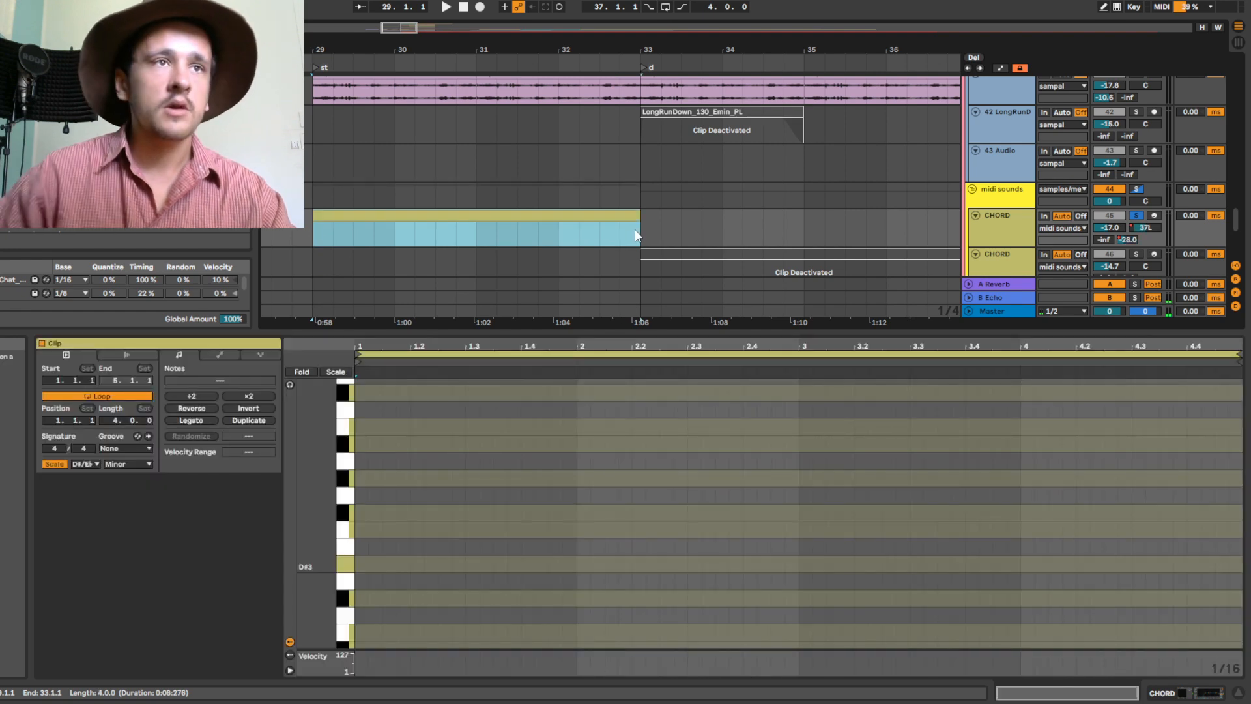
- Build a C#3, E#3, G#3 chord at the clip's start, ending at 1.2.2, and audition it
double_click(364, 567)
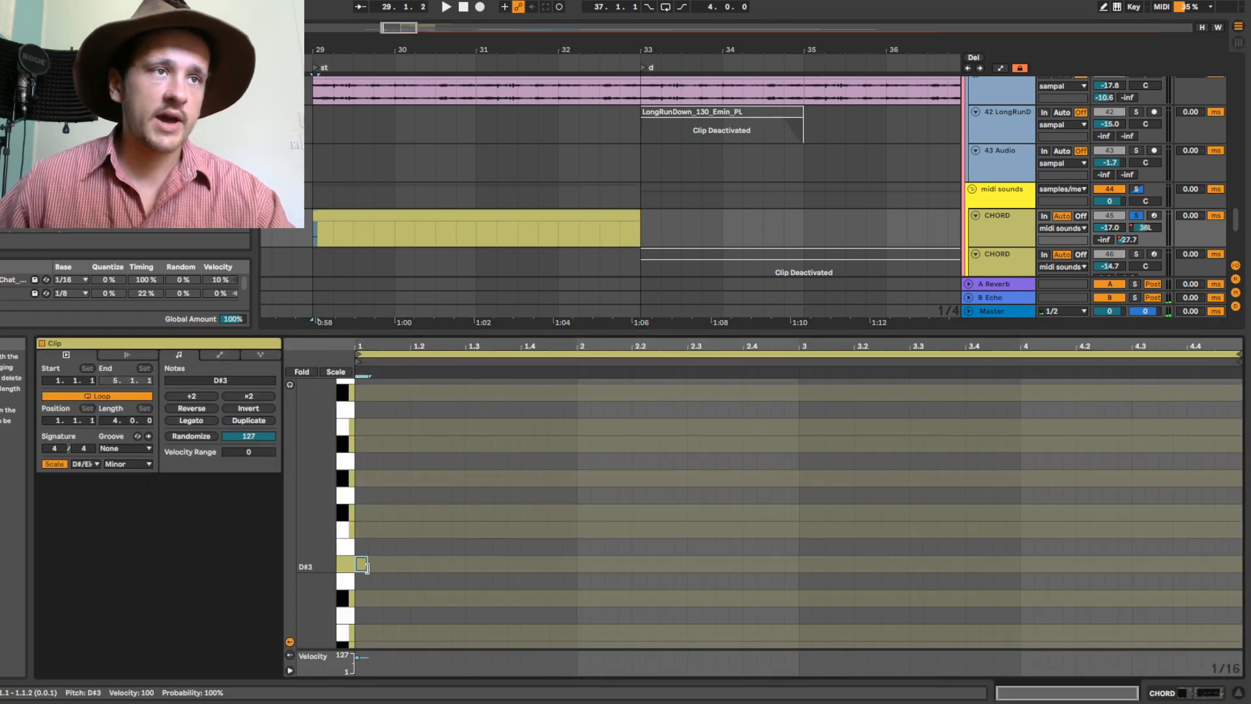
left_click_drag(365, 567, 395, 464)
key("space")
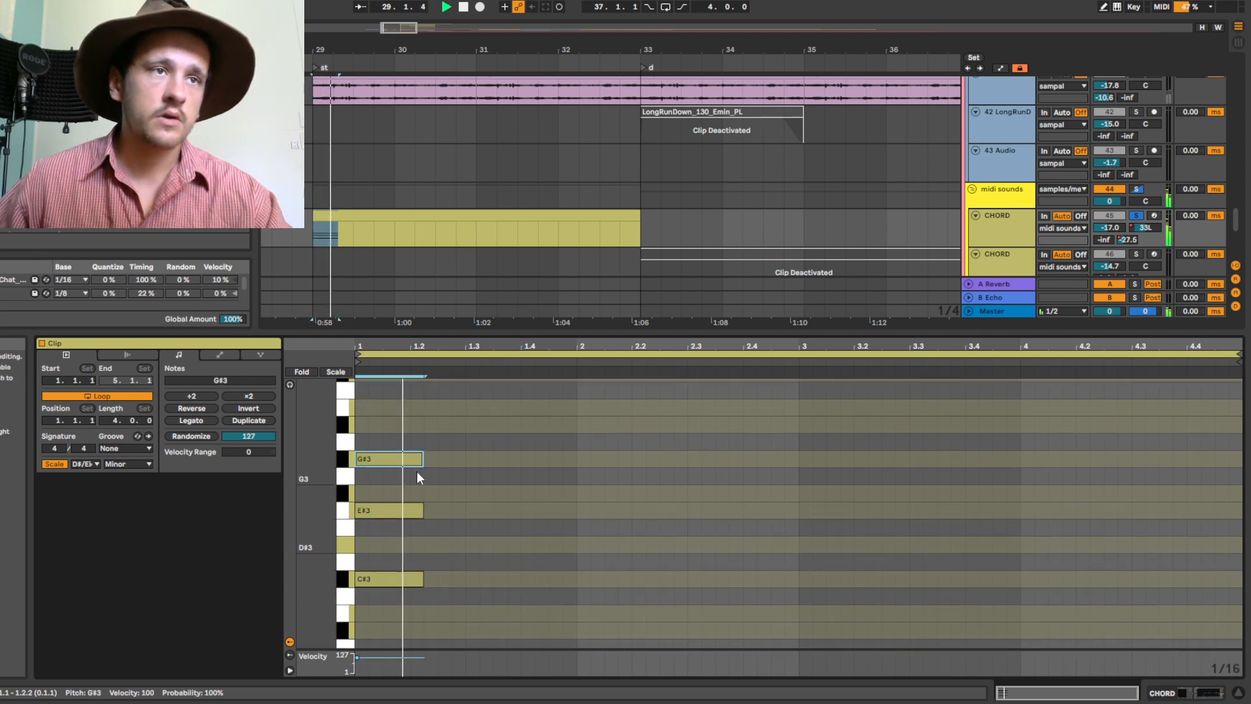
key("space")
key("space")
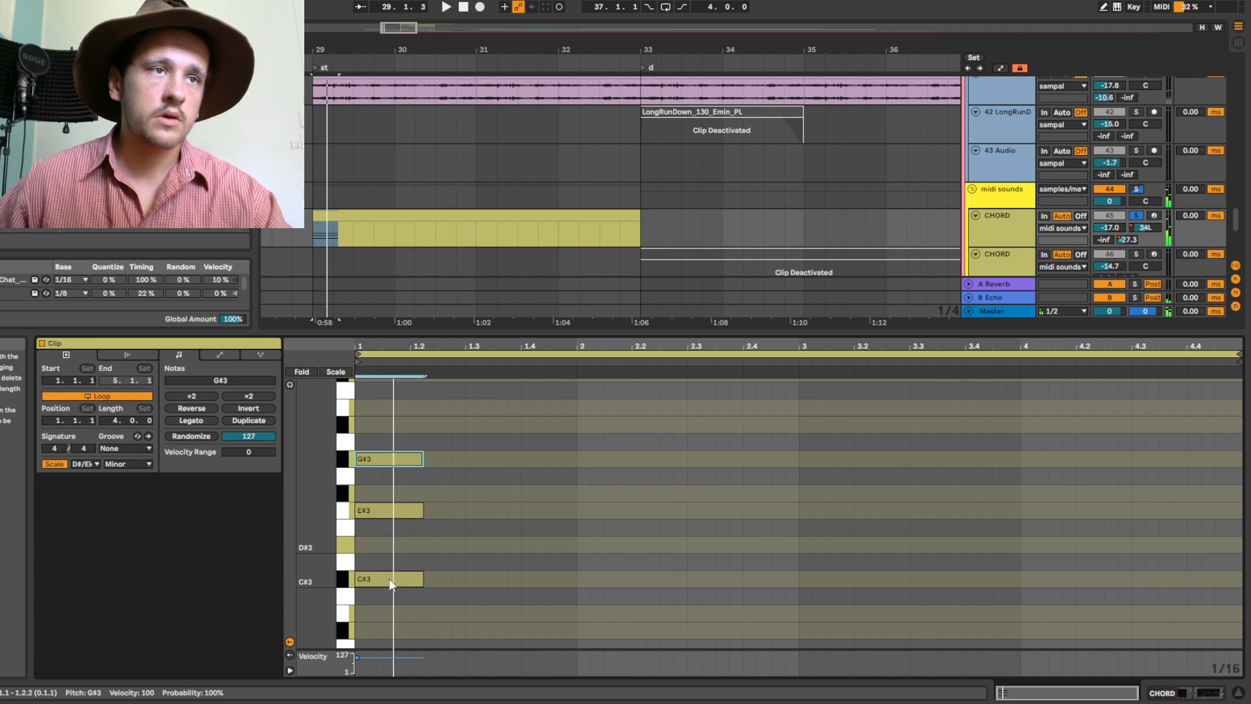
- Copy the first chord up to F#3, A#3 and C#4, place it at 1.2.4, and audition it
left_click_drag(424, 609, 402, 392)
left_click_drag(391, 586, 468, 490)
scroll(521, 554, "up", 3)
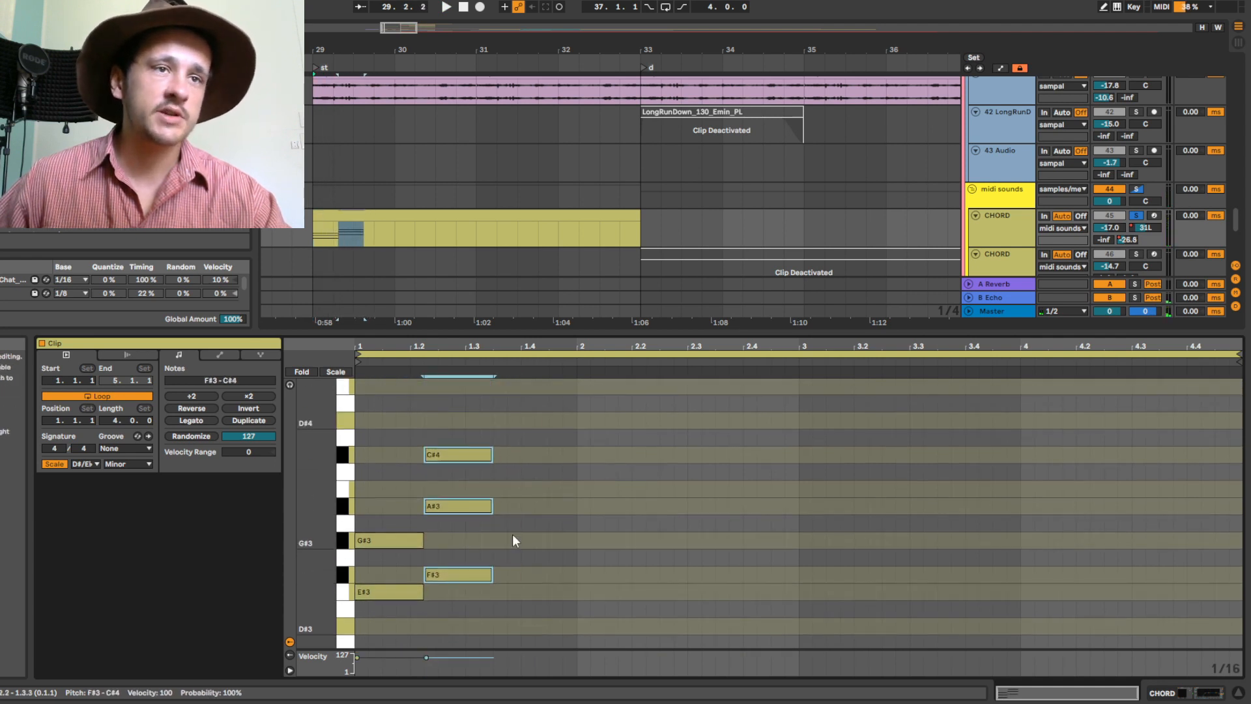
key("space")
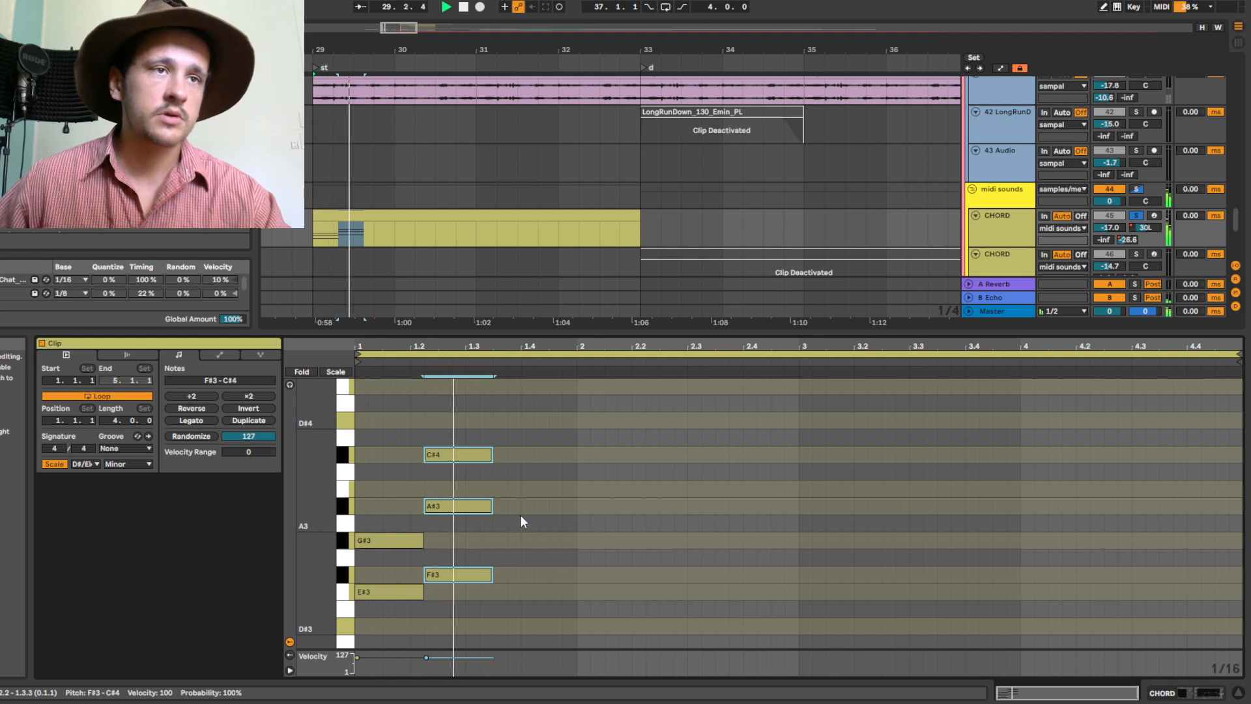
left_click_drag(459, 580, 485, 581)
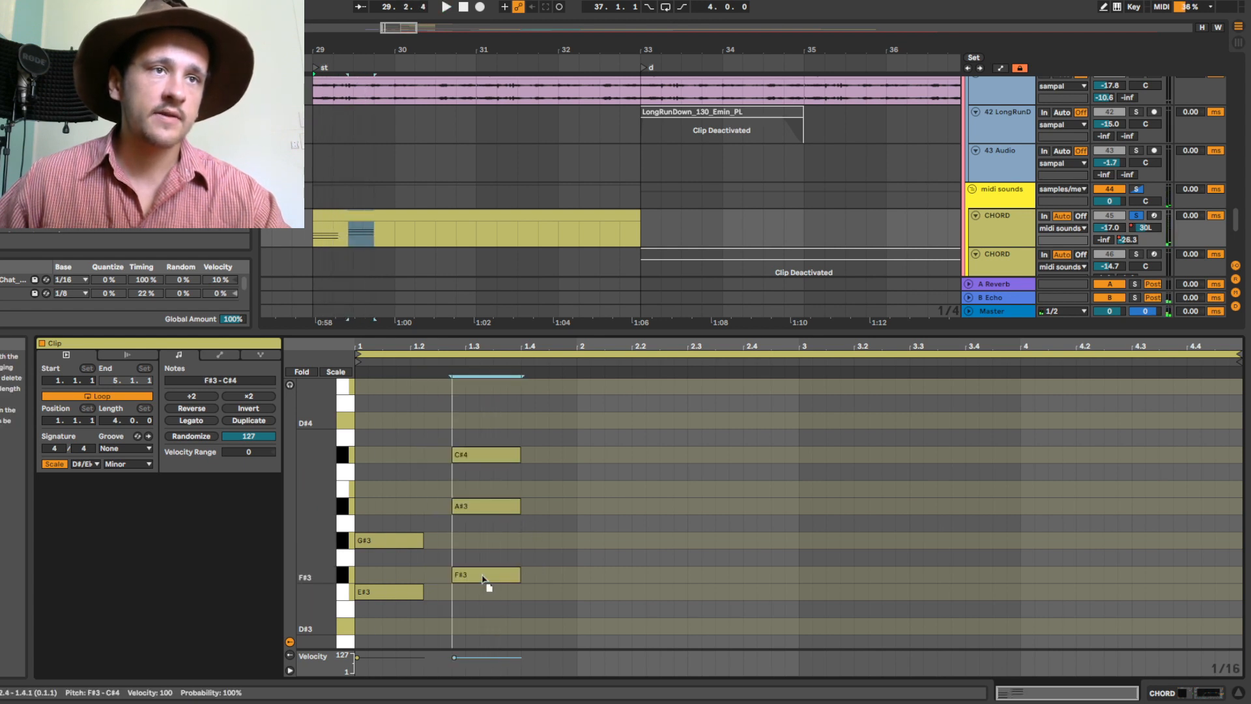
scroll(549, 557, "down", 2)
key("space")
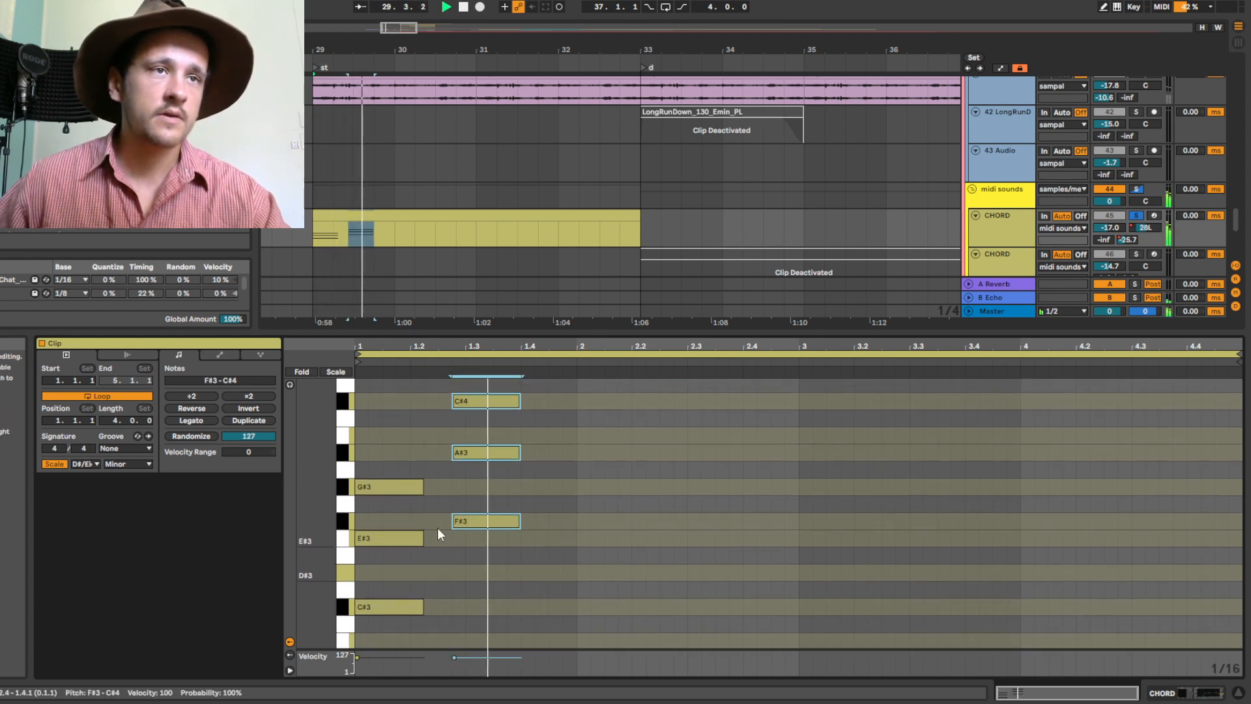
key("space")
- Lower the second chord to B2, D#3 and F#3, start it at 1.2.3, and play it
left_click_drag(463, 527, 465, 565)
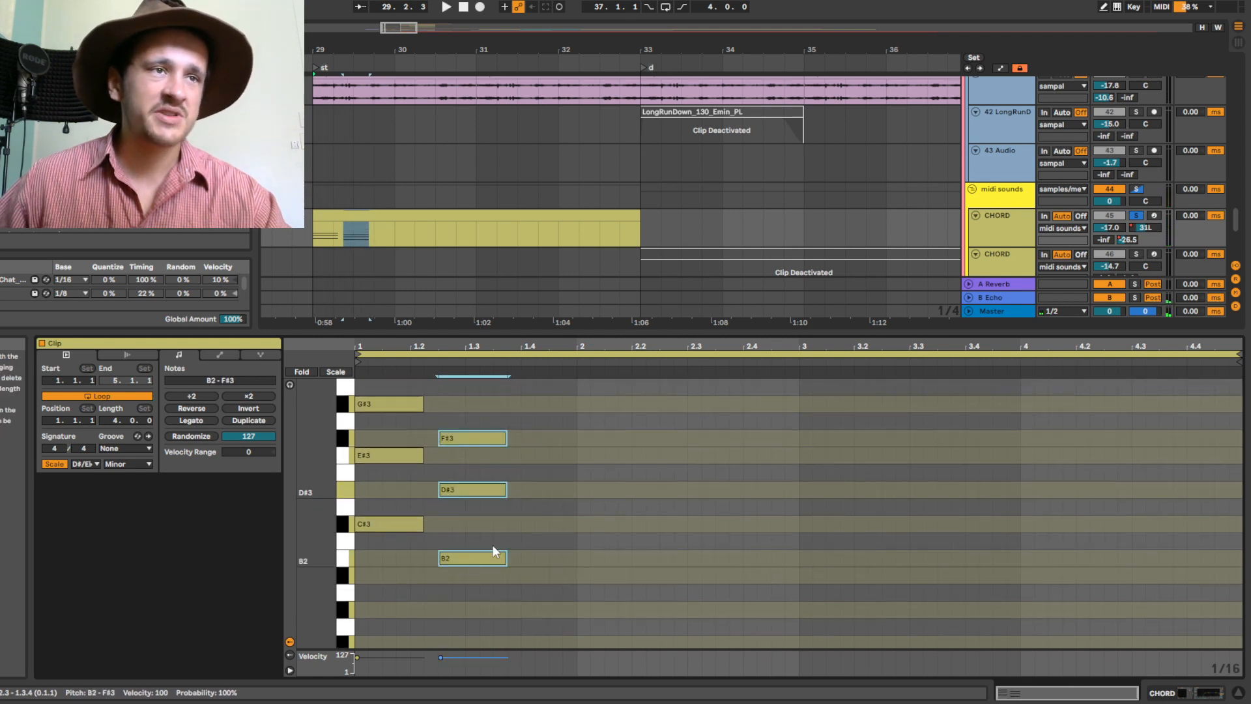
key("space")
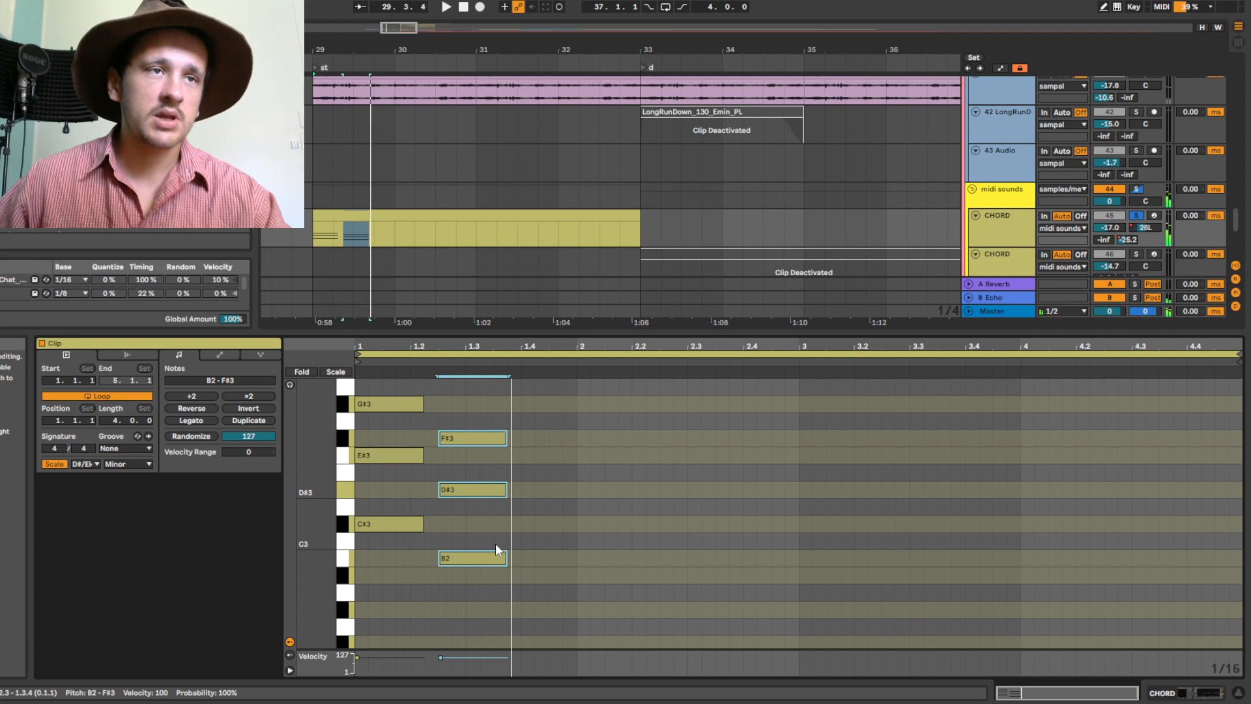
key("space")
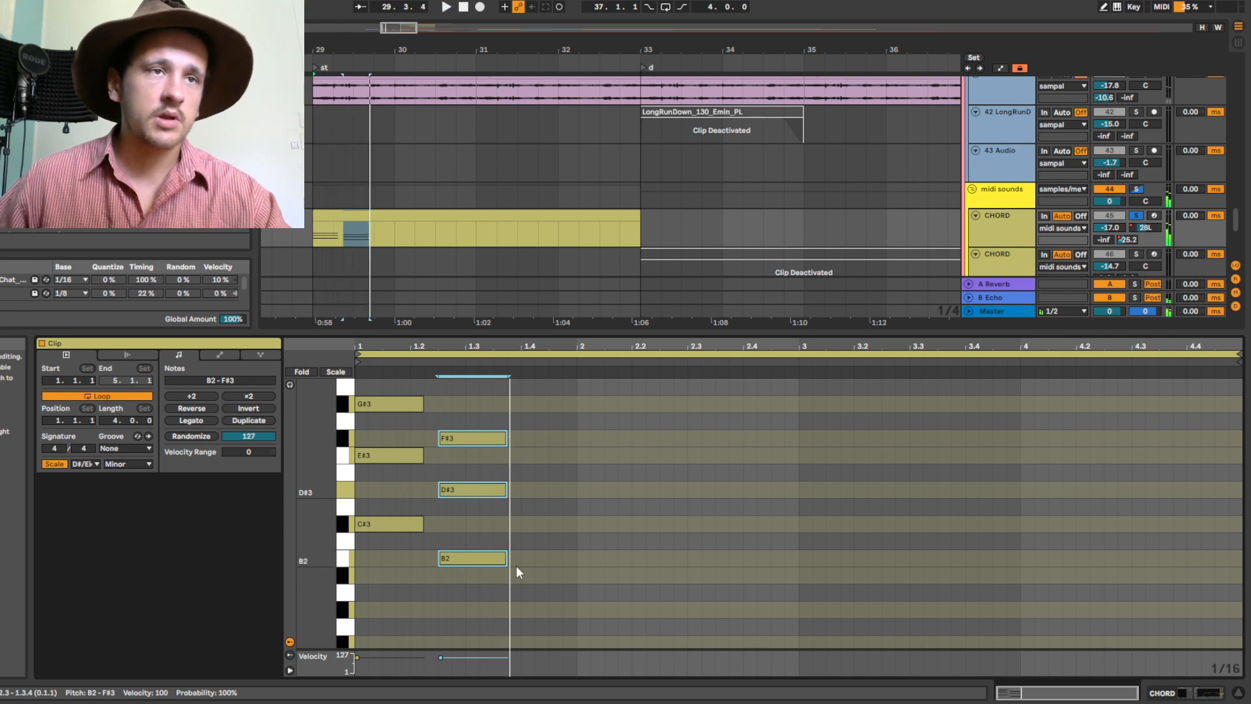
- Add a third chord of A#2, C#3 and E#3 at beat 1.4 and play the progression
left_click(479, 559)
scroll(550, 553, "up", 1)
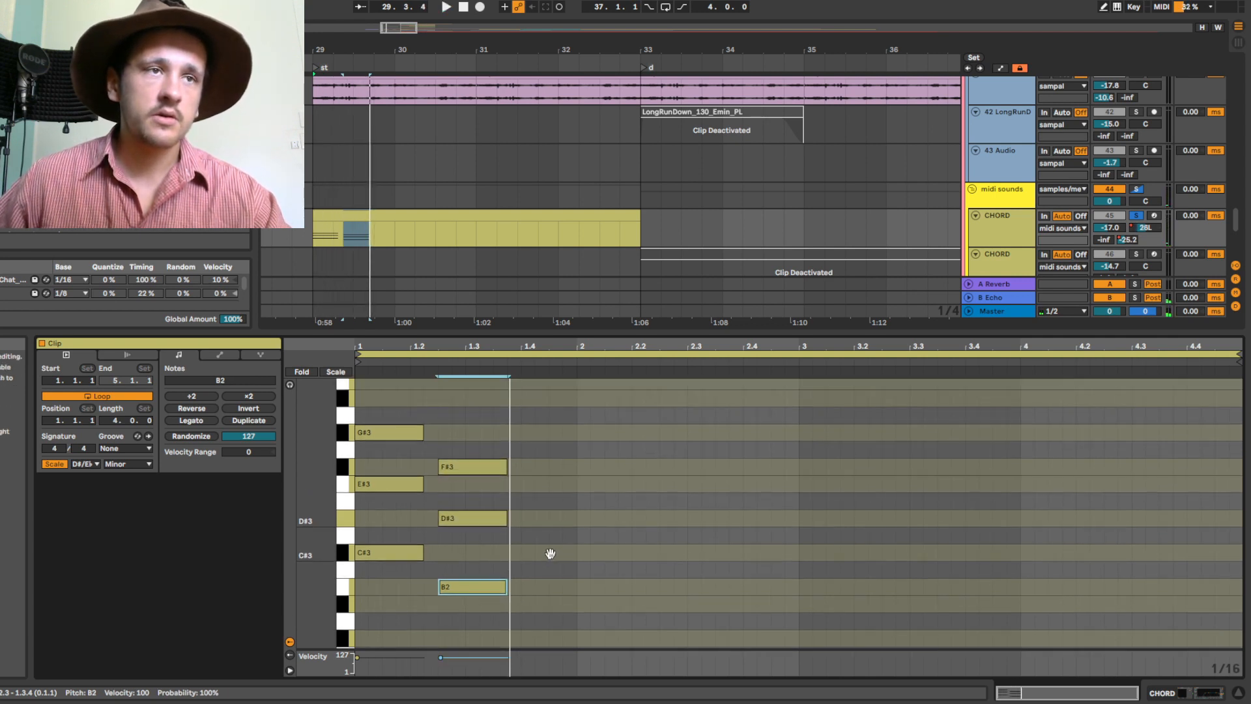
left_click_drag(479, 590, 606, 529)
key("alt+Tab")
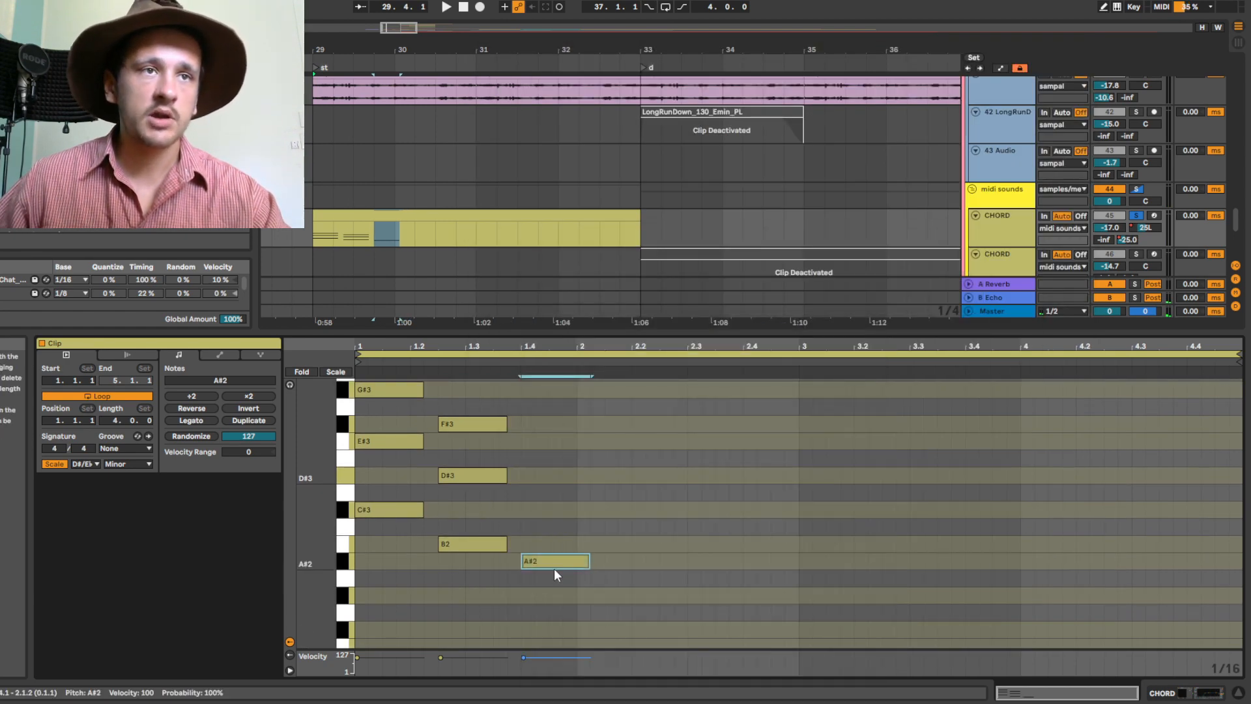
left_click_drag(556, 574, 553, 448)
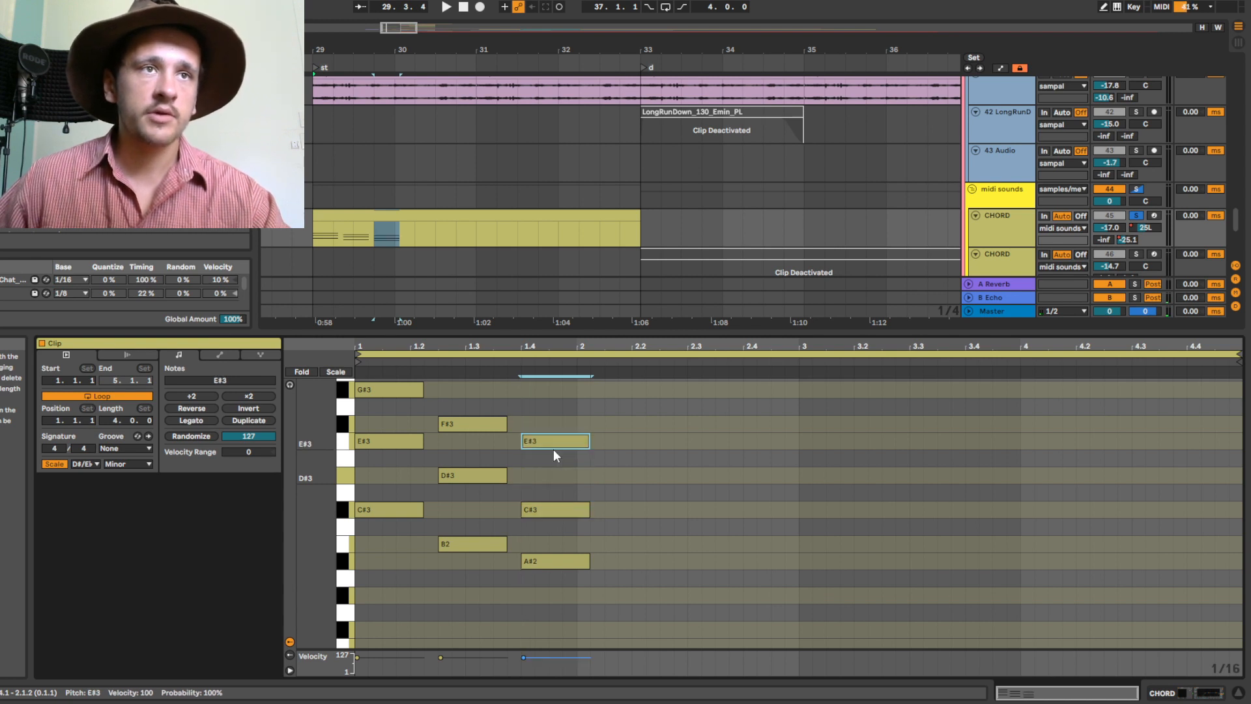
key("space")
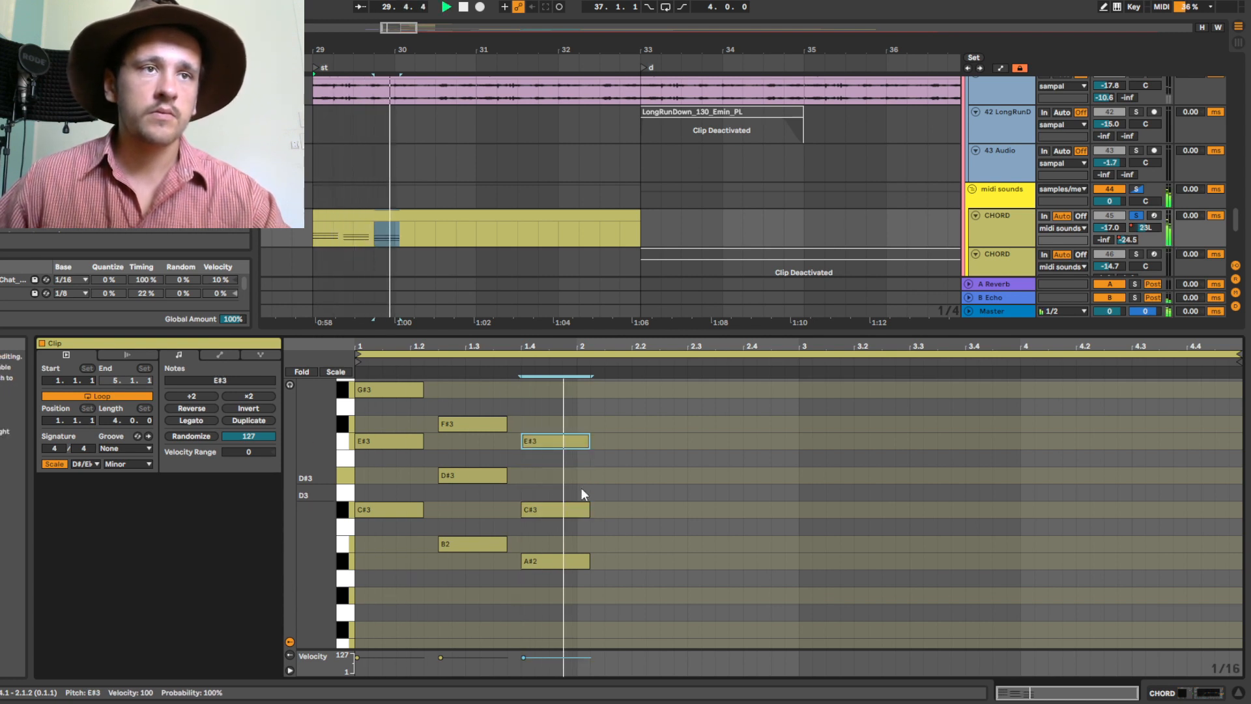
key("space")
- Shorten the third chord to end at bar 2, copy it to 2.1.3, and play the progression
left_click_drag(573, 613, 562, 438)
left_click_drag(557, 562, 629, 562)
key("space")
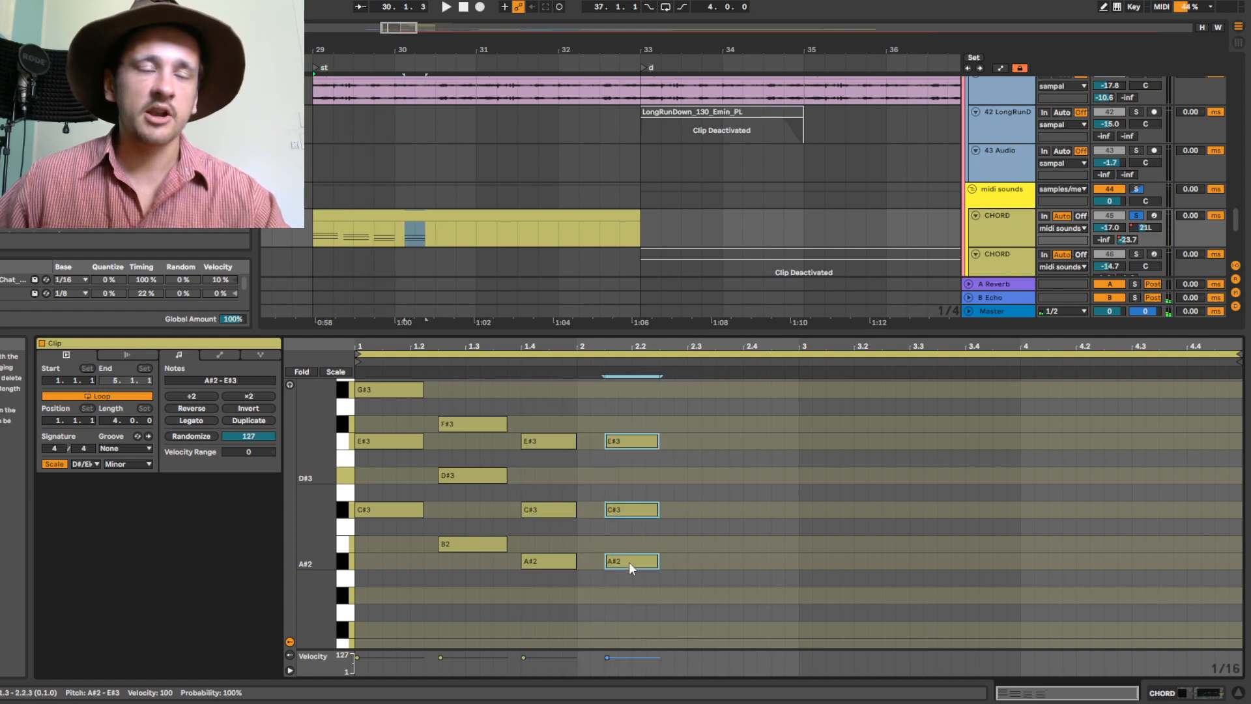
key("space")
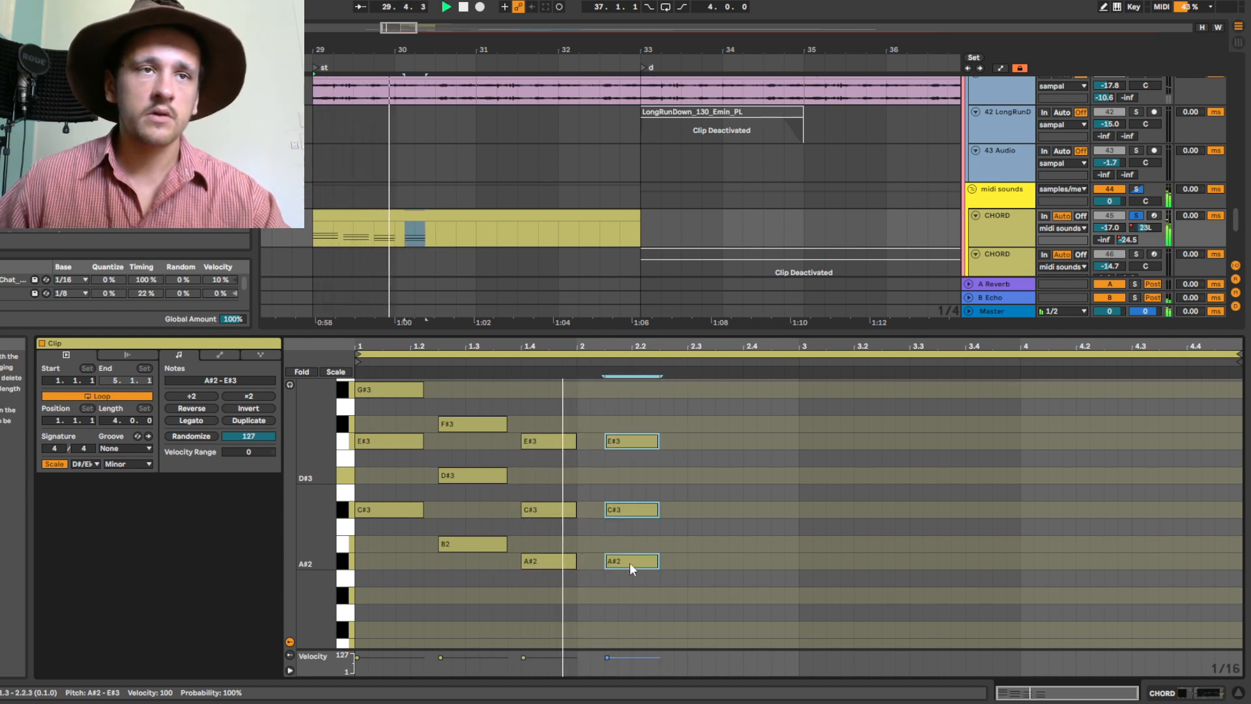
key("space")
scroll(647, 530, "down", 2)
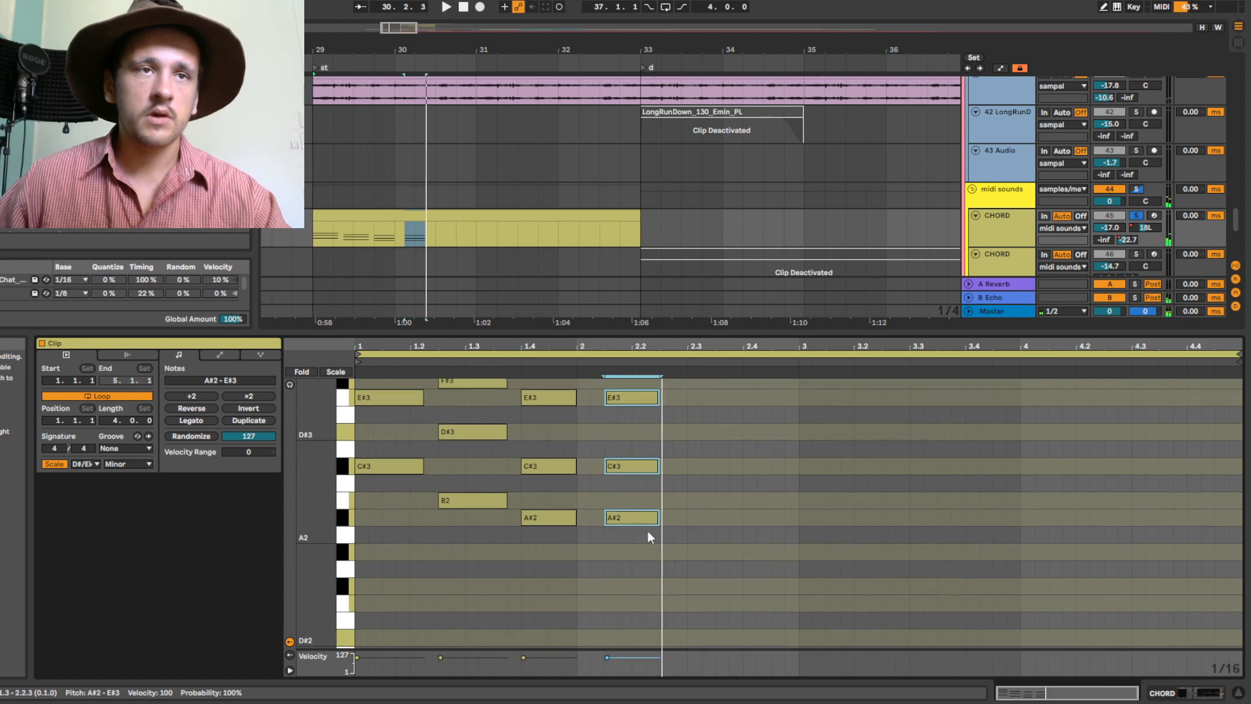
key("space")
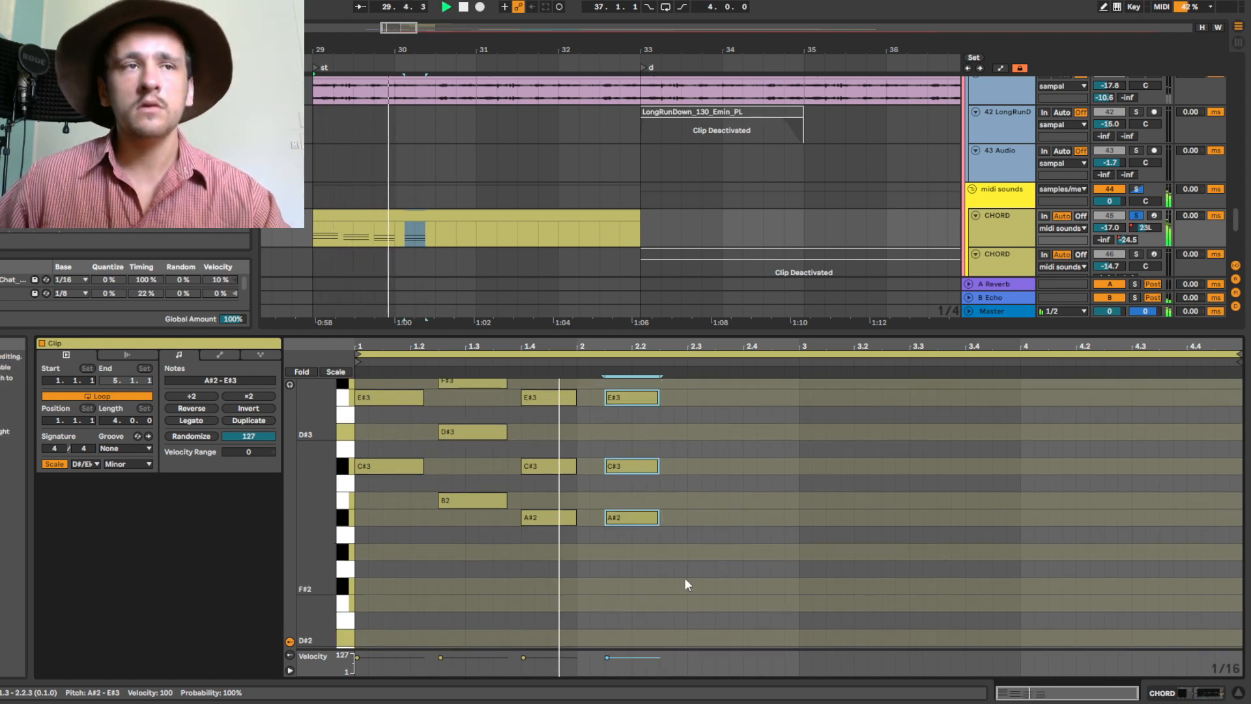
key("space")
scroll(662, 585, "up", 2)
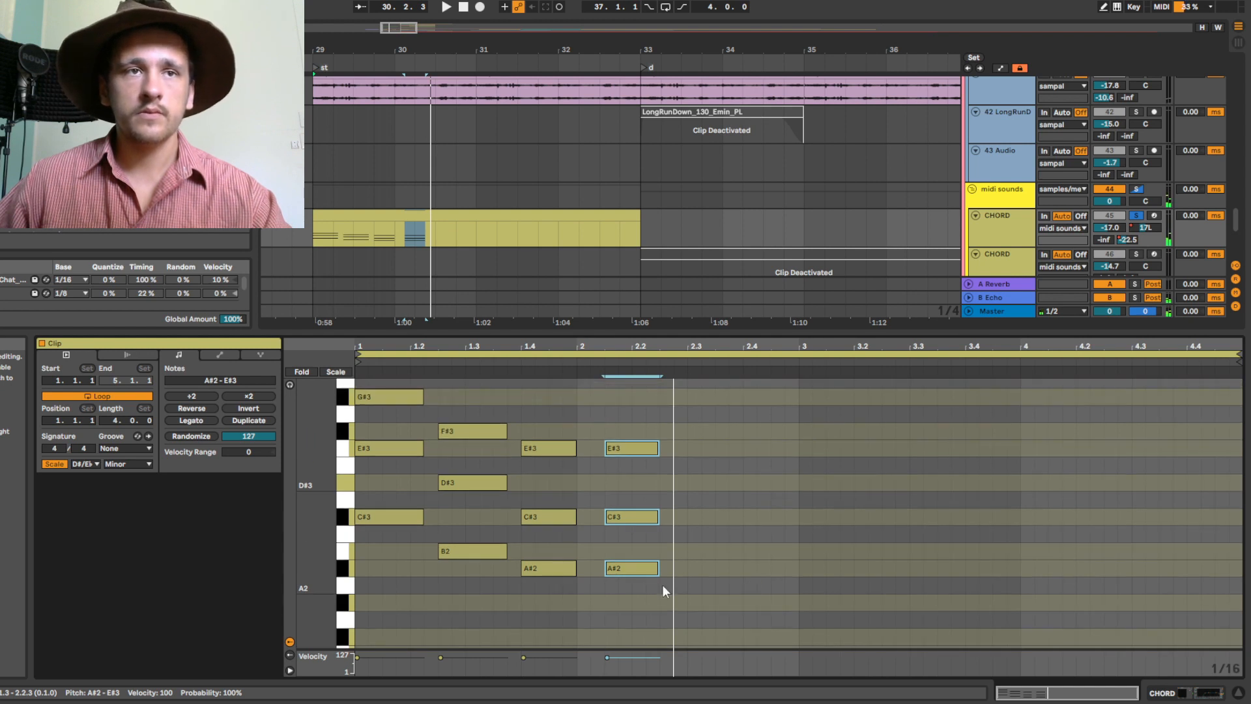
- Add a G#2, B2, D#3 chord at 2.3.4, followed by D#2, F#2 and A#2 from 2.4.2 to bar 3
left_click_drag(662, 584, 645, 441)
left_click_drag(641, 578, 743, 607)
scroll(779, 586, "down", 5)
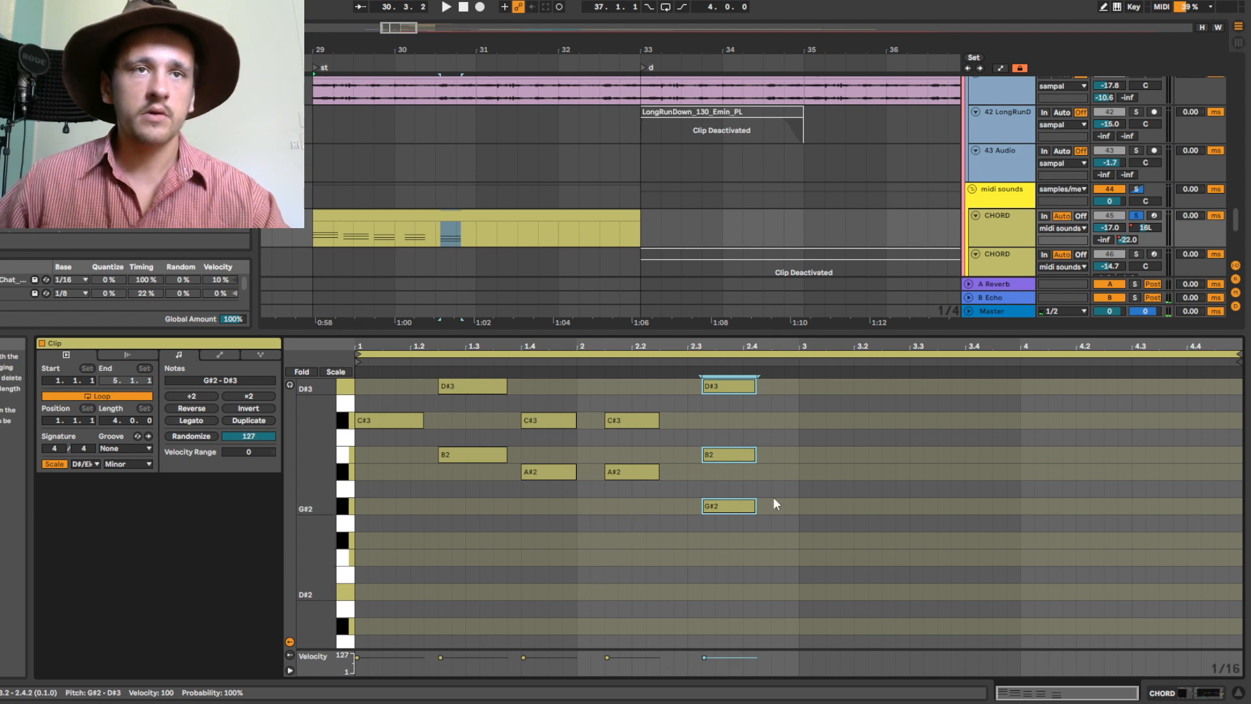
scroll(747, 532, "up", 2)
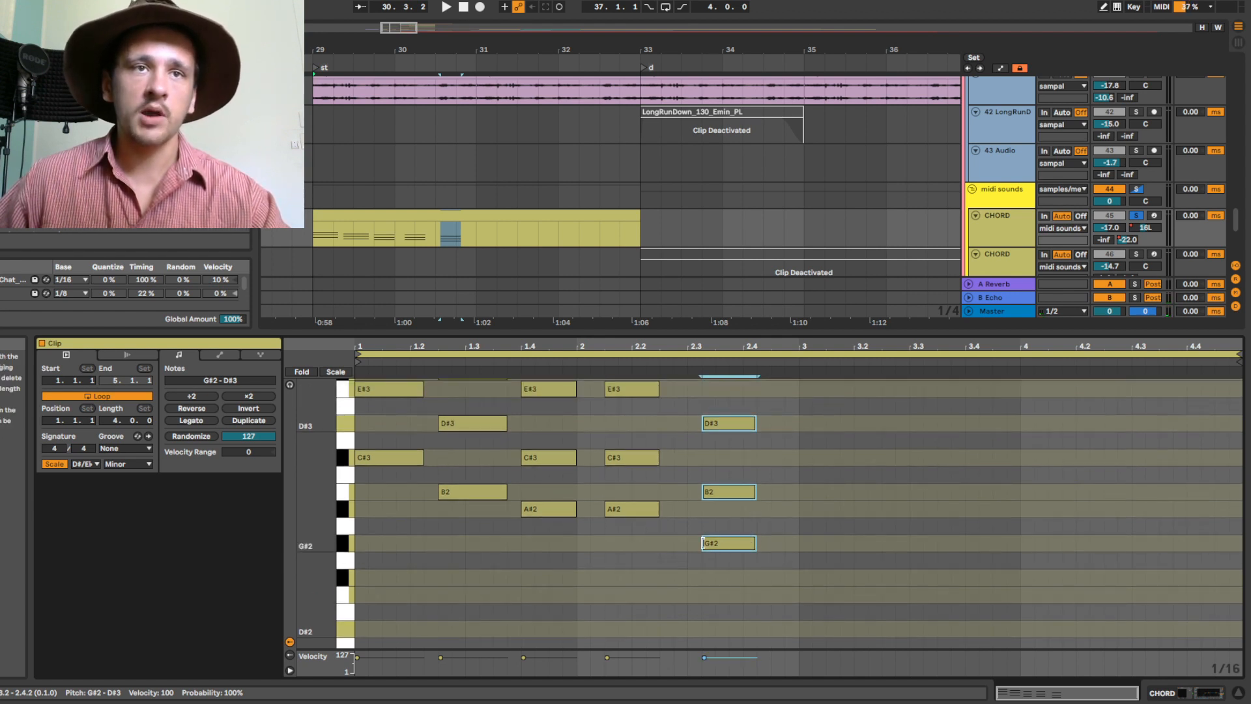
left_click_drag(702, 543, 757, 628)
scroll(832, 578, "down", 2)
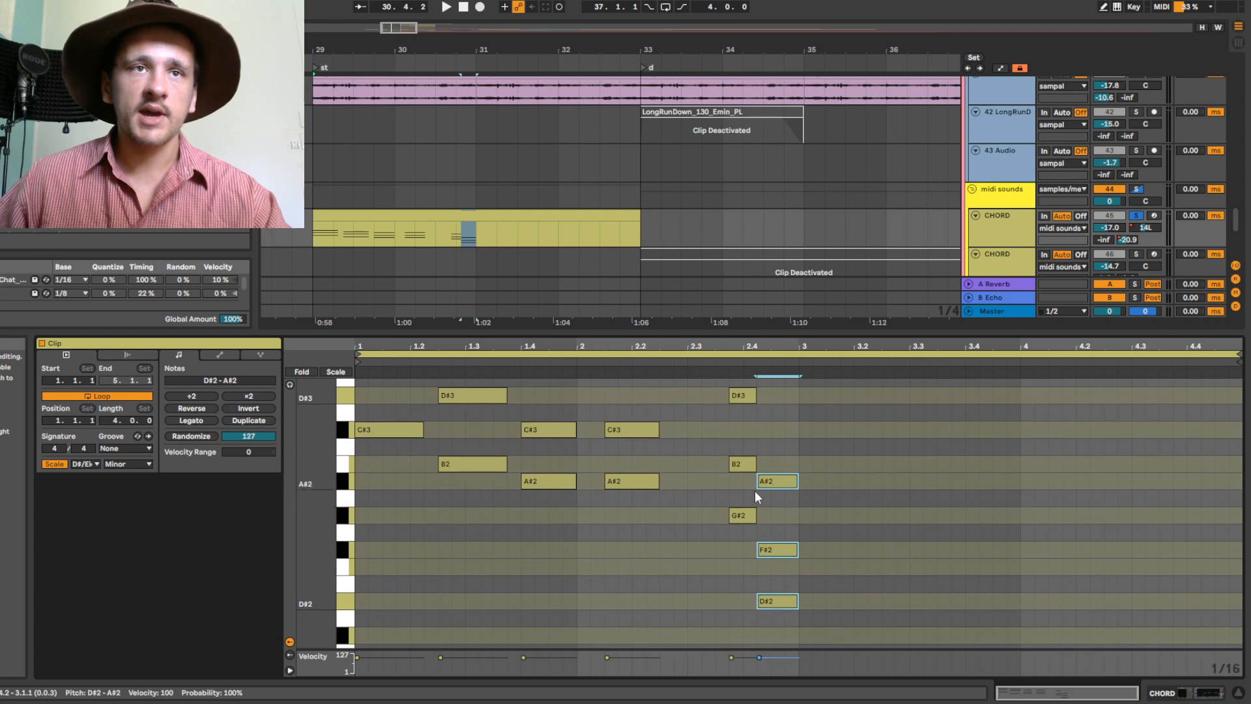
- Check the scale degrees in the coolmusic.JPG minor chart and play the progression
key("alt+Tab")
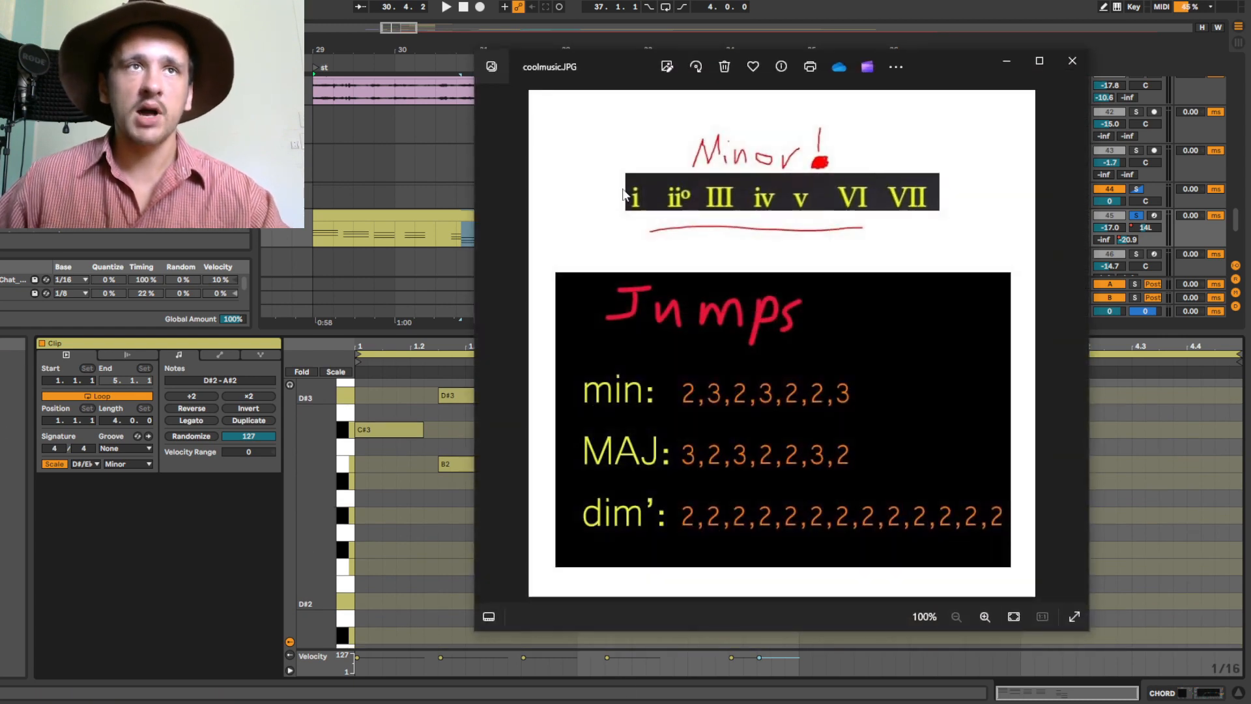
left_click(1007, 61)
key("space")
mouse_move(609, 545)
left_mouse_down()
mouse_move(612, 615)
mouse_move(629, 554)
left_mouse_up()
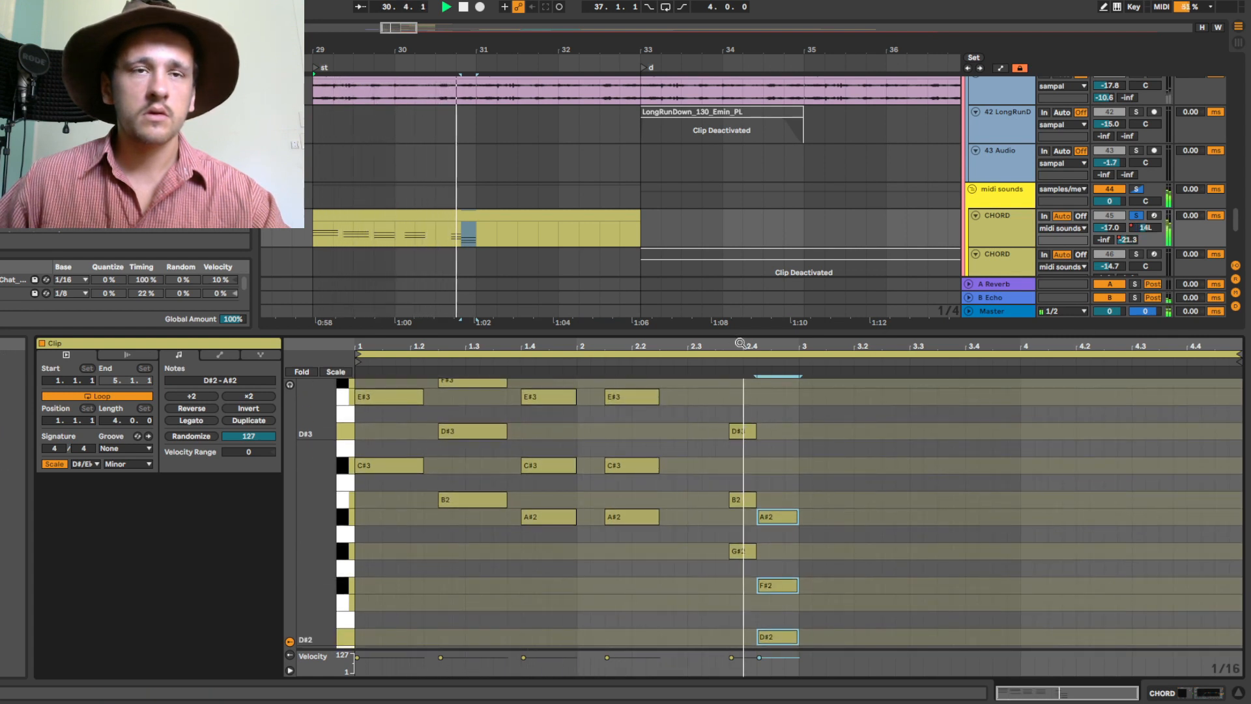
key("space")
- Start the G#2 chord at 2.3.3, add another A#2 chord at 2.2.3, end the preceding one at 2.2.2, and play the result
left_click_drag(739, 417, 678, 595)
left_click_drag(666, 415, 645, 550)
left_click(653, 553)
left_click(662, 430)
key("space")
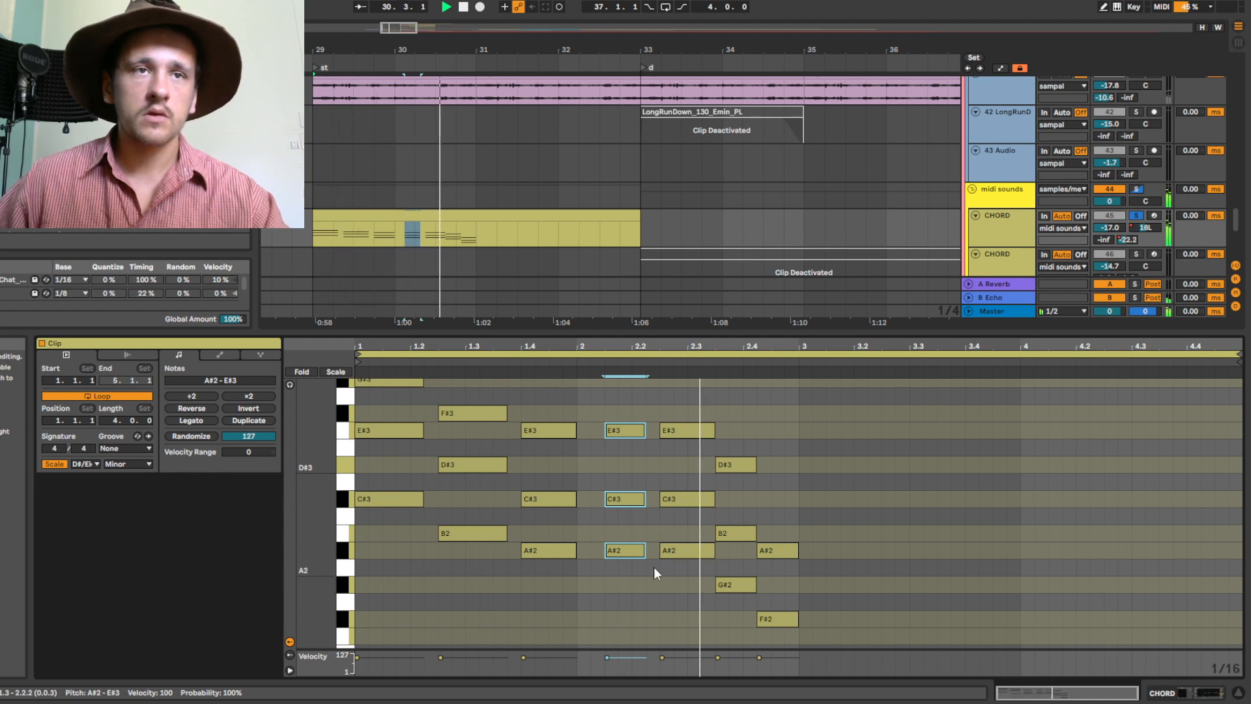
scroll(789, 495, "down", 2)
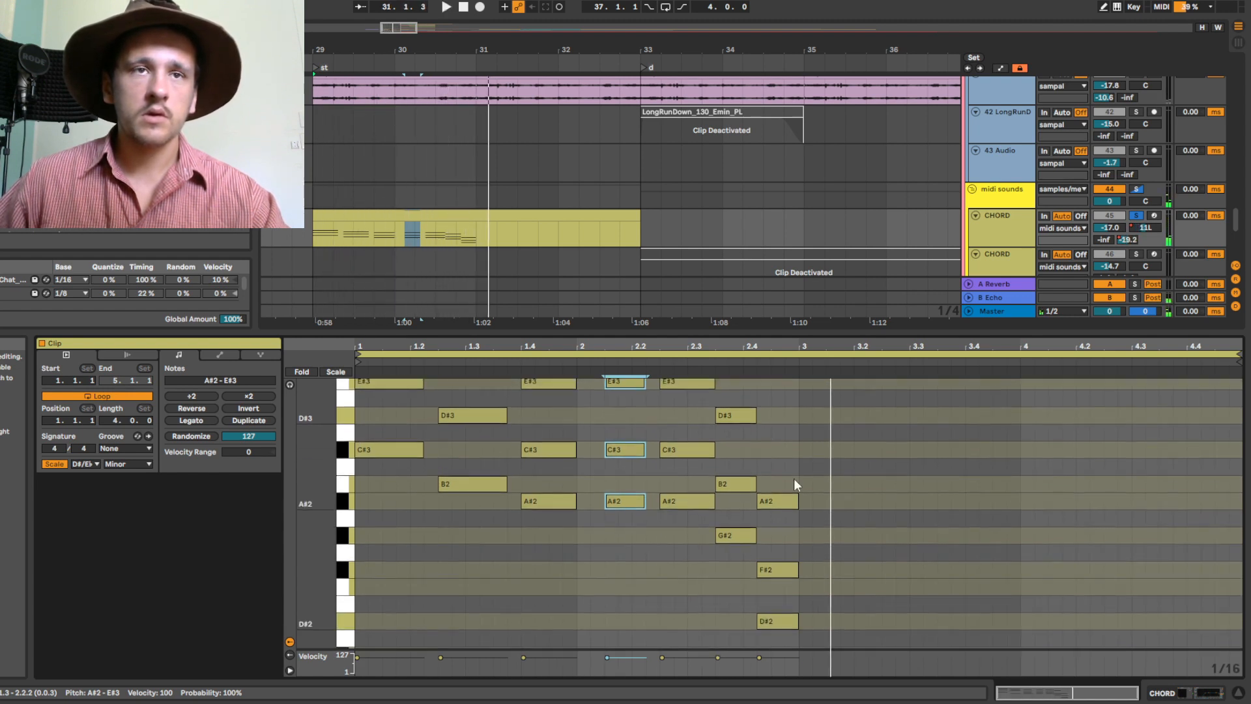
key("space")
- Shorten the G#2 chord to end at beat 2.4 and extend the D#2 chord's start back to meet it
left_click_drag(748, 400, 742, 535)
left_click_drag(765, 452, 744, 625)
scroll(800, 612, "up", 1)
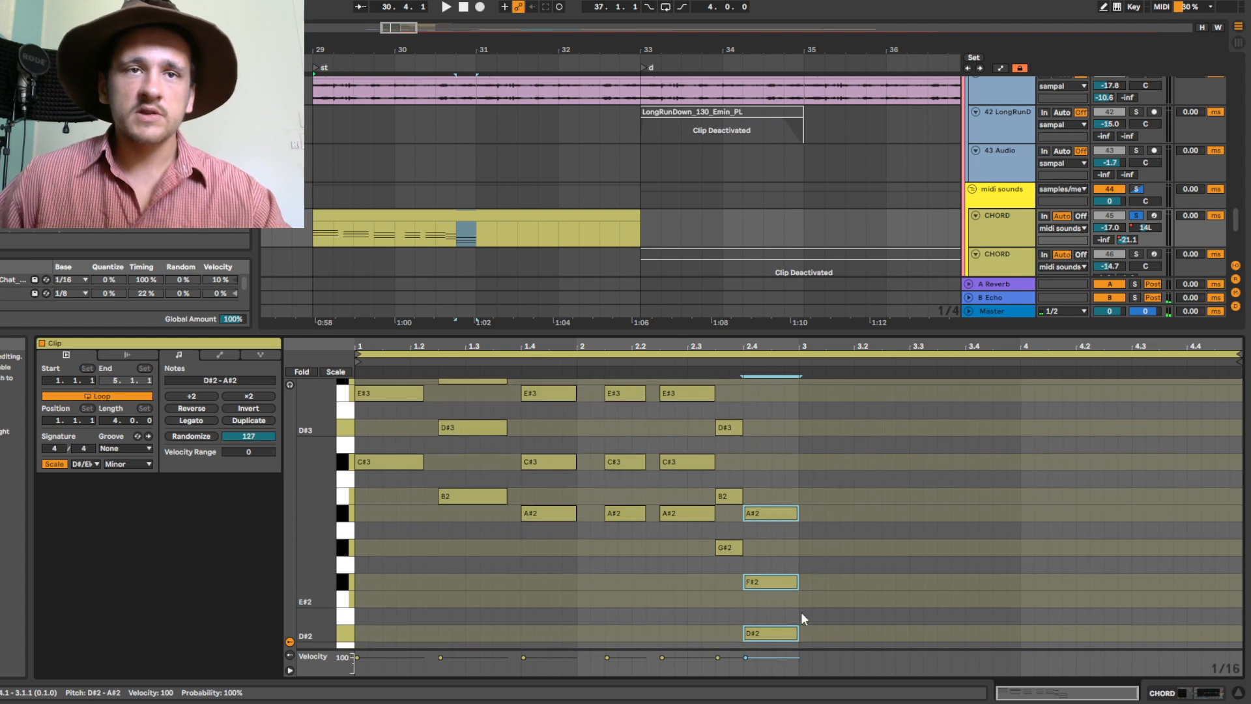
- Play the progression from the start and examine the notes of the final chord at beat 2.4
left_click(787, 605)
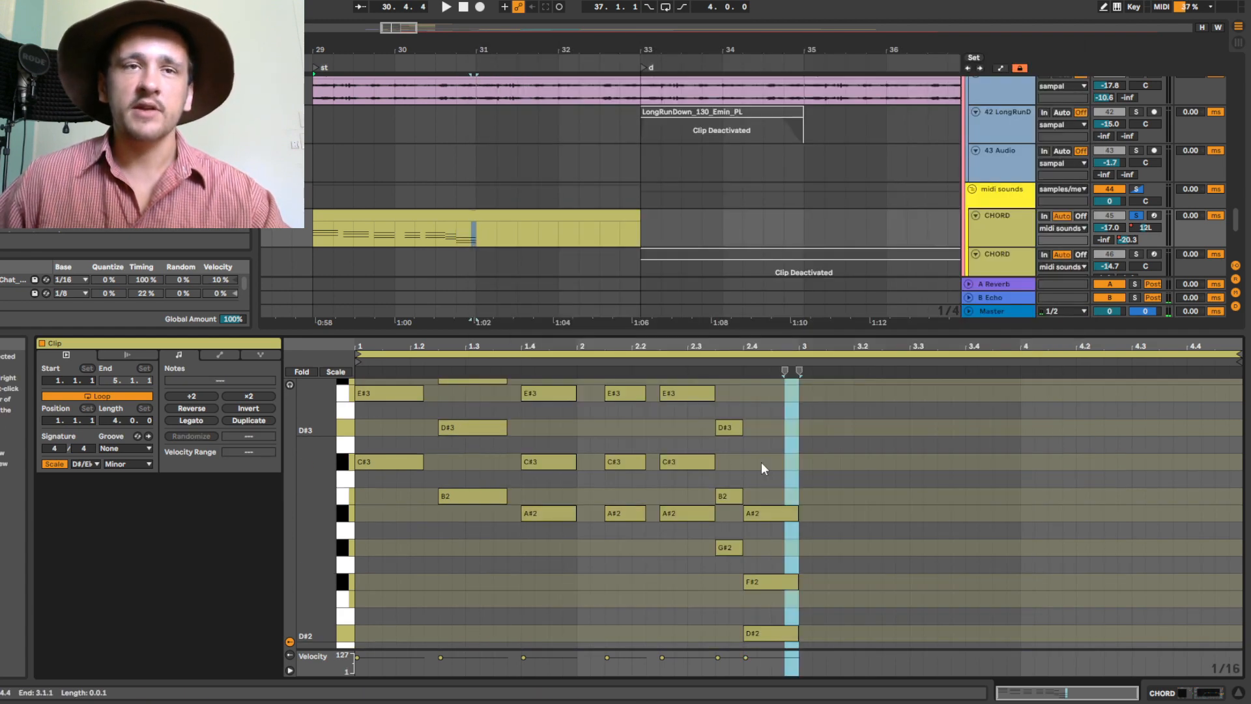
key("space")
left_click(767, 658)
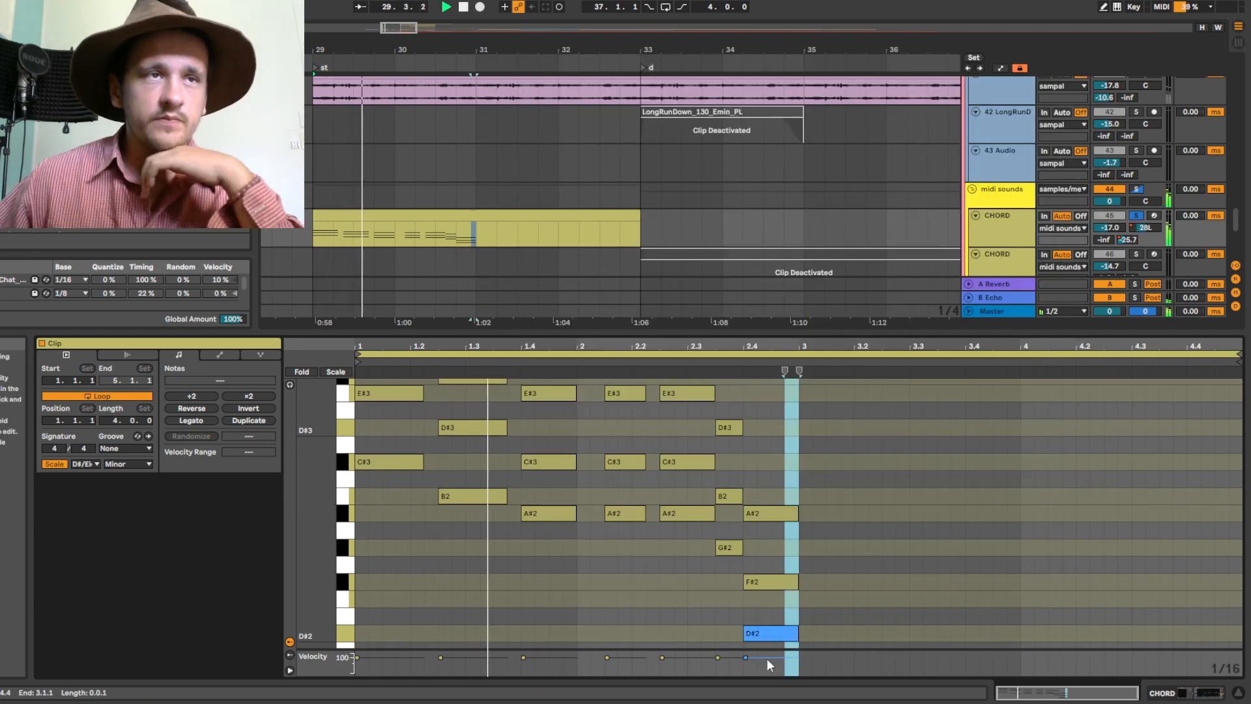
left_click(842, 609)
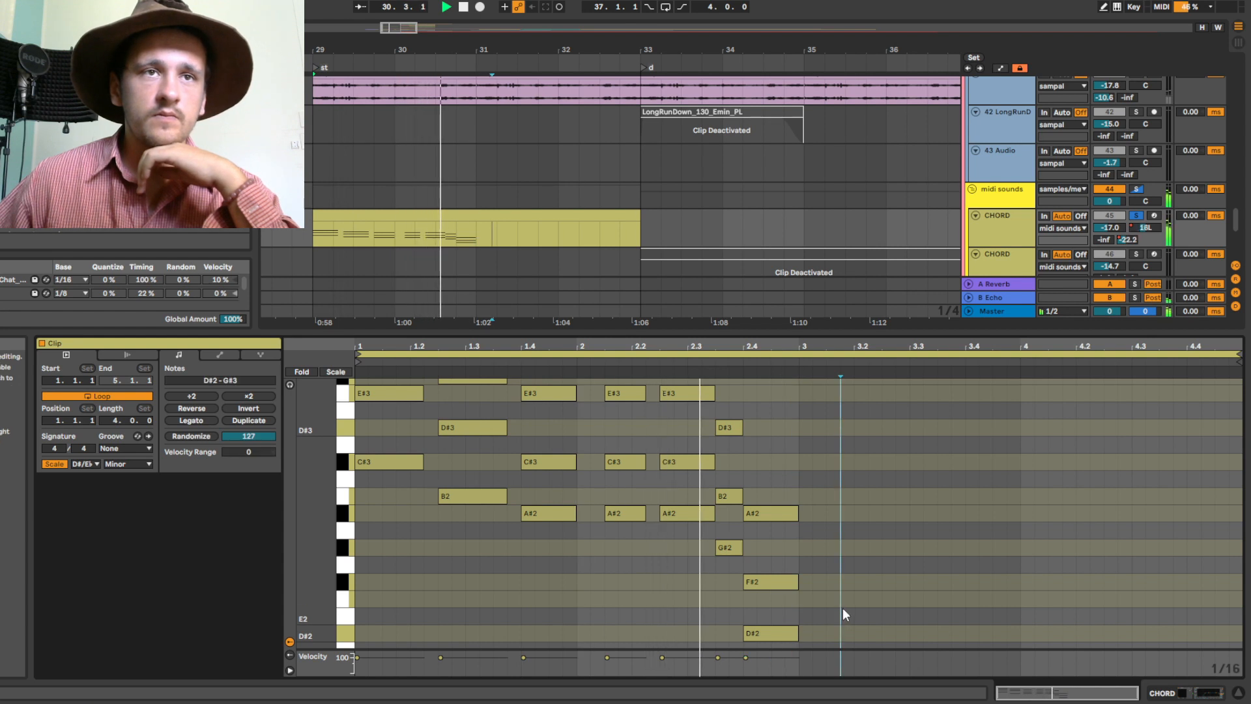
key("space")
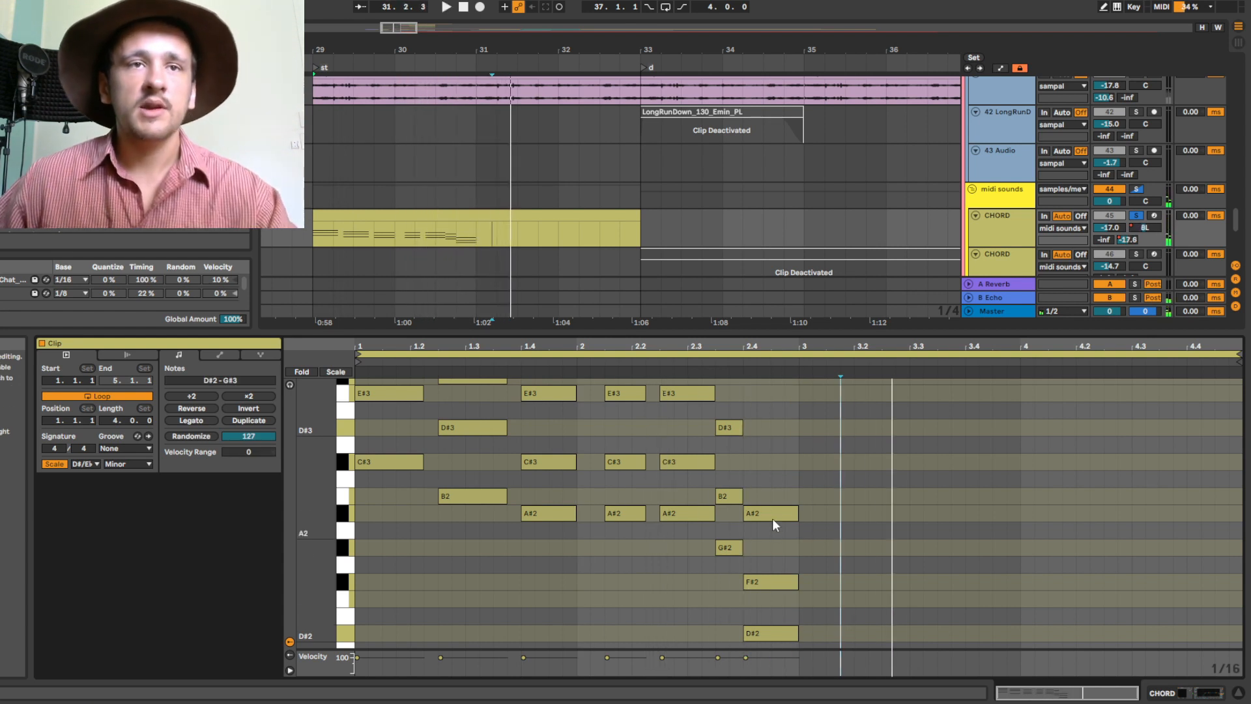
left_click_drag(775, 475, 775, 667)
left_click_drag(808, 491, 808, 517)
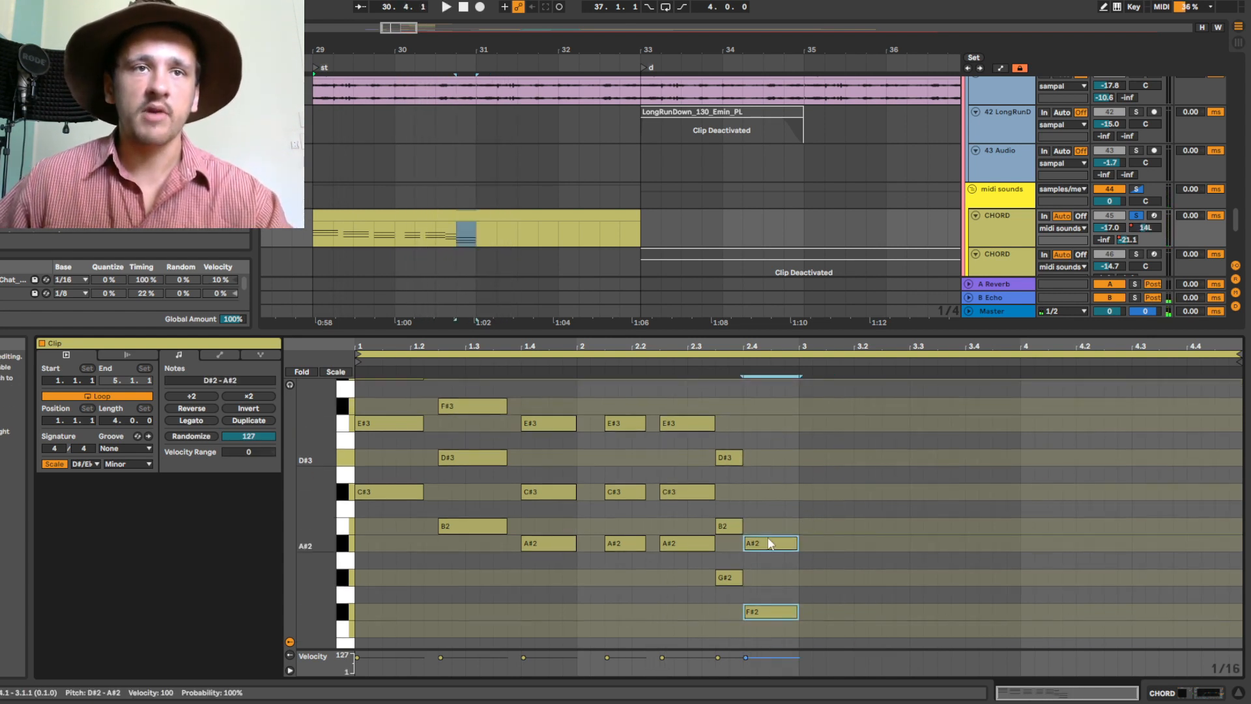
left_click(768, 537)
scroll(917, 463, "down", 3)
left_click(778, 527)
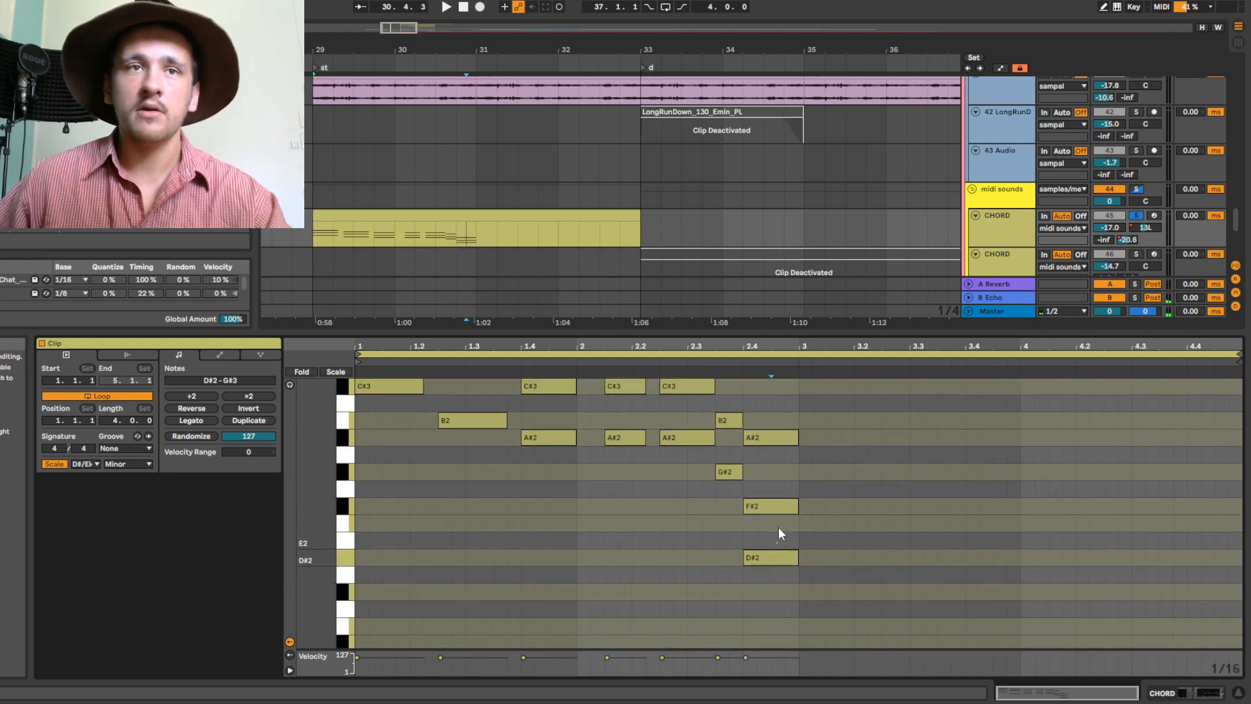
- Add a C#3 note on top of the D#2 chord at beat 2.4 by copying its A#2, and play the extended chord
scroll(822, 552, "up", 2)
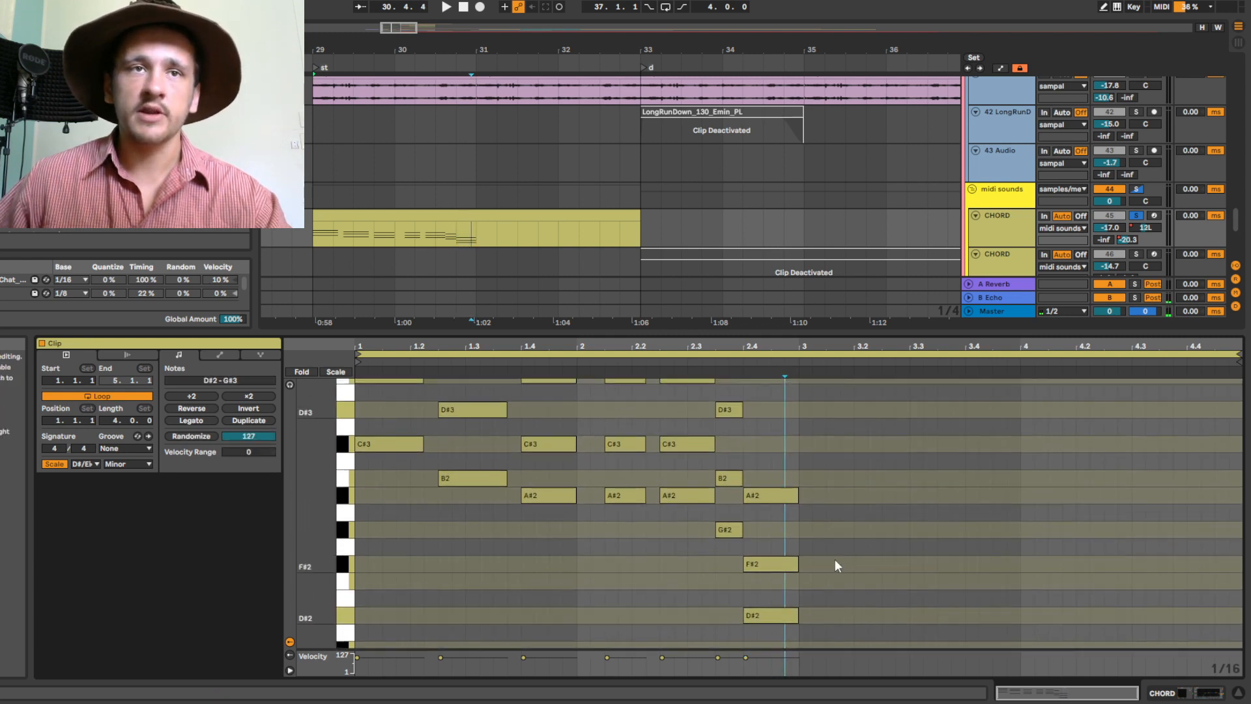
left_click(785, 564)
left_click(784, 542)
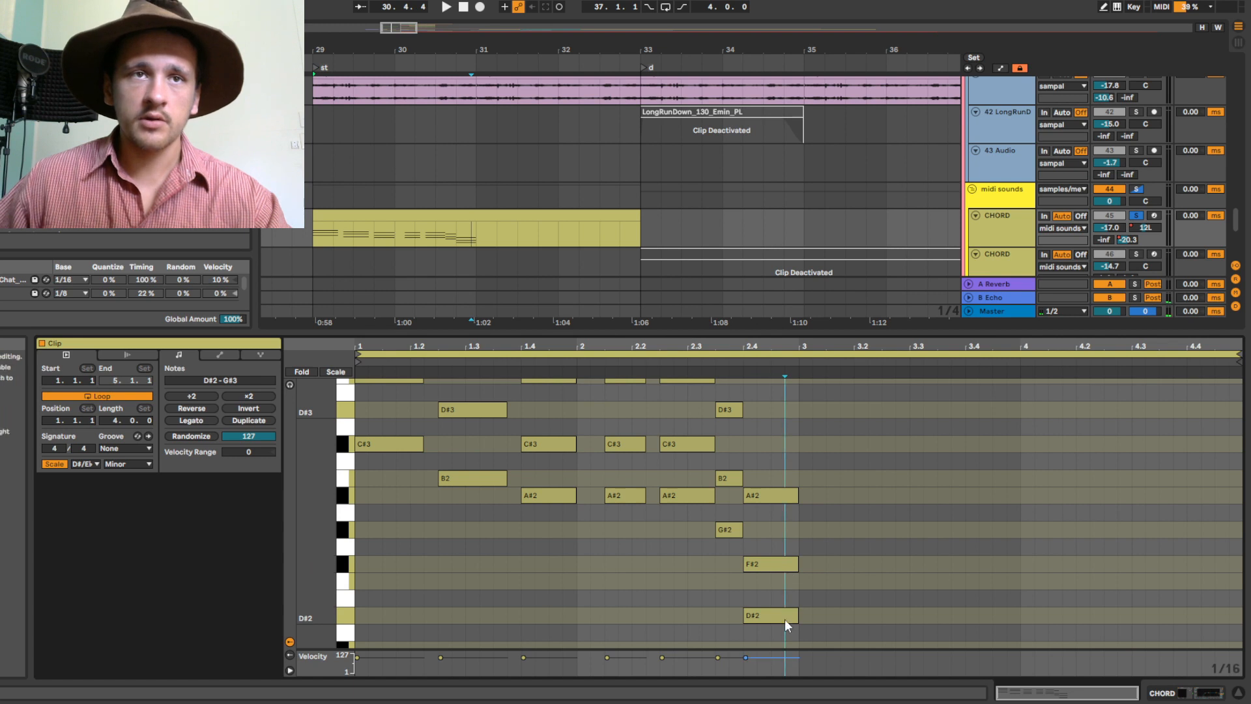
scroll(782, 548, "up", 2)
left_click_drag(768, 554, 772, 498)
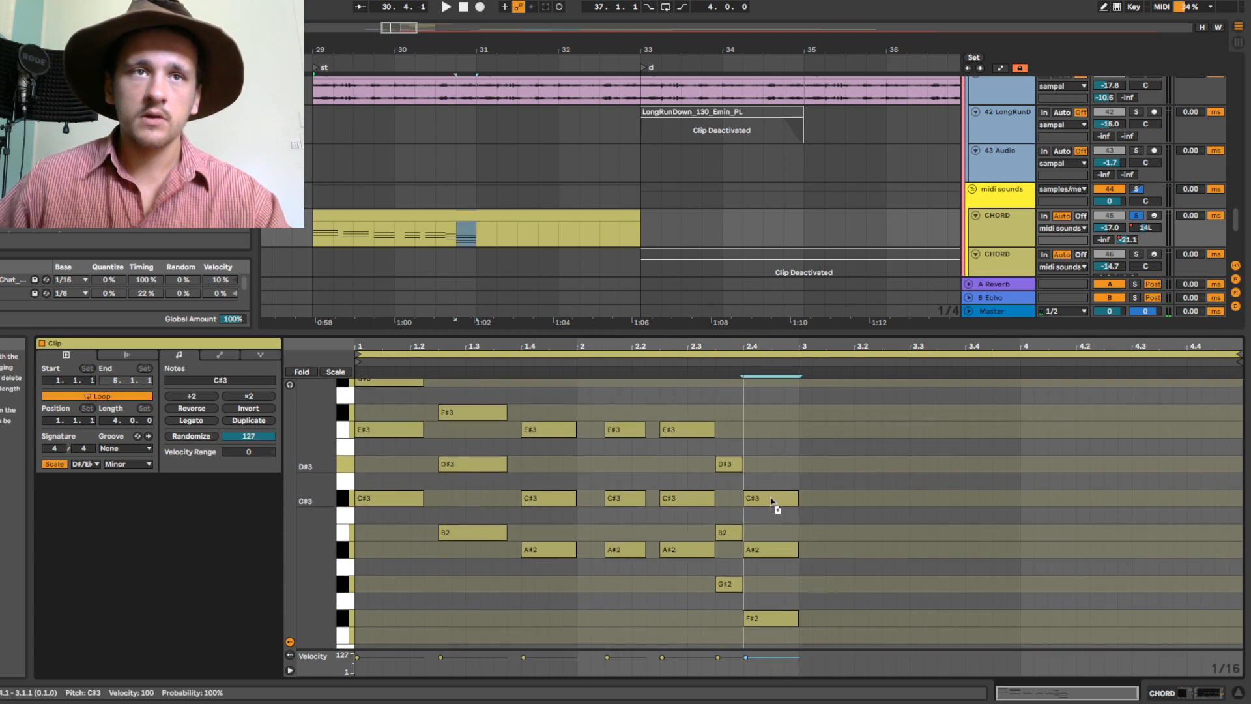
key("space")
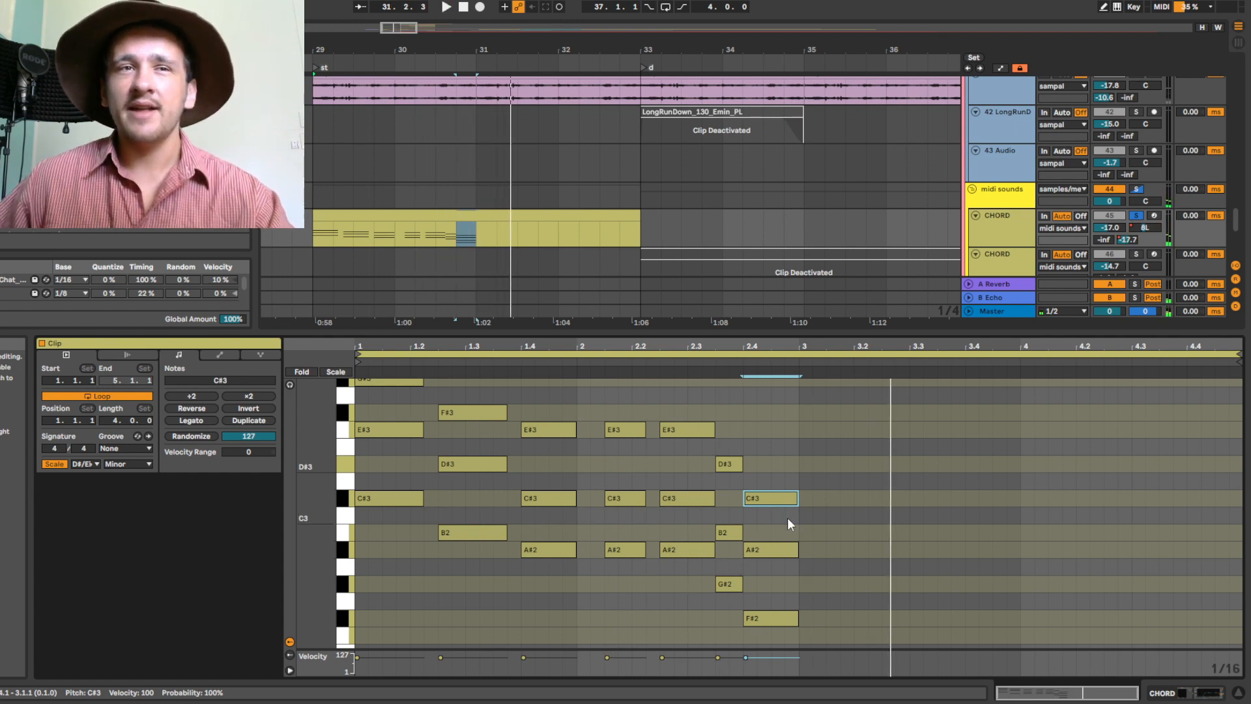
- Copy the C#3 of the chord at beat 2.4 up to E#3 and play the chord
key("space")
scroll(864, 496, "up", 2)
left_click_drag(774, 537, 777, 480)
scroll(849, 388, "down", 3)
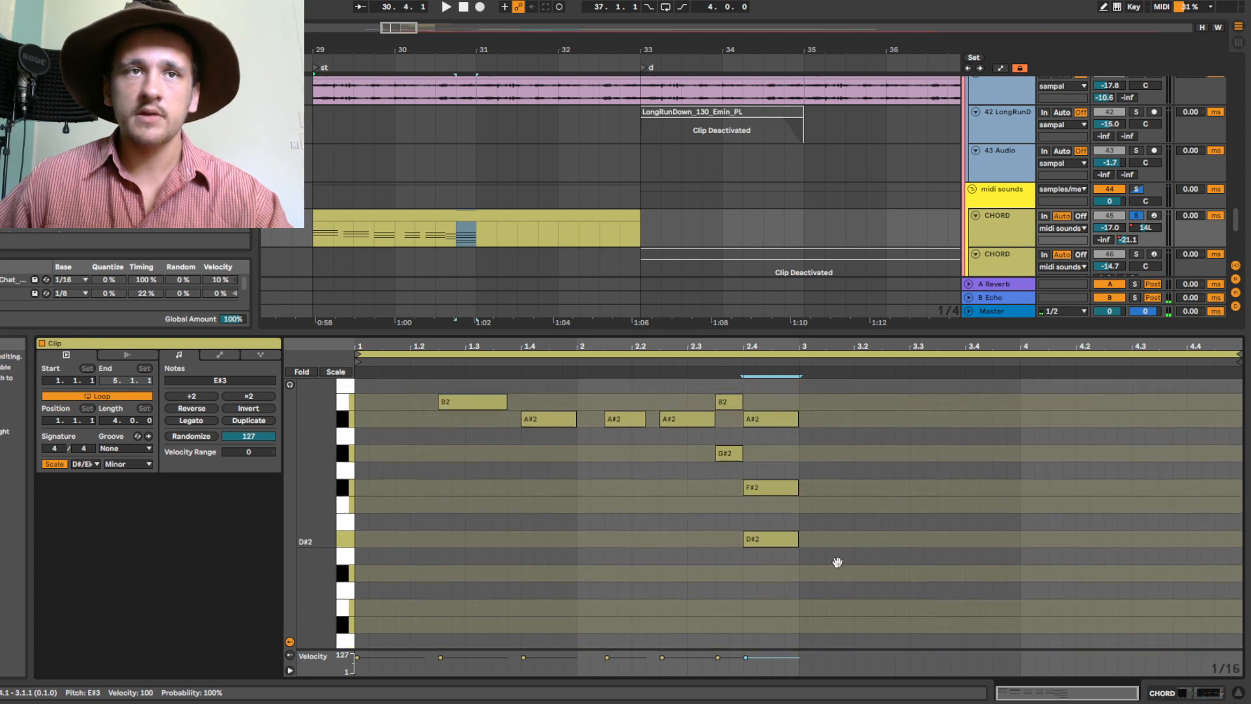
scroll(757, 531, "up", 3)
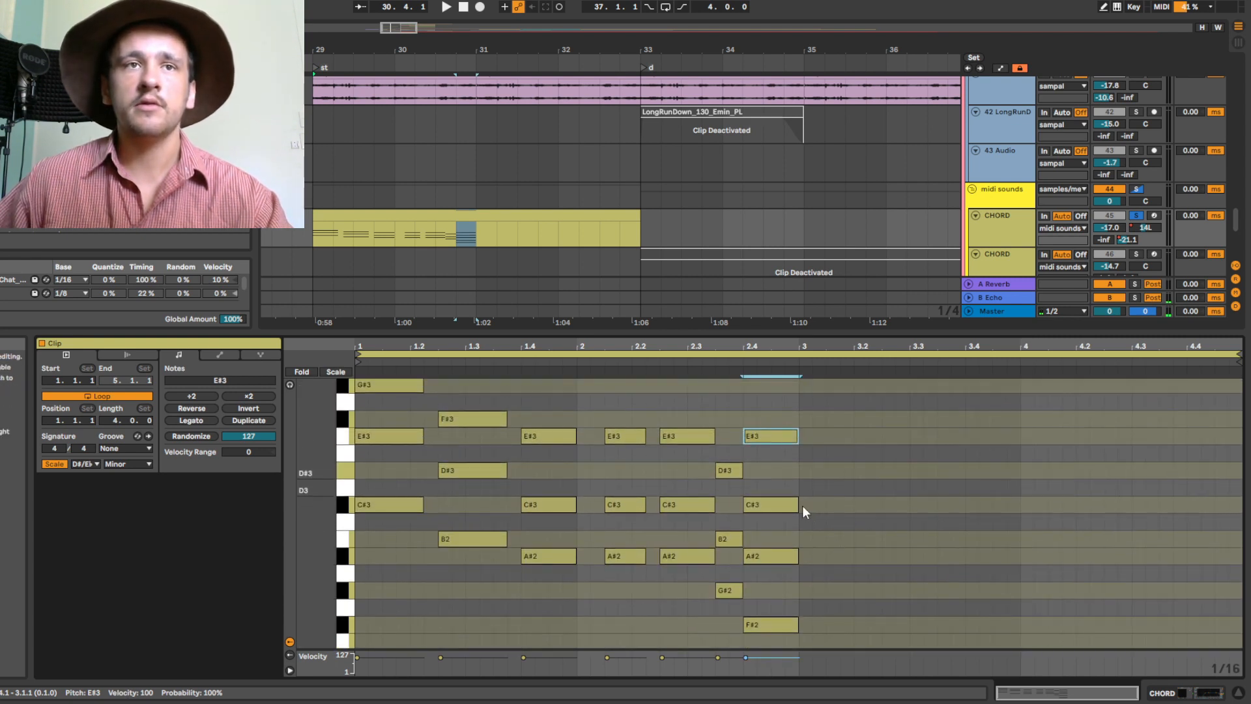
key("space")
scroll(825, 515, "up", 3)
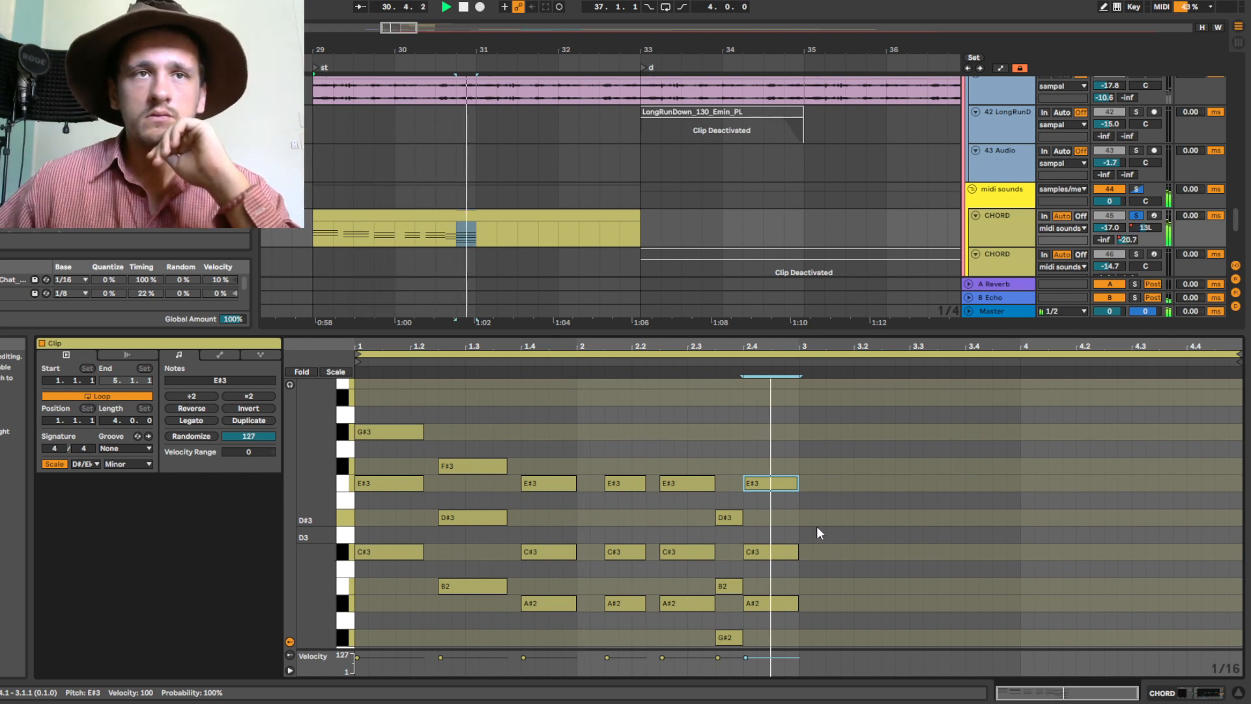
- Stack a G#3 on the chord at beat 2.4 by copying its E#3, and play the chord
scroll(866, 562, "down", 10)
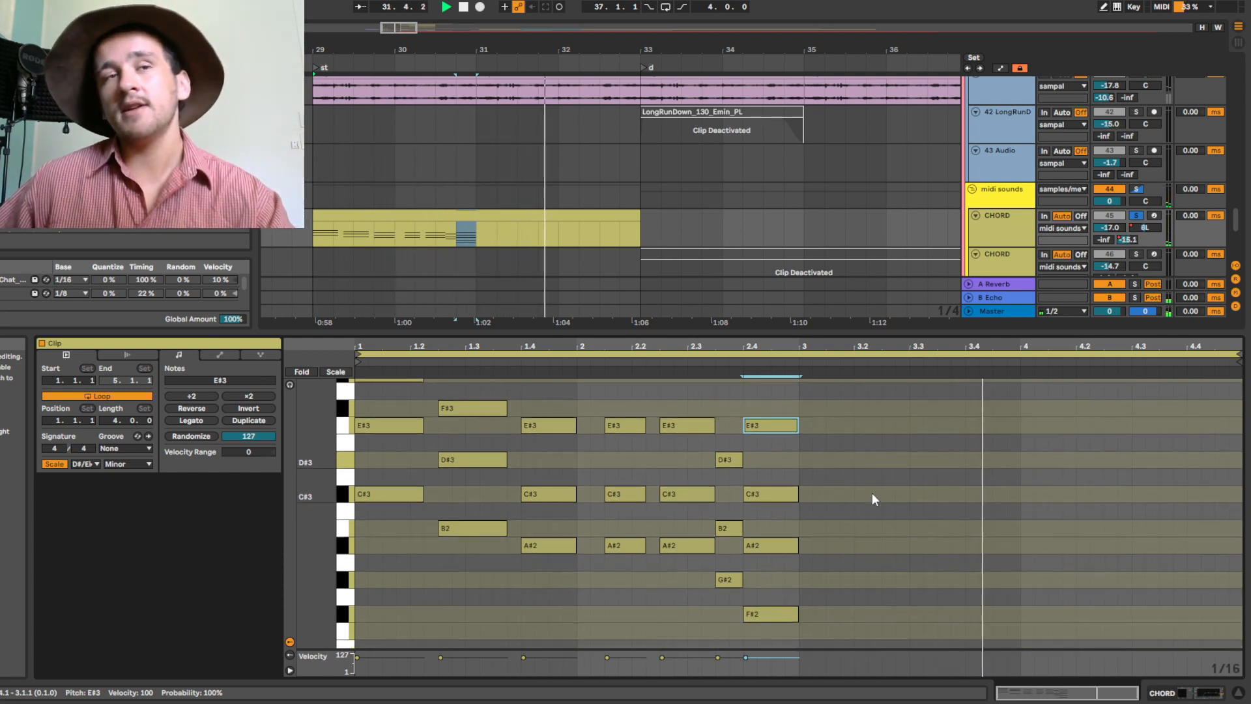
scroll(841, 450, "up", 12)
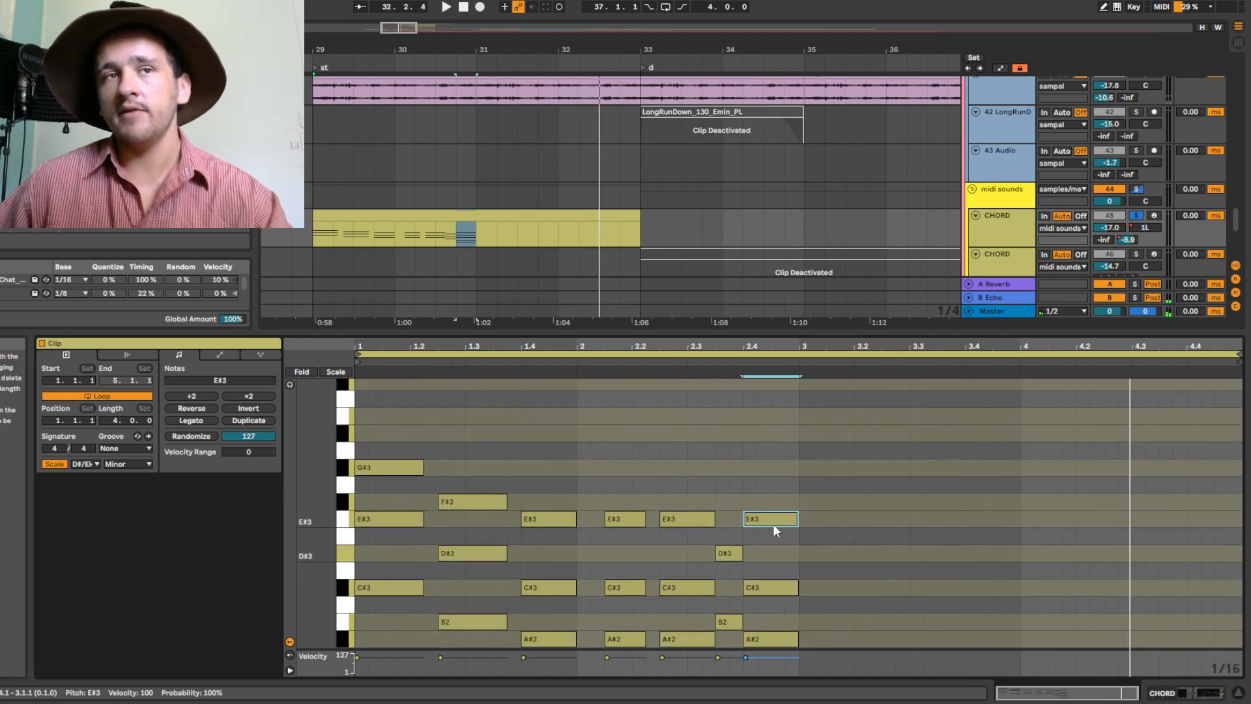
left_click_drag(773, 521, 783, 471)
key("space")
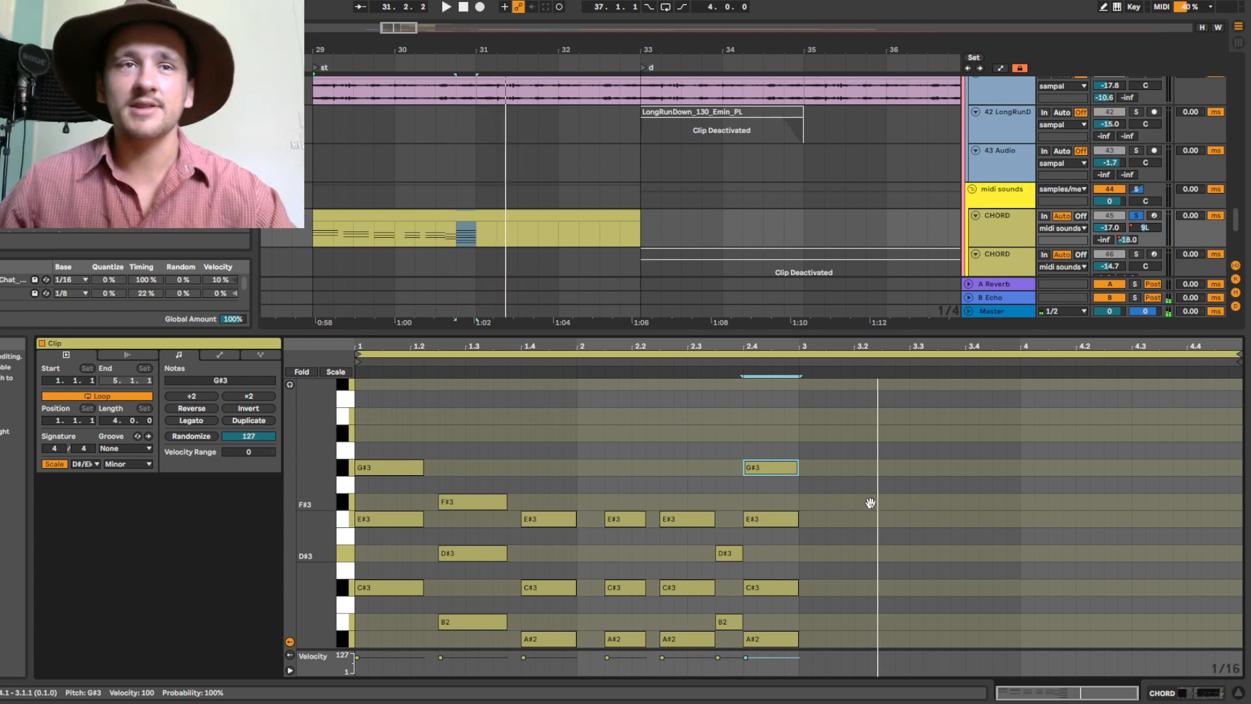
- Delete the C#3, E#3 and G#3 extension notes from the chord at beat 2.4
scroll(860, 511, "down", 2)
left_click_drag(840, 520, 796, 433)
left_click_drag(854, 553, 872, 409)
left_click_drag(811, 461, 809, 558)
left_click(791, 547, "shift")
key("Delete")
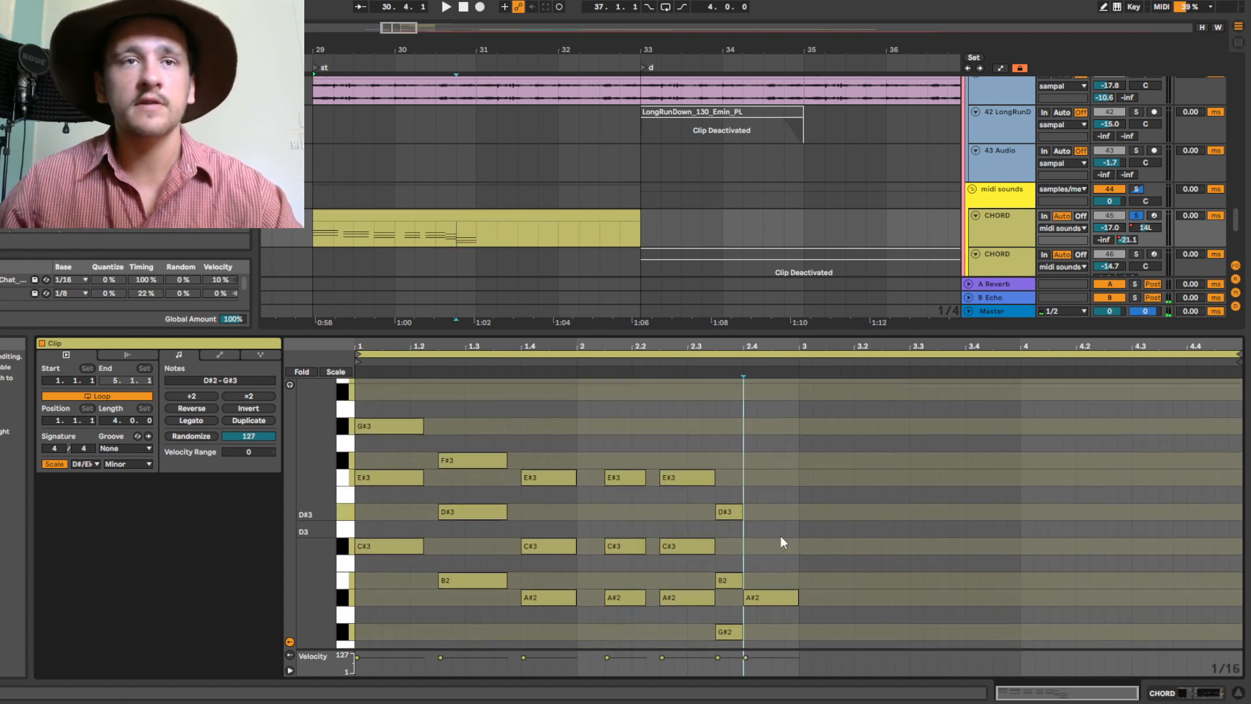
left_click(781, 536)
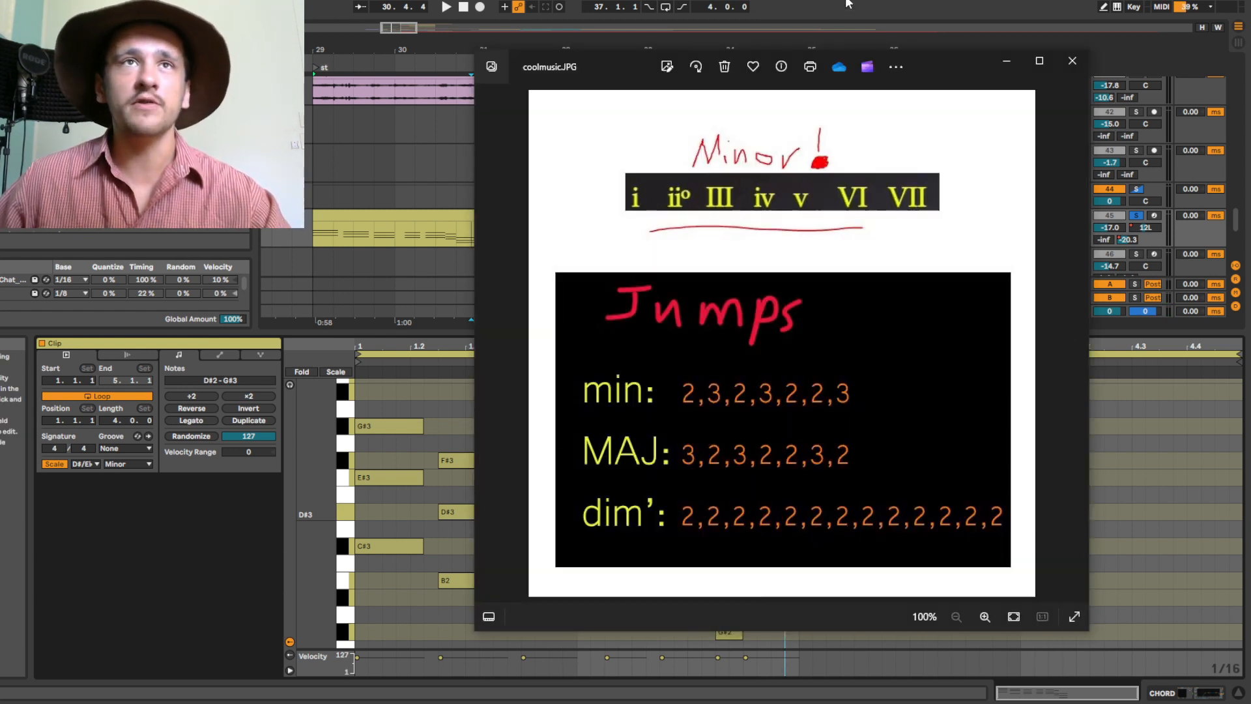
- Bring up the coolmusic.JPG chart and reposition its window to examine the minor, major and diminished jumps
key("alt+Tab")
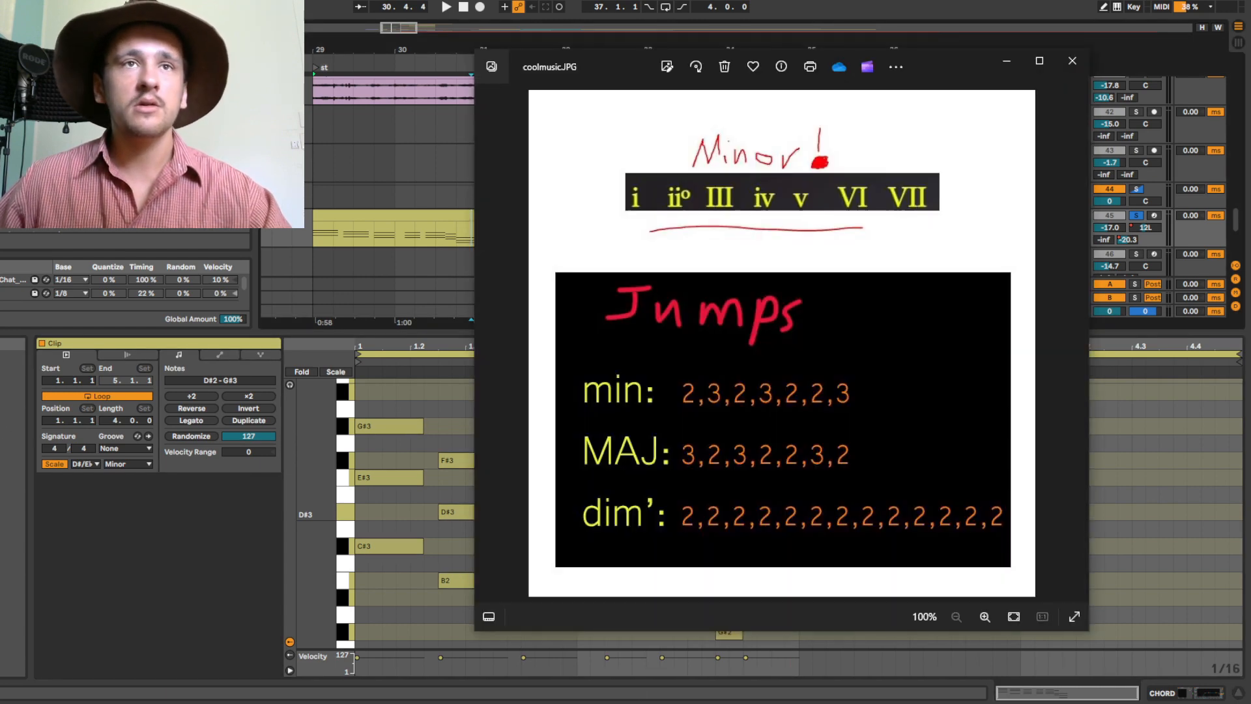
left_click_drag(939, 71, 849, 29)
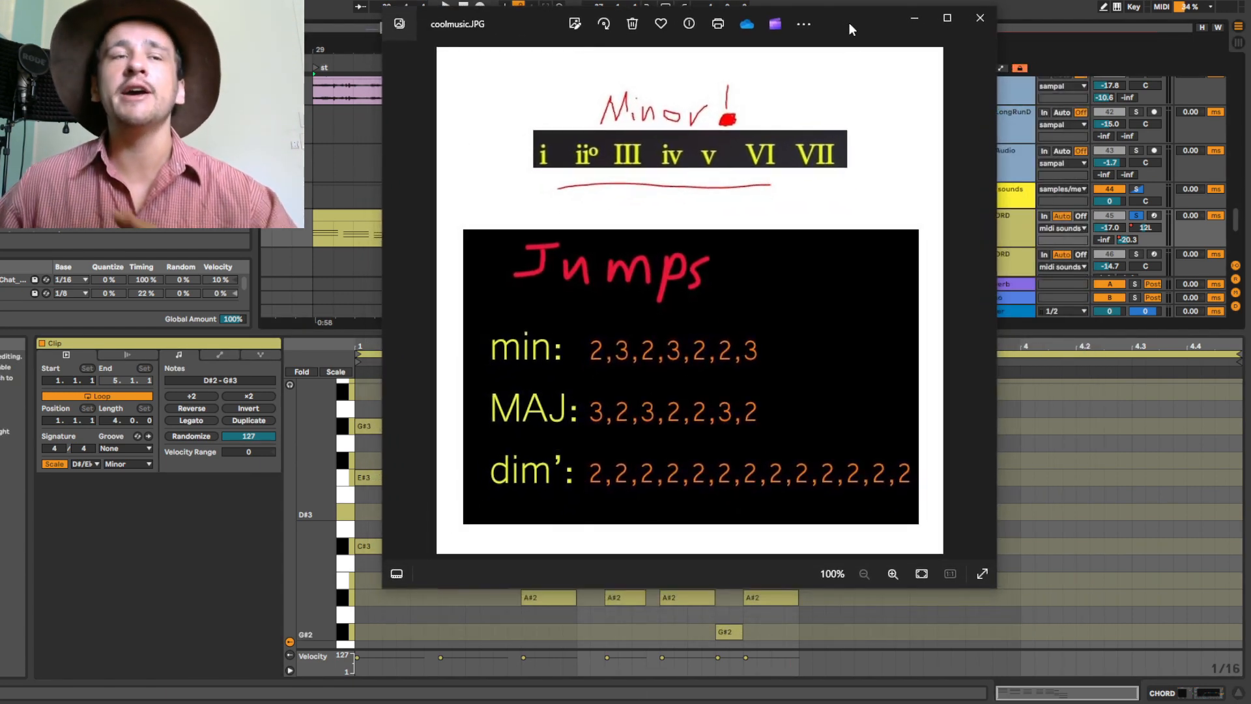